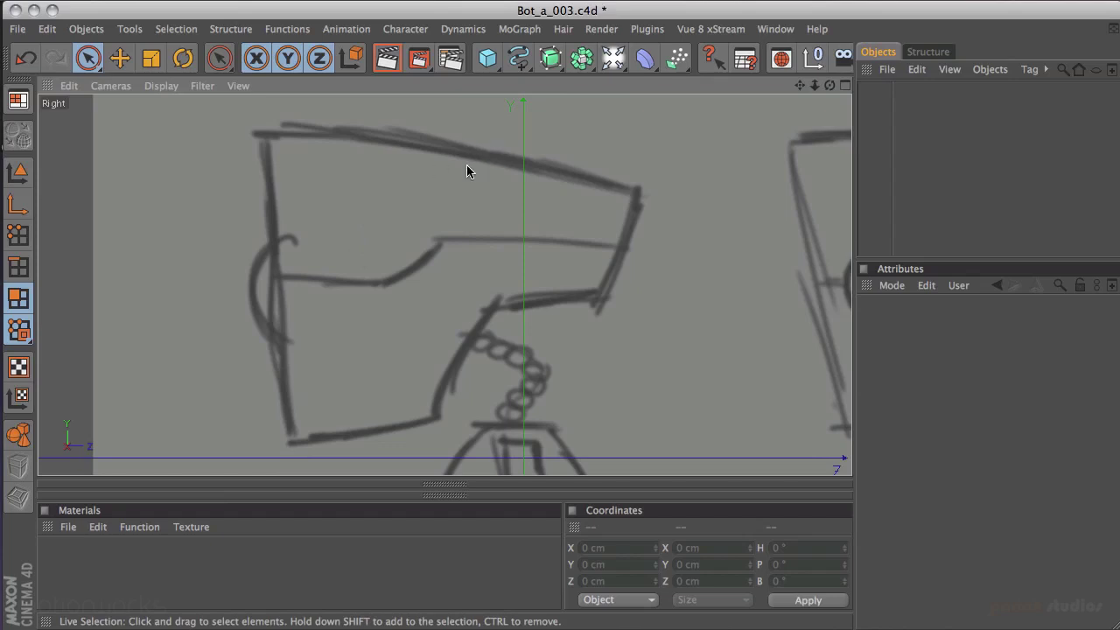
Trace the head sketch's outer side outline with a six-point linear spline and close the spline.
left_click(519, 63)
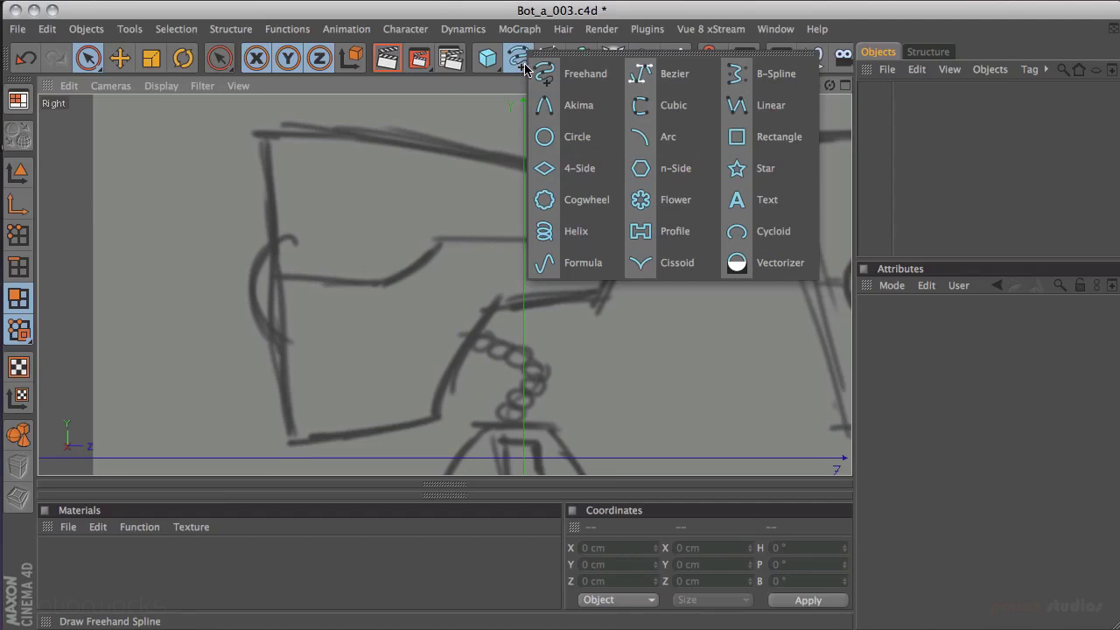
left_click(771, 105)
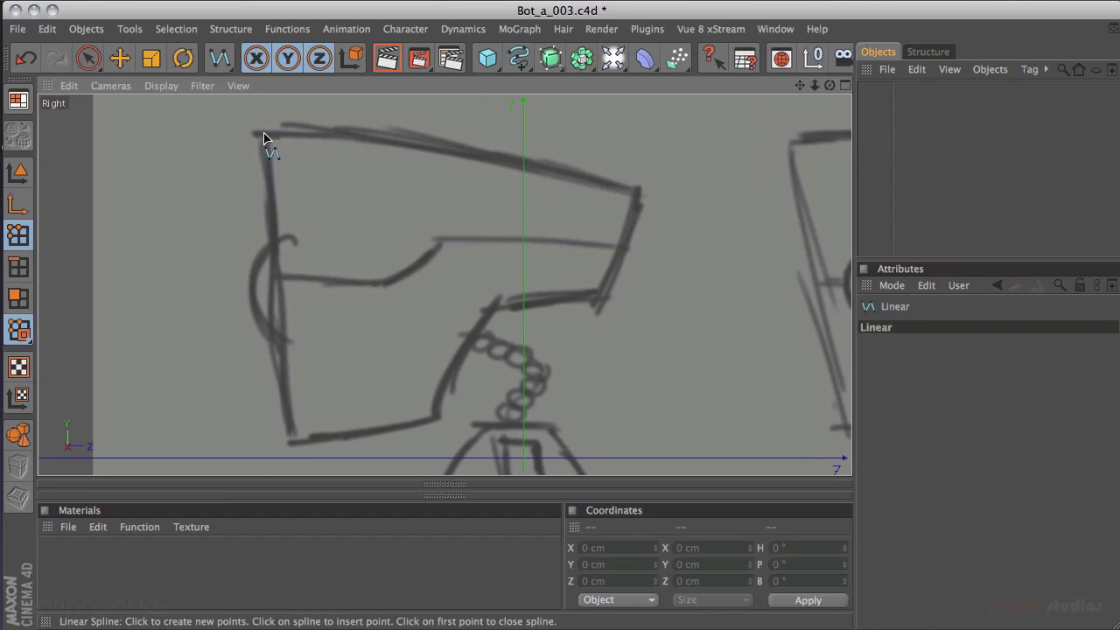
left_click(265, 135)
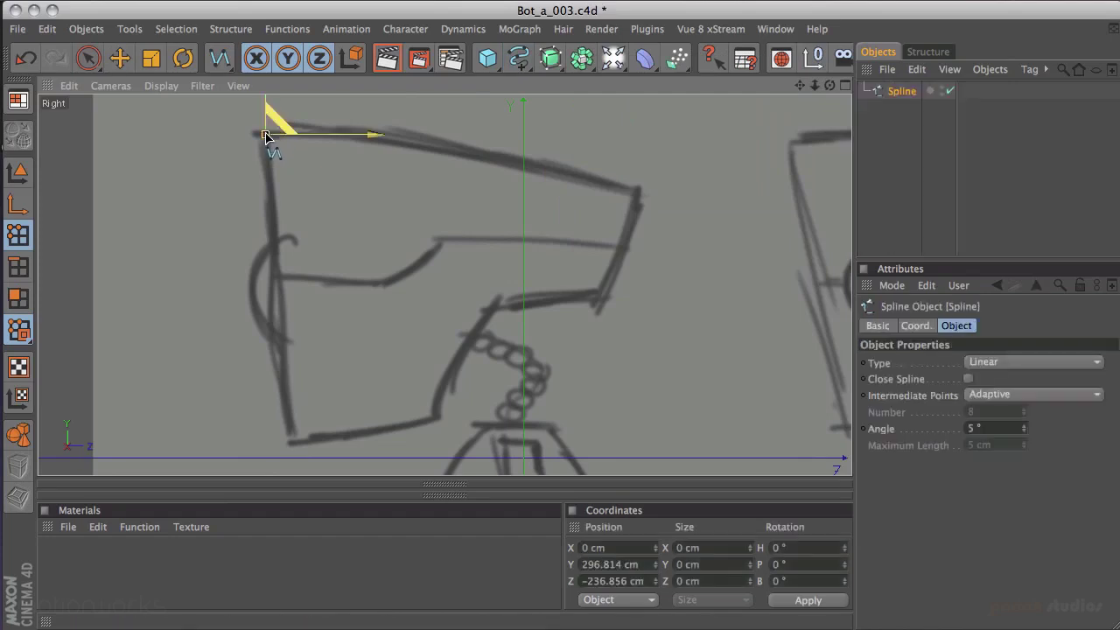
left_click(636, 196)
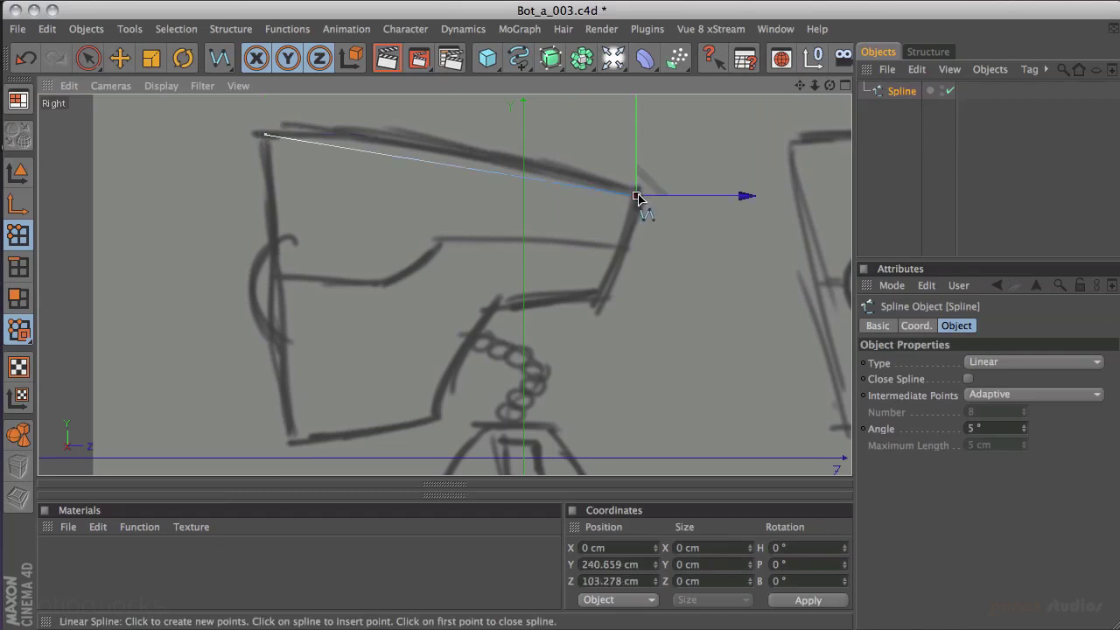
left_click_drag(636, 196, 641, 191)
left_click(600, 299)
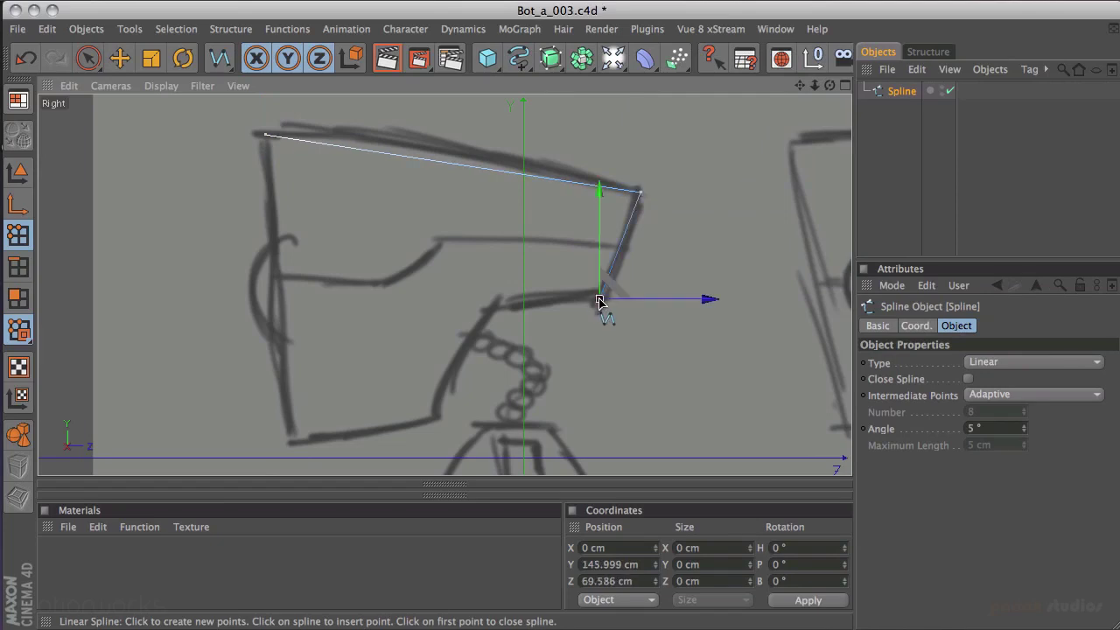
left_click(495, 307)
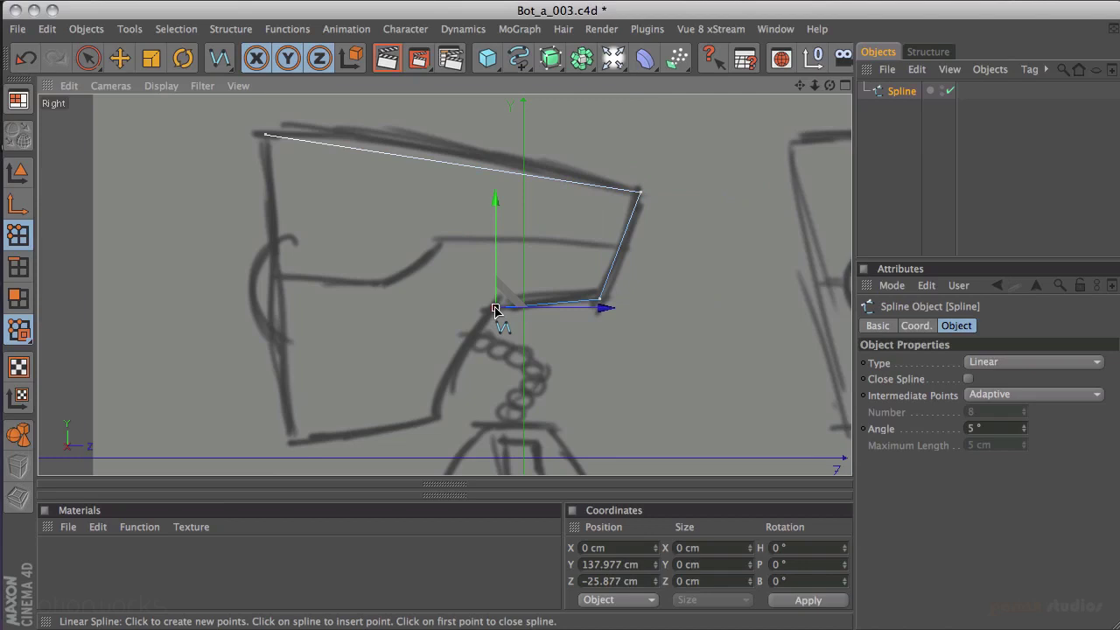
left_click(435, 418)
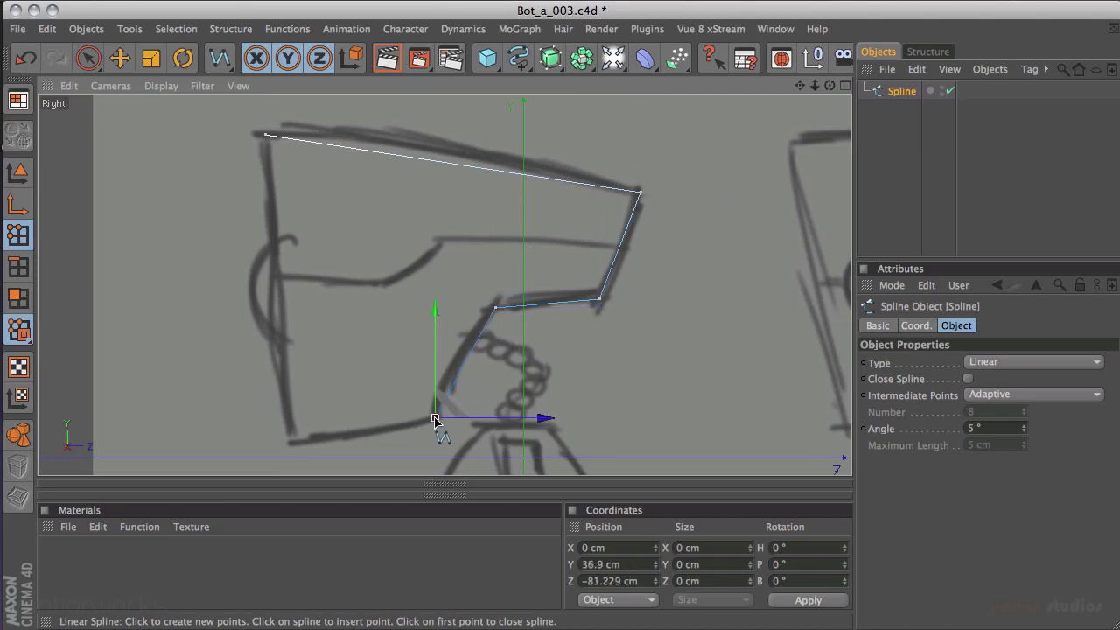
left_click(292, 441)
left_click_drag(292, 441, 291, 446)
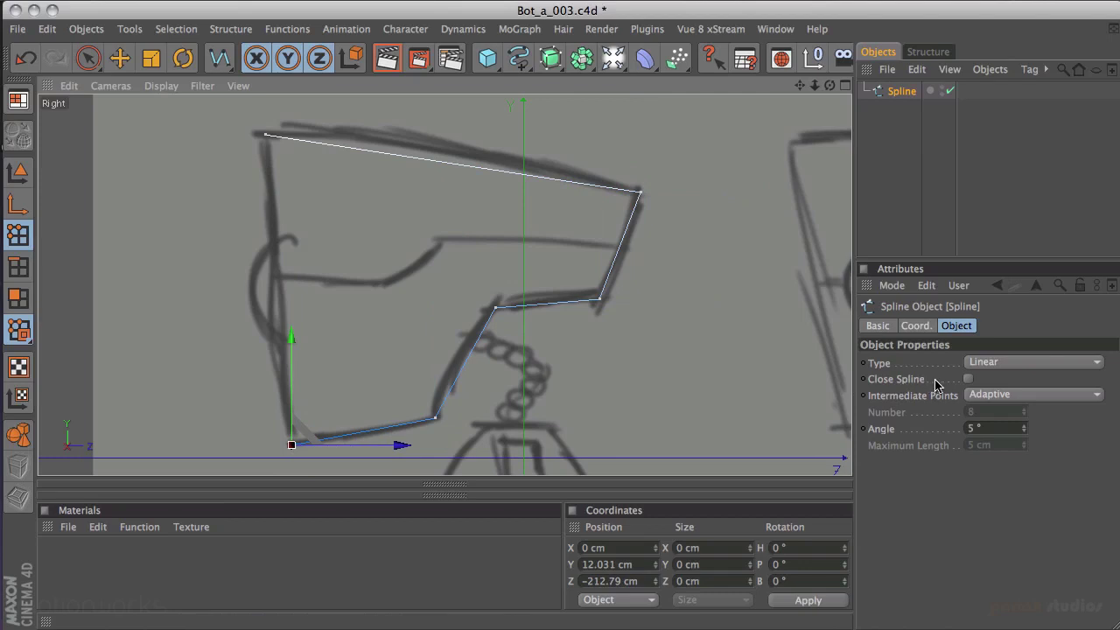
left_click(969, 380)
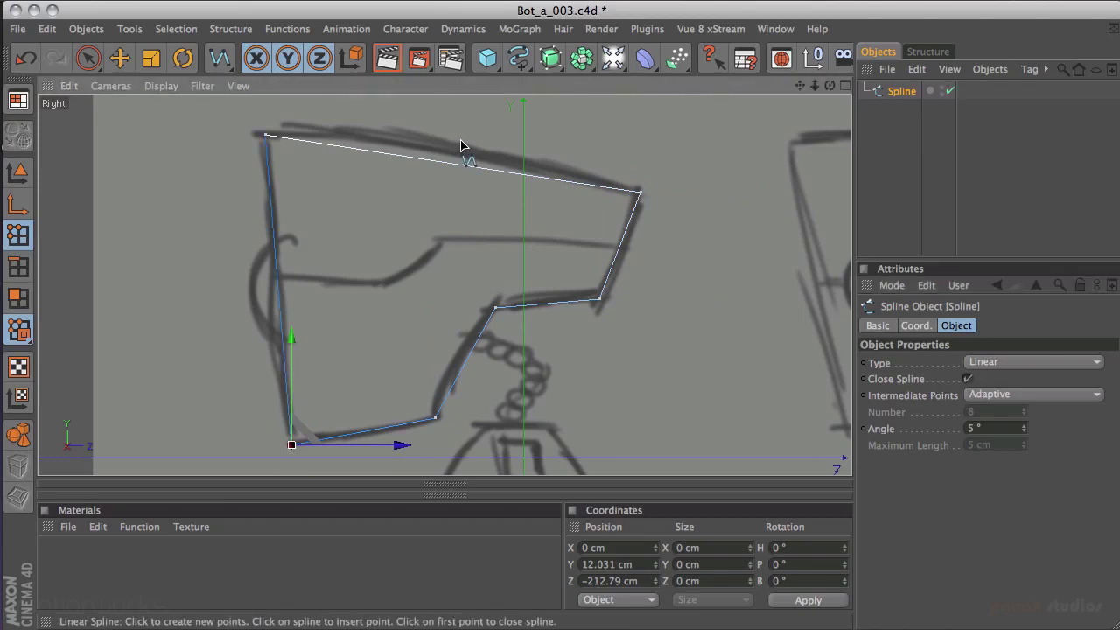
Chamfer the outline's lower-left corner point with a rounded radius of about 9.4 cm, keeping the Flat option off.
key("space")
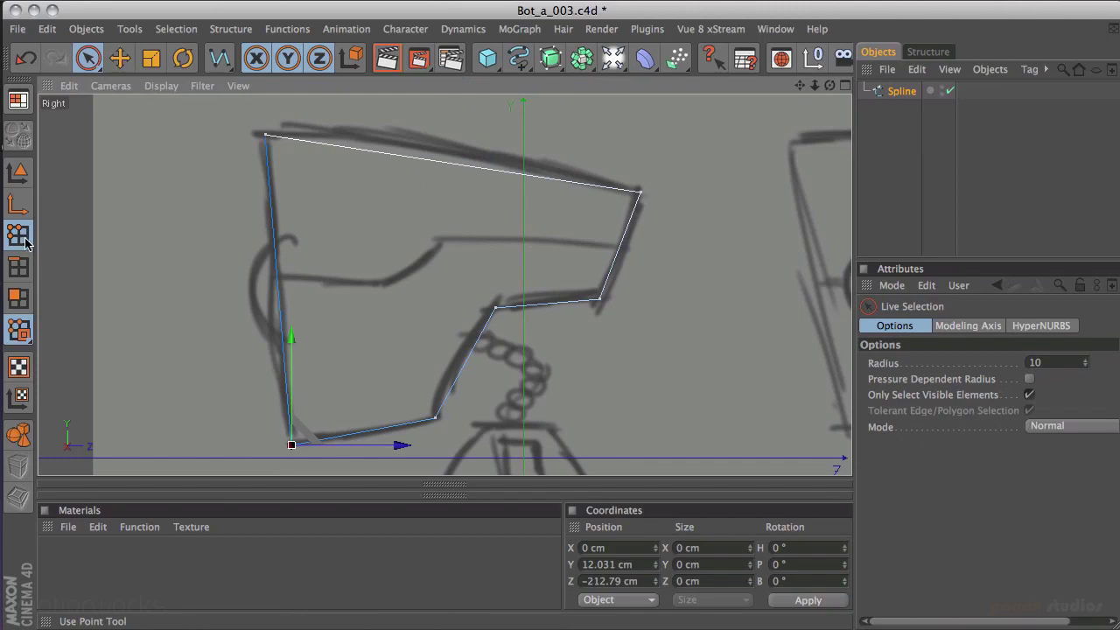
left_click(21, 299)
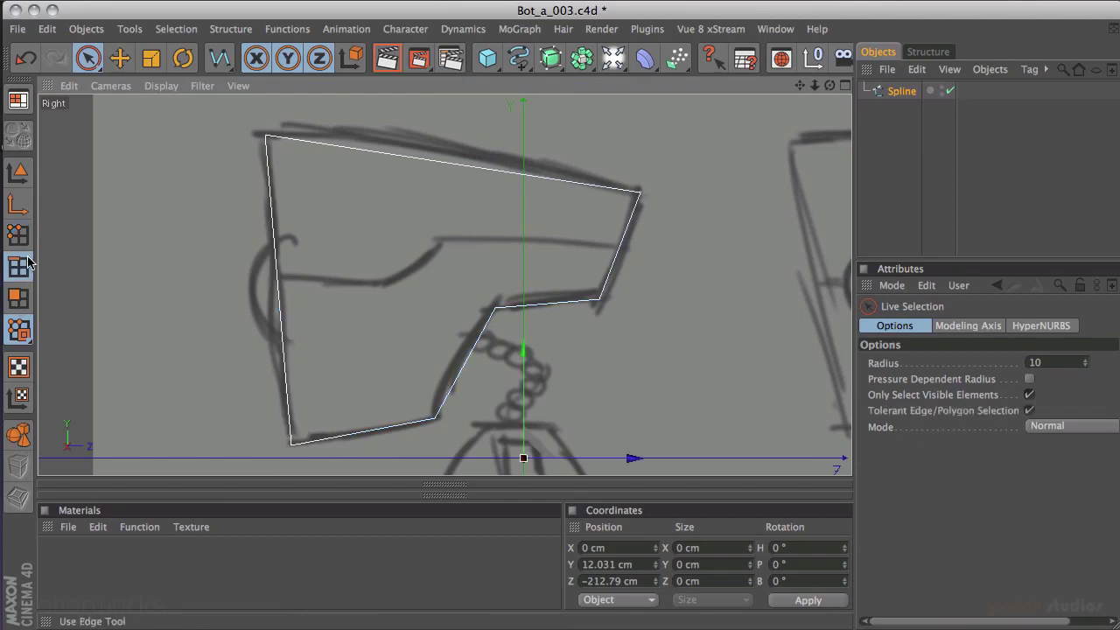
left_click(27, 250)
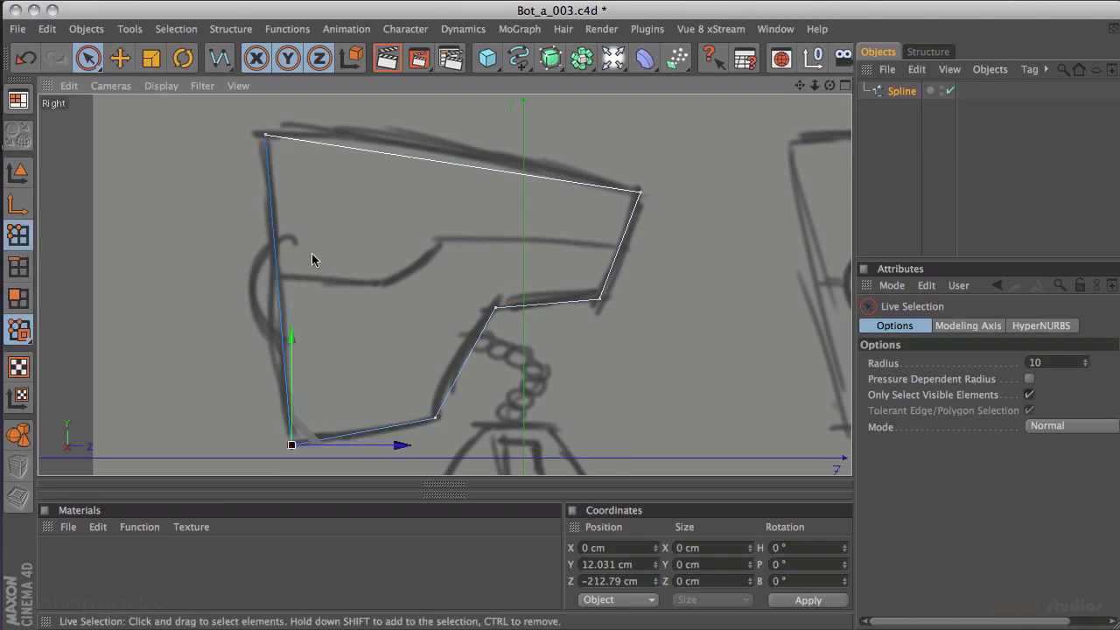
key("v")
mouse_move(347, 280)
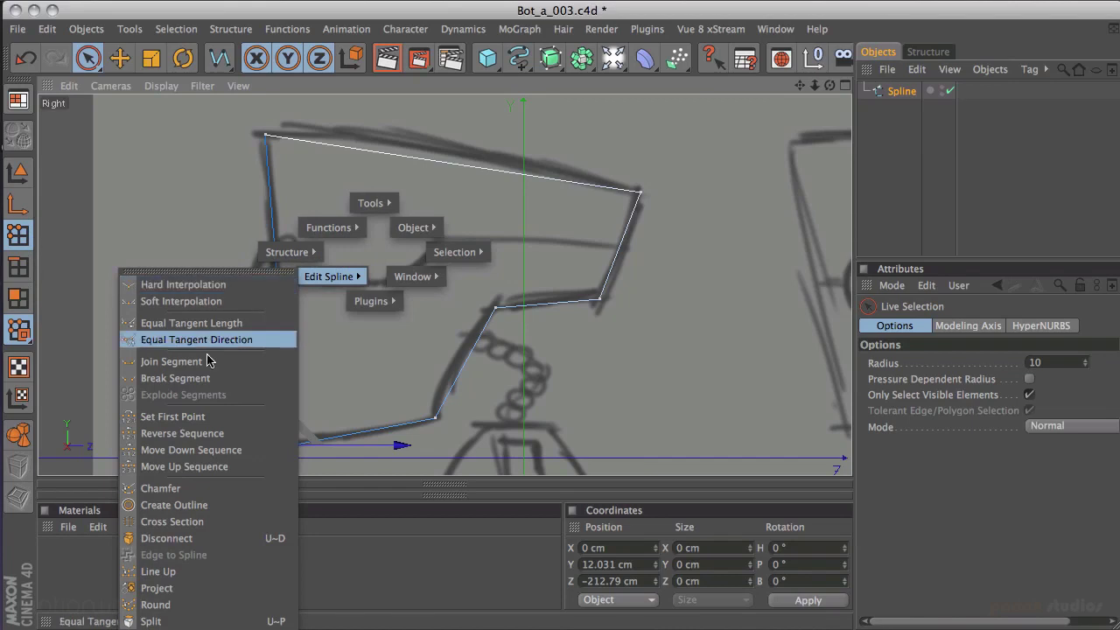
left_click(186, 493)
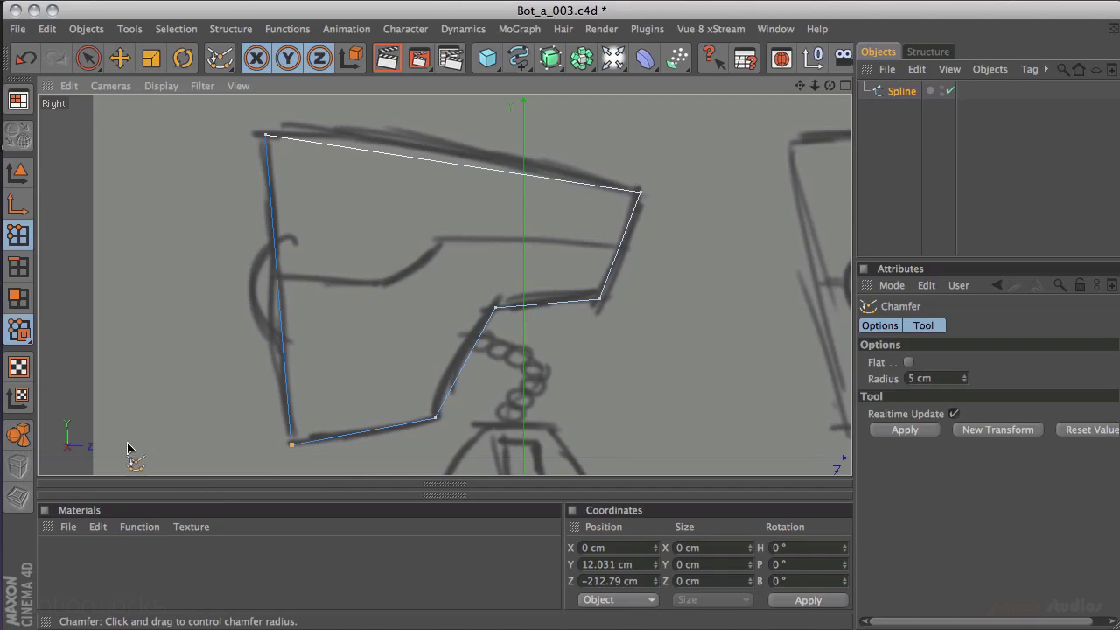
left_click_drag(127, 448, 955, 151)
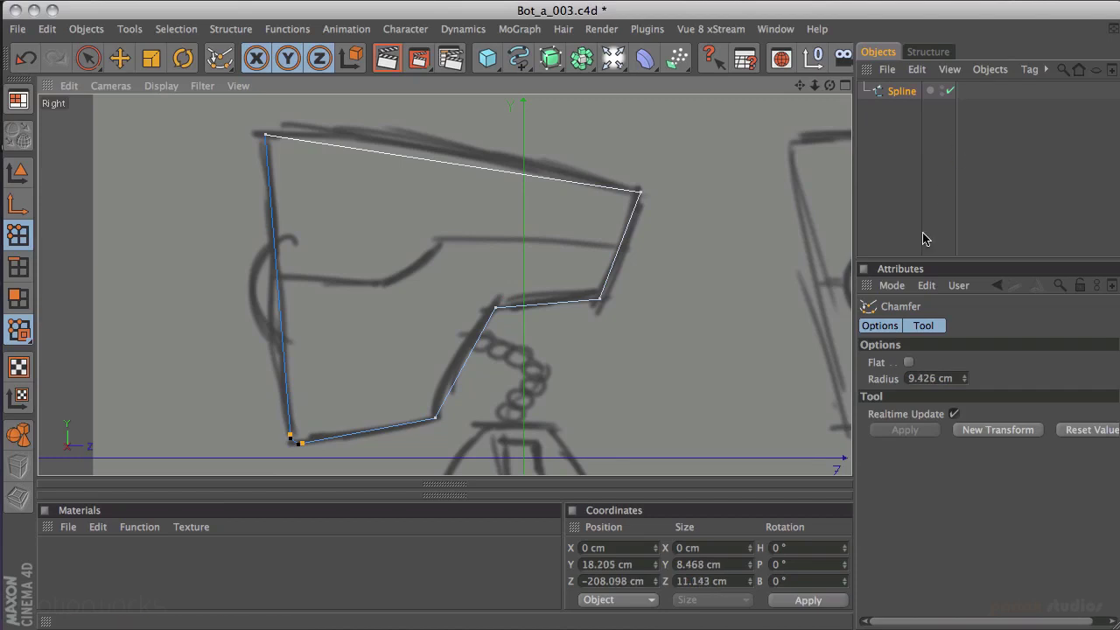
left_click(909, 363)
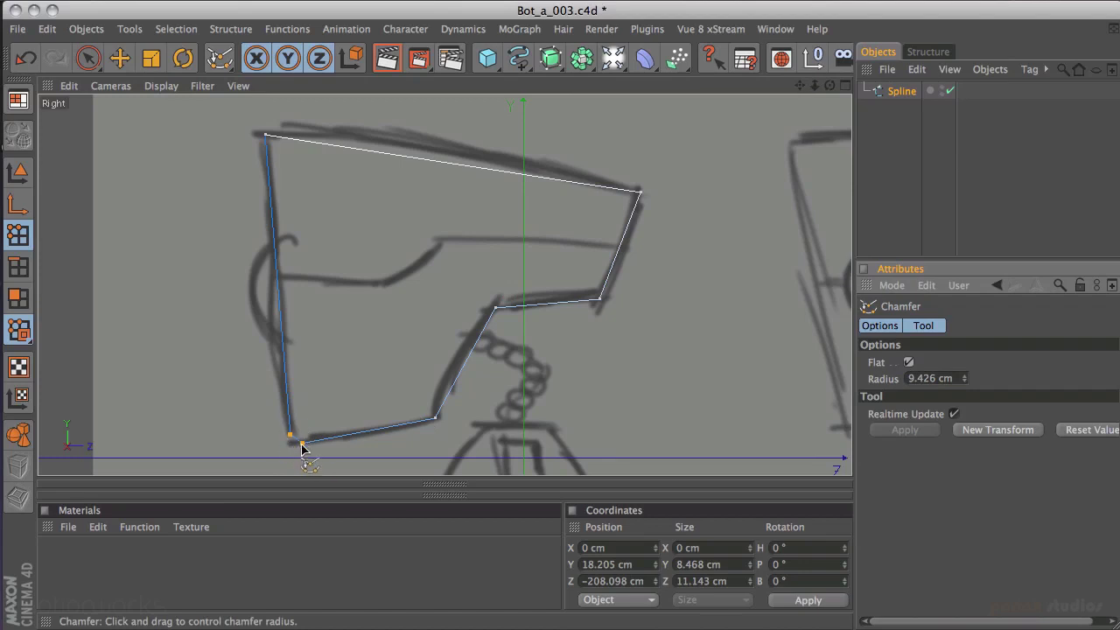
left_click(909, 362)
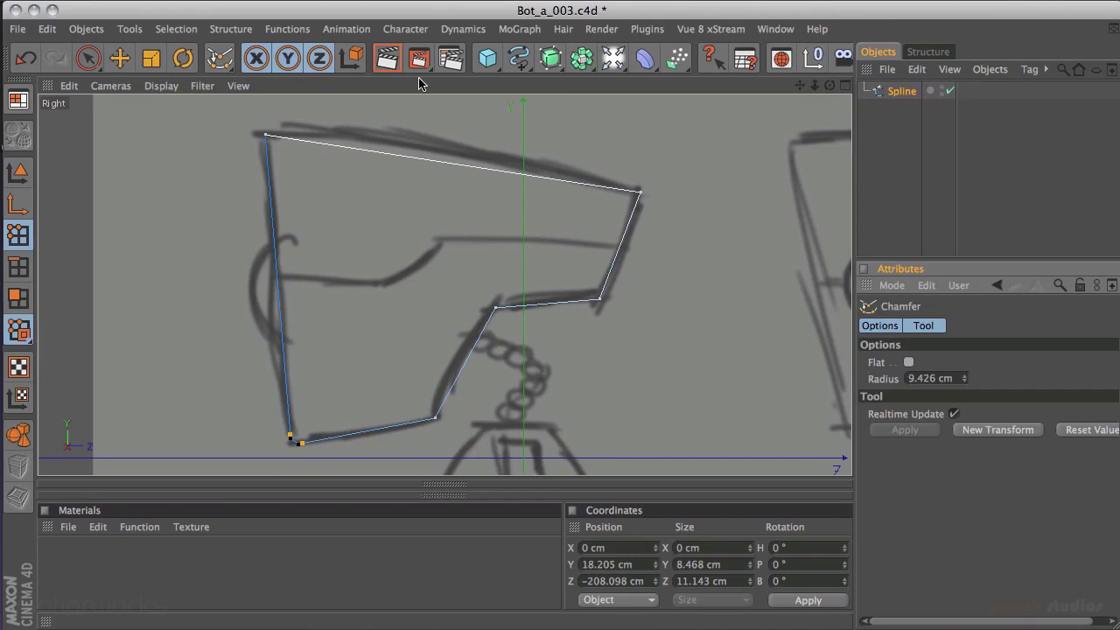
Chamfer the outline's bottom corner point at the front of the jaw with a radius of about 18.4 cm.
key("space")
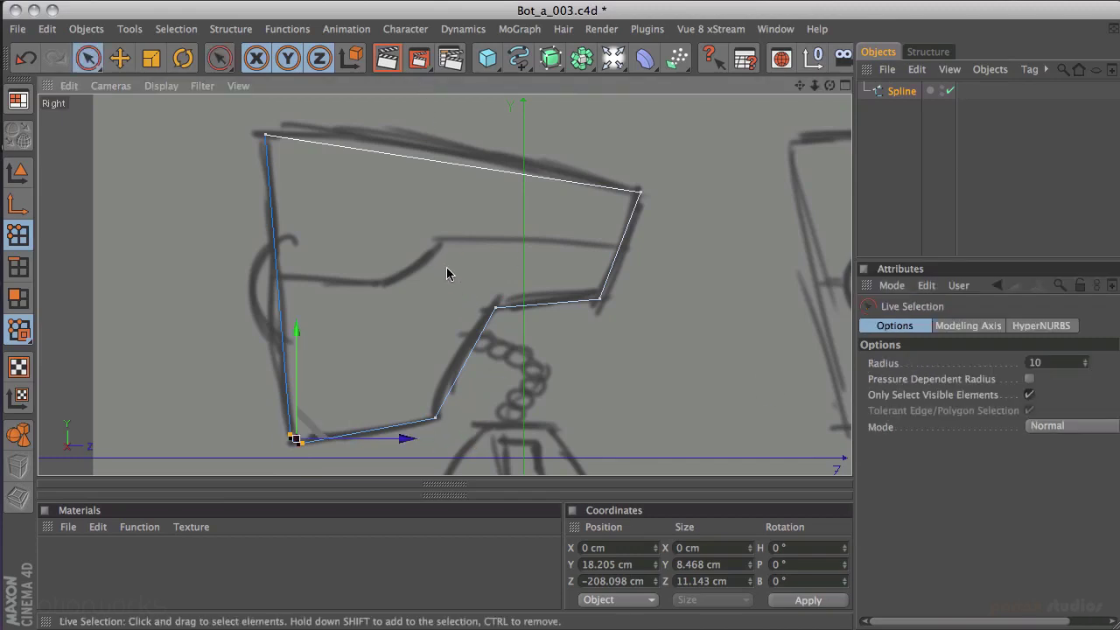
left_click(436, 420)
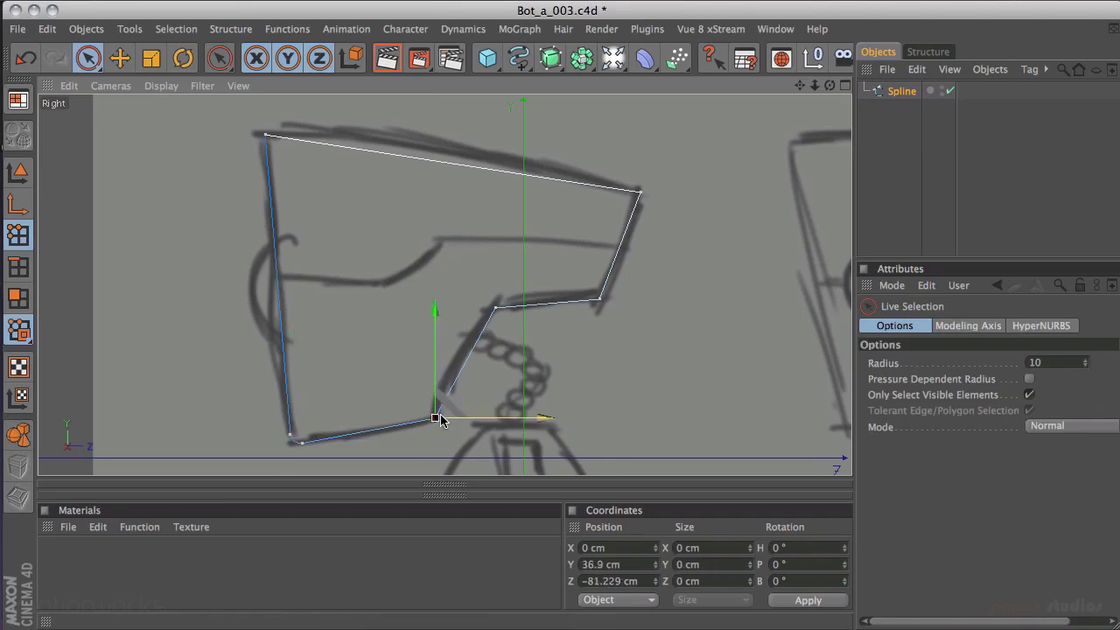
key("space")
left_click_drag(421, 444, 383, 463)
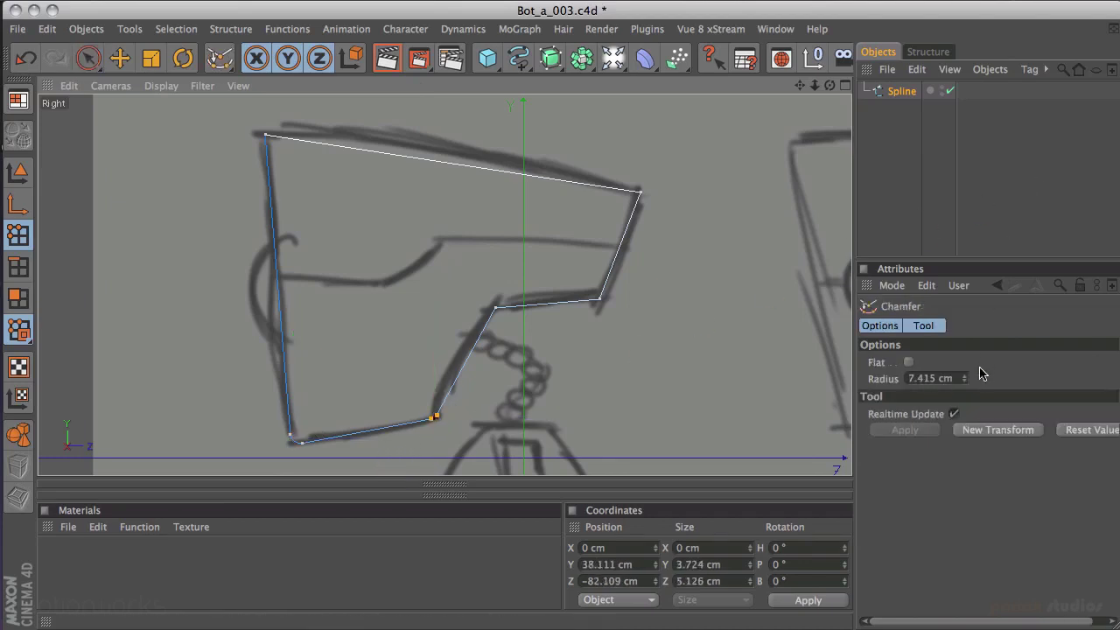
mouse_move(964, 378)
left_mouse_down()
mouse_move(967, 358)
mouse_move(965, 374)
left_mouse_up()
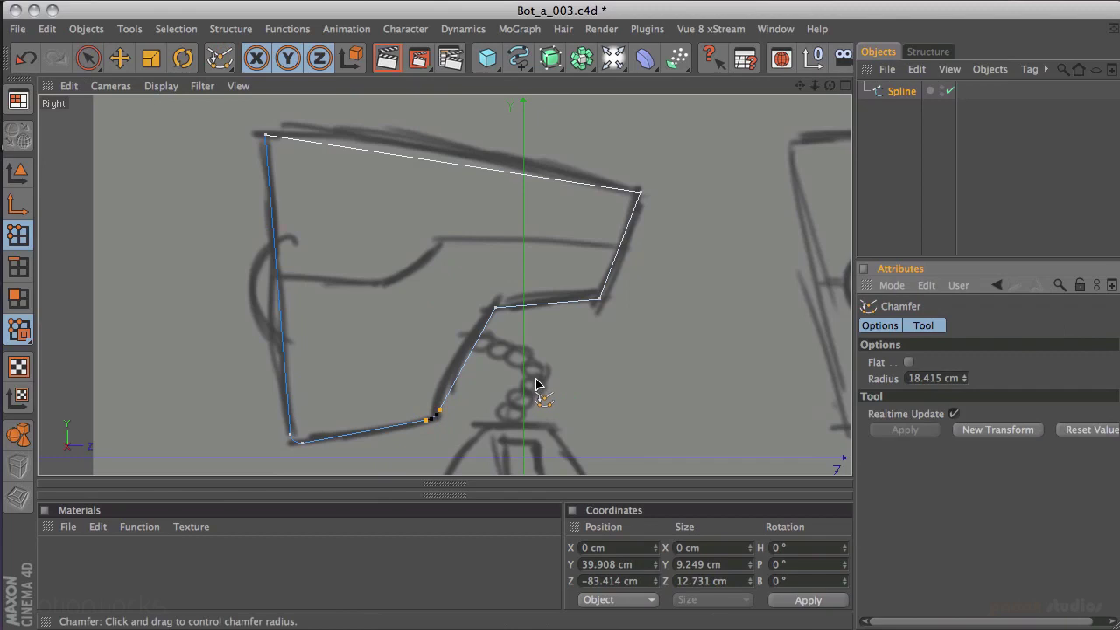
Chamfer the outline's inner corner point under the snout with a radius of about 116.8 cm.
key("space")
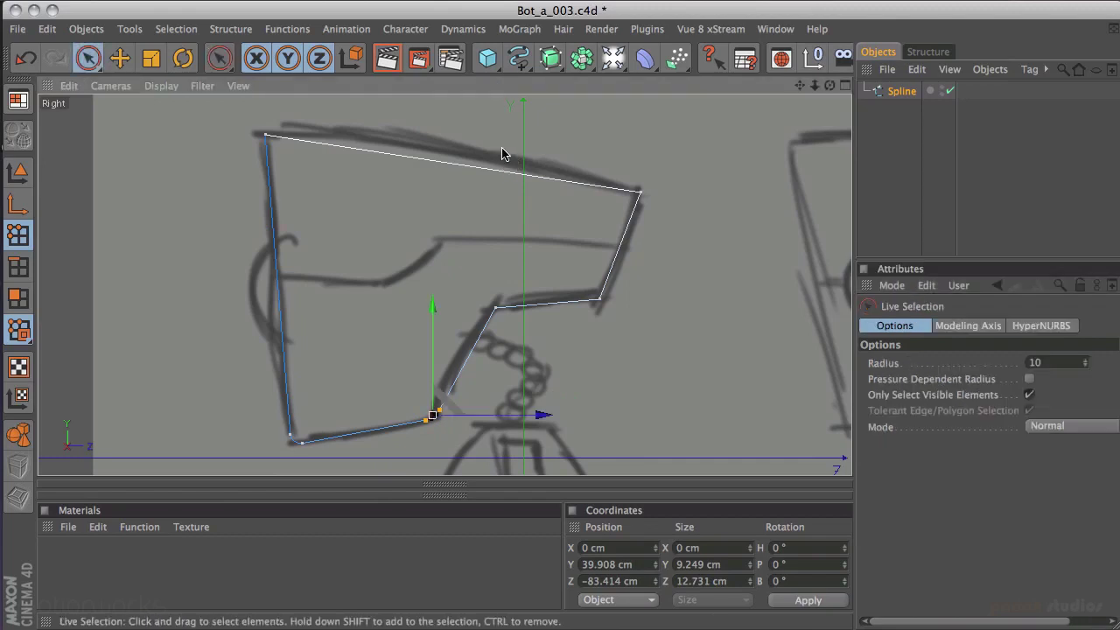
left_click(495, 306)
key("space")
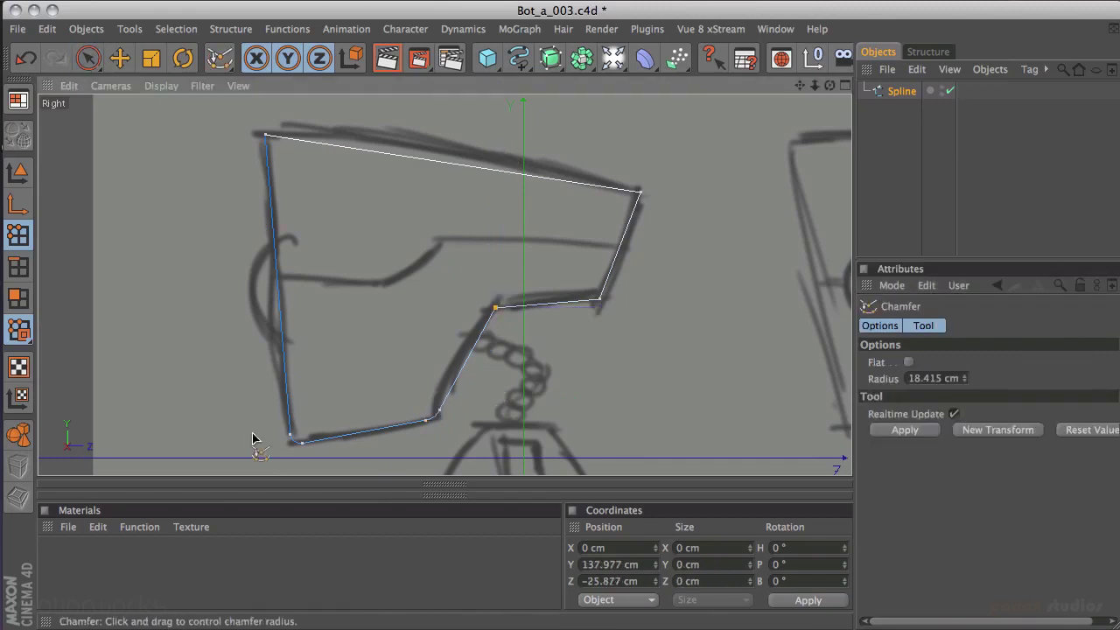
left_click_drag(238, 437, 1083, 163)
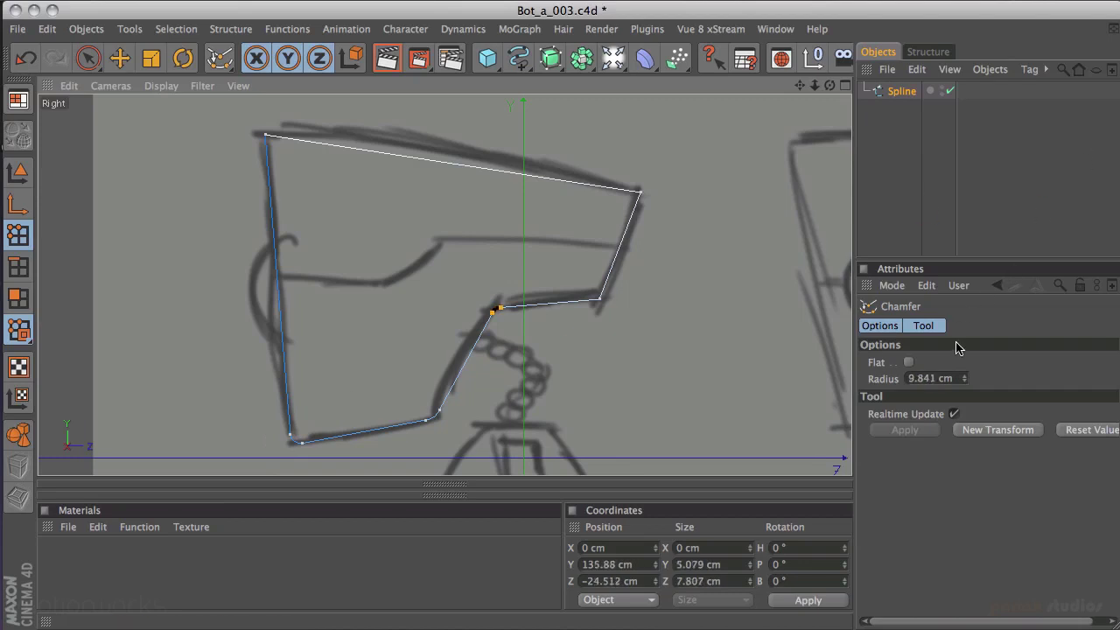
left_click_drag(966, 378, 955, 285)
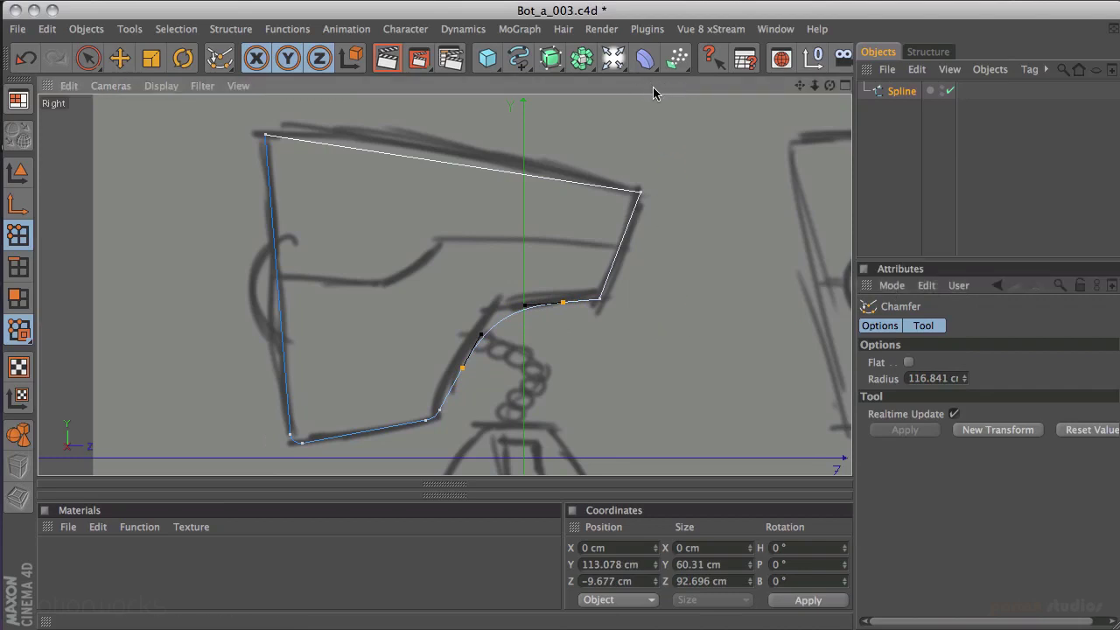
Chamfer the lower corner point at the tip of the snout with a radius of about 18.1 cm.
key("space")
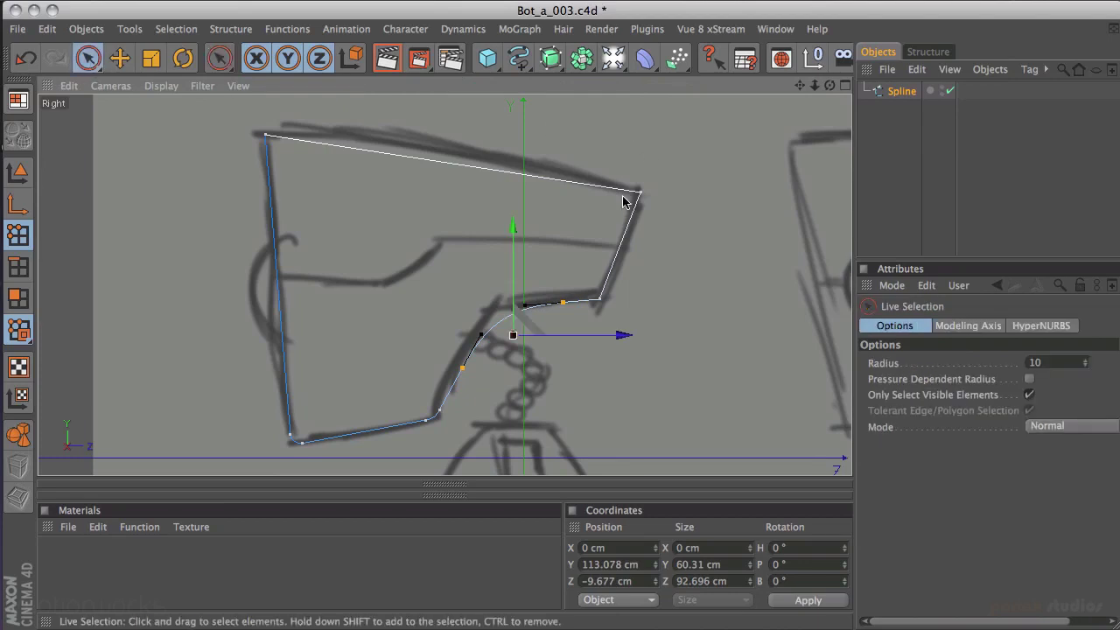
left_click(599, 301)
key("m")
left_click_drag(497, 431, 1029, 128)
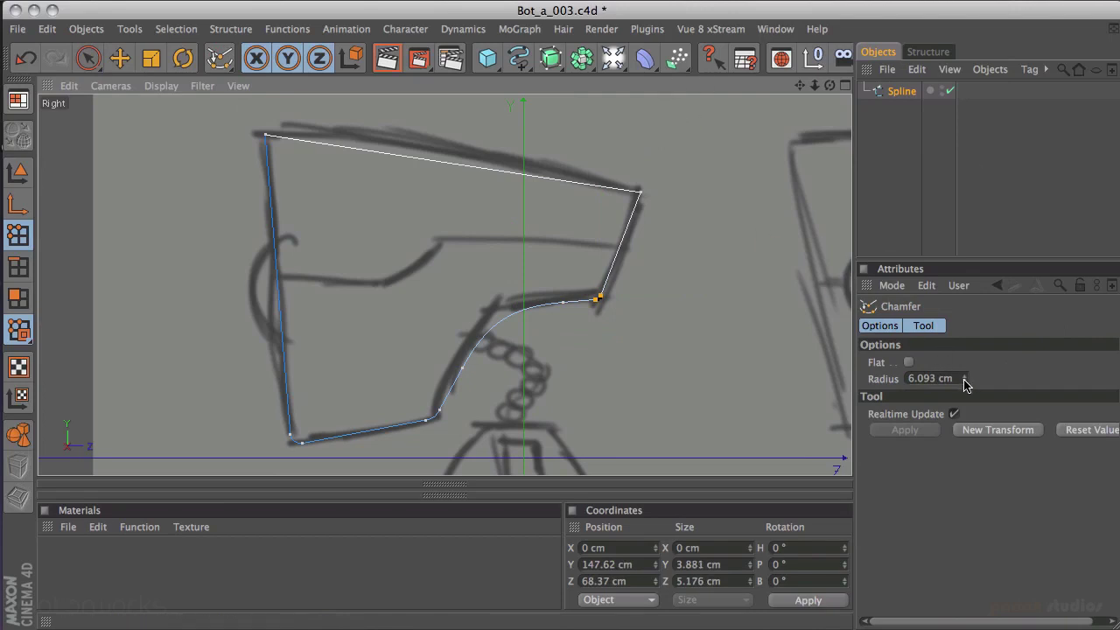
left_click_drag(966, 385, 965, 372)
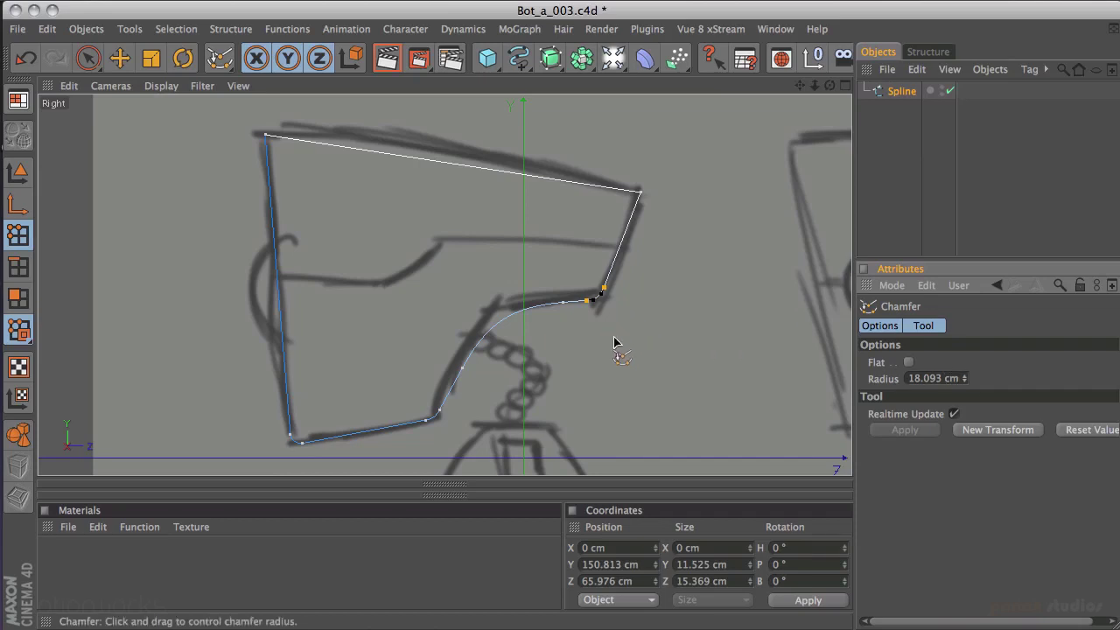
left_click_drag(600, 326, 952, 153)
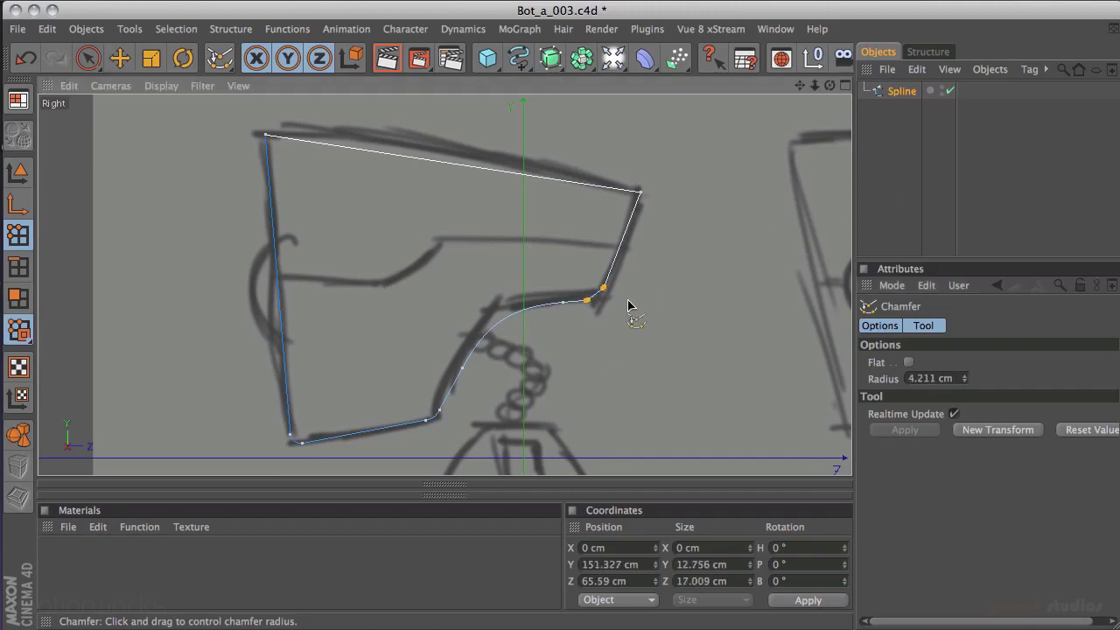
mouse_move(601, 322)
left_mouse_down()
mouse_move(625, 317)
mouse_move(620, 323)
left_mouse_up()
Chamfer the upper corner point at the tip of the snout with a radius of about 12.8 cm.
key("space")
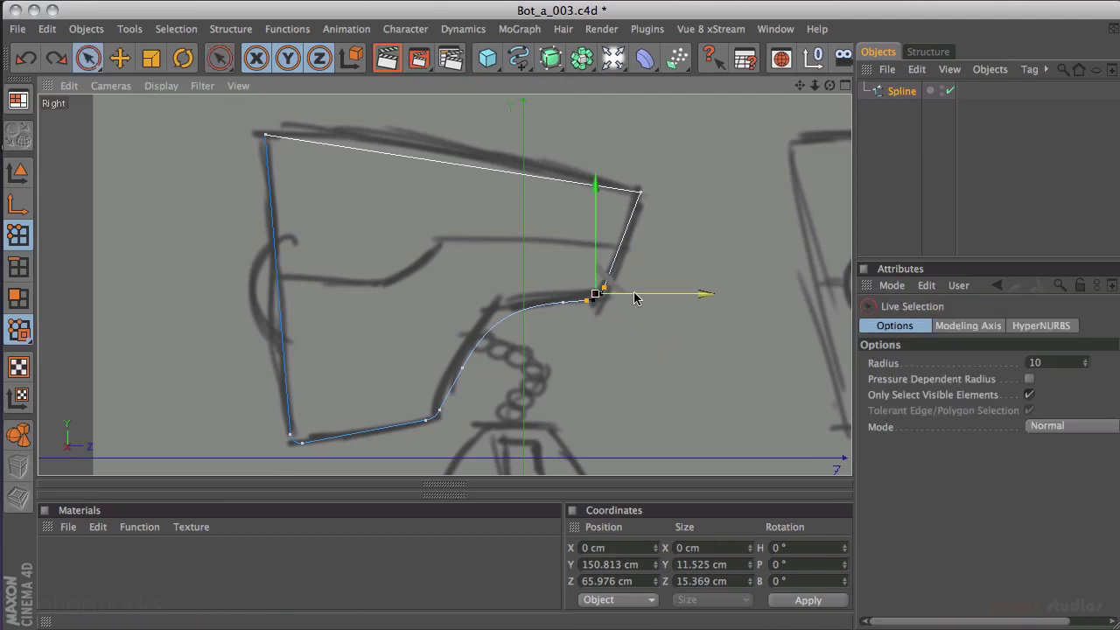
left_click(641, 192)
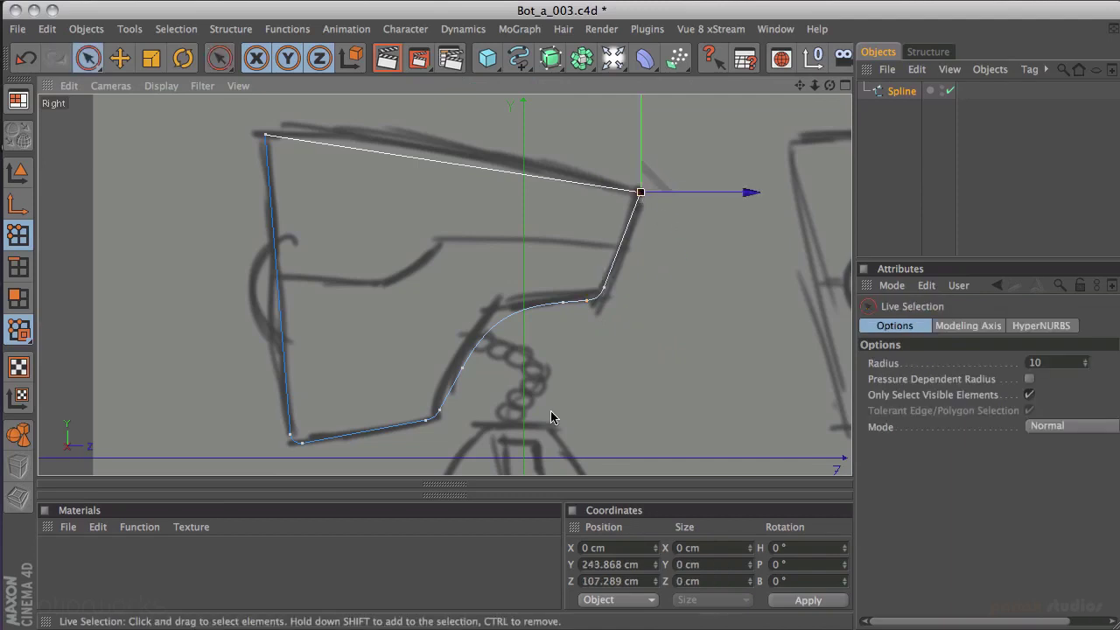
key("space")
left_click_drag(451, 457, 1043, 219)
left_click(965, 376)
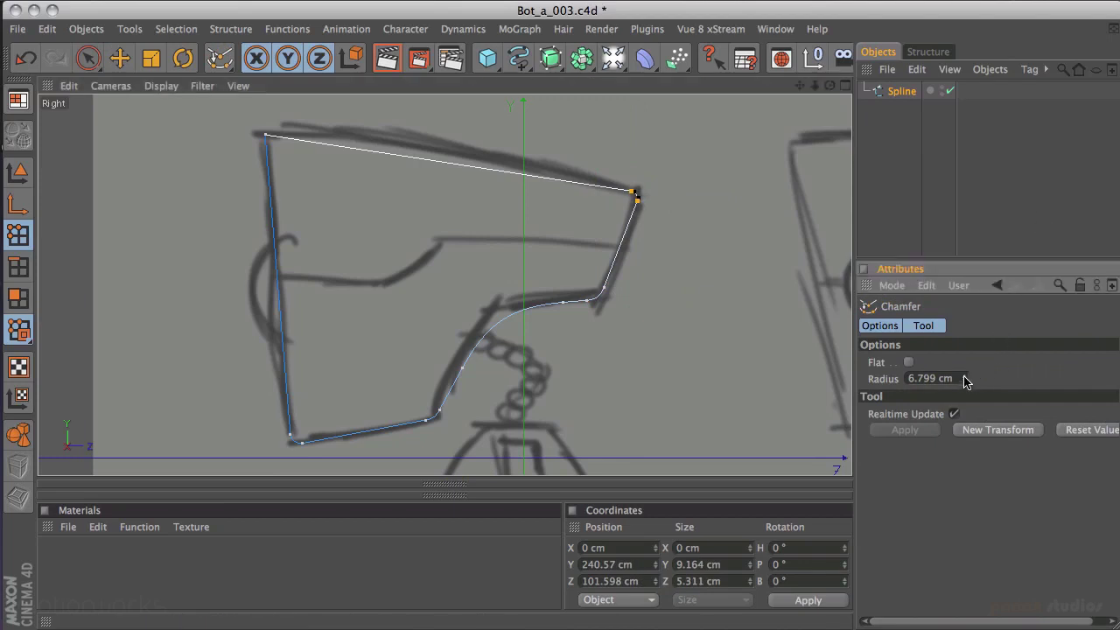
scroll(966, 378, "up", 1)
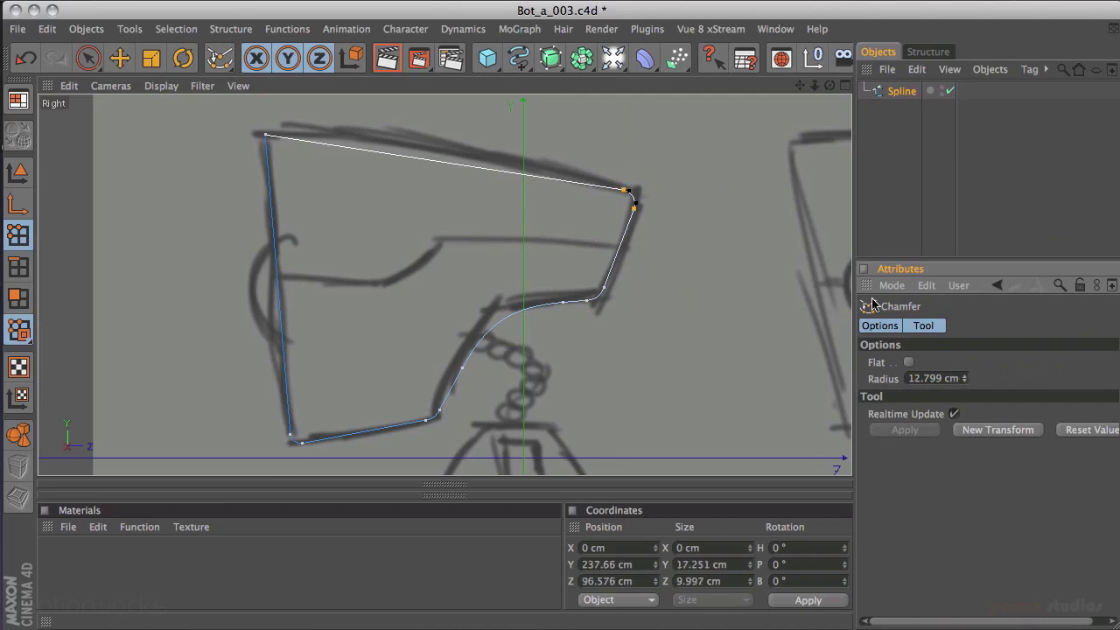
Chamfer the outline's top corner point at the back of the head with a radius of about 9.4 cm.
key("space")
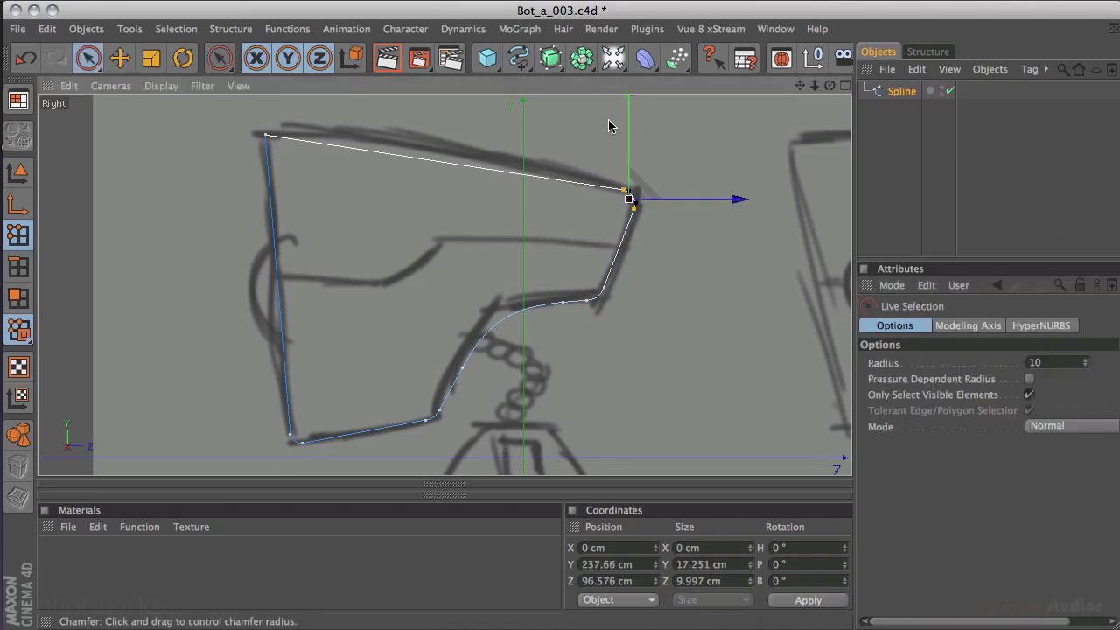
left_click(264, 135)
key("space")
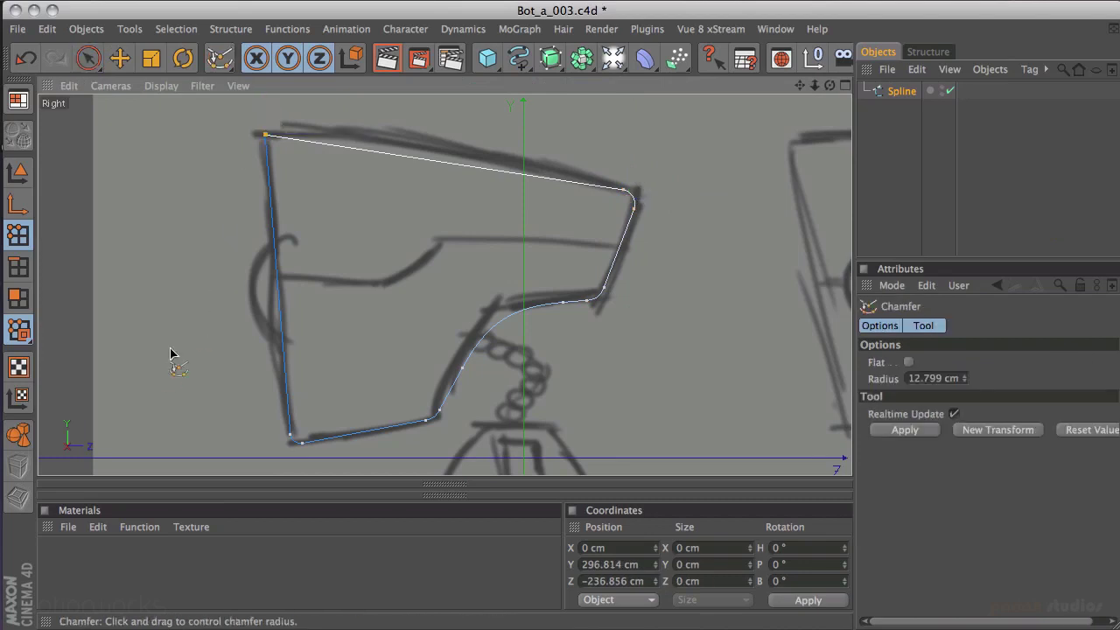
left_click_drag(214, 332, 982, 95)
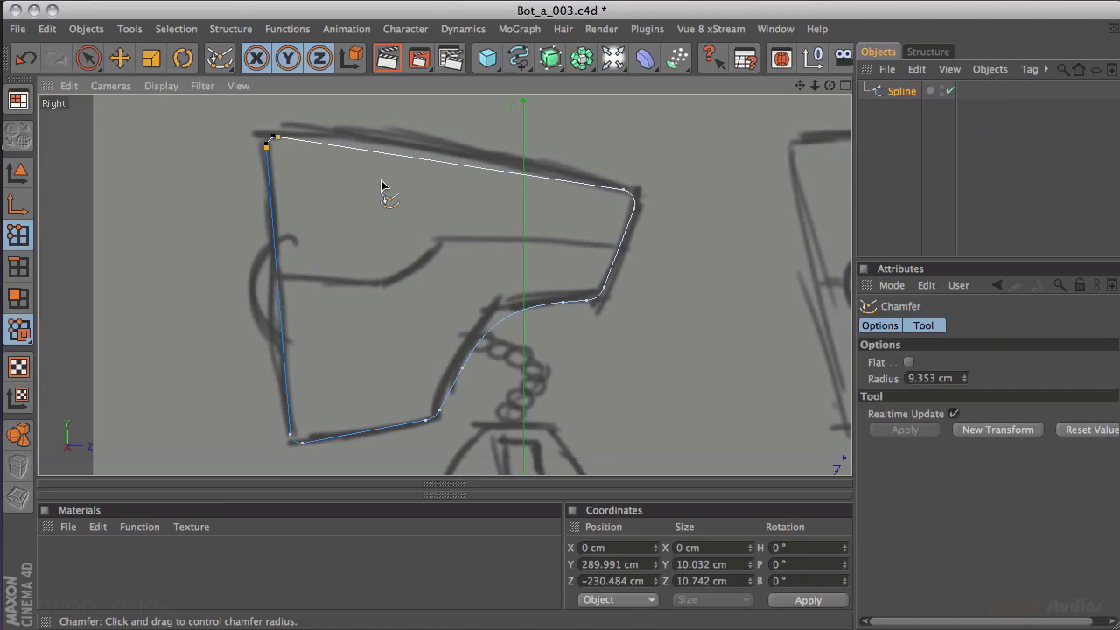
key("space")
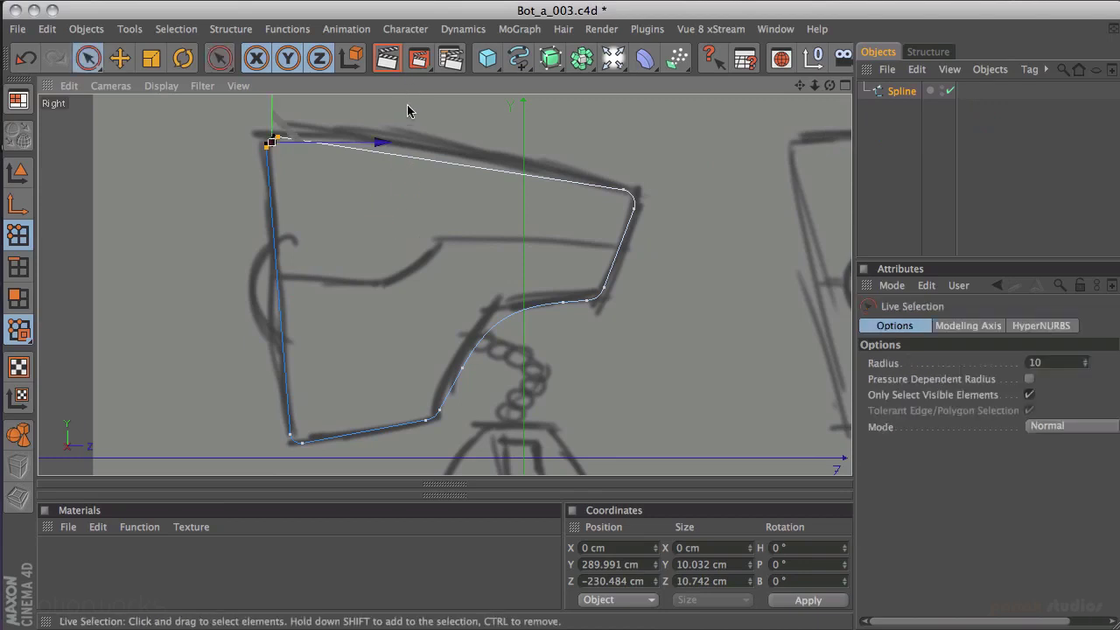
left_click(522, 126)
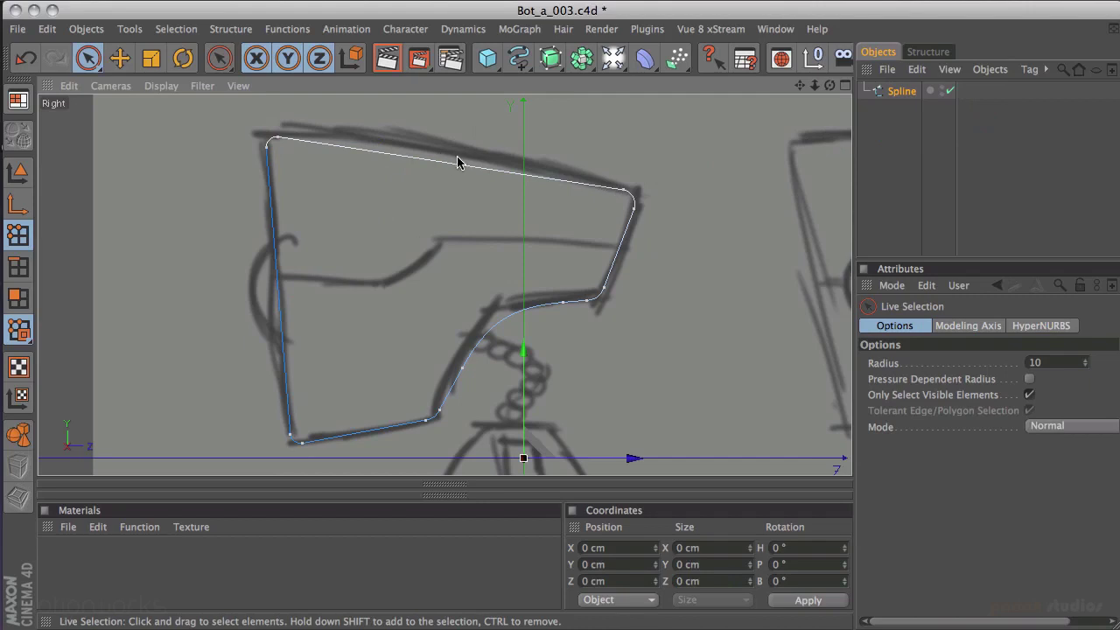
Cut a new point into the middle of the outline's top edge with the Knife in Line mode.
key("k")
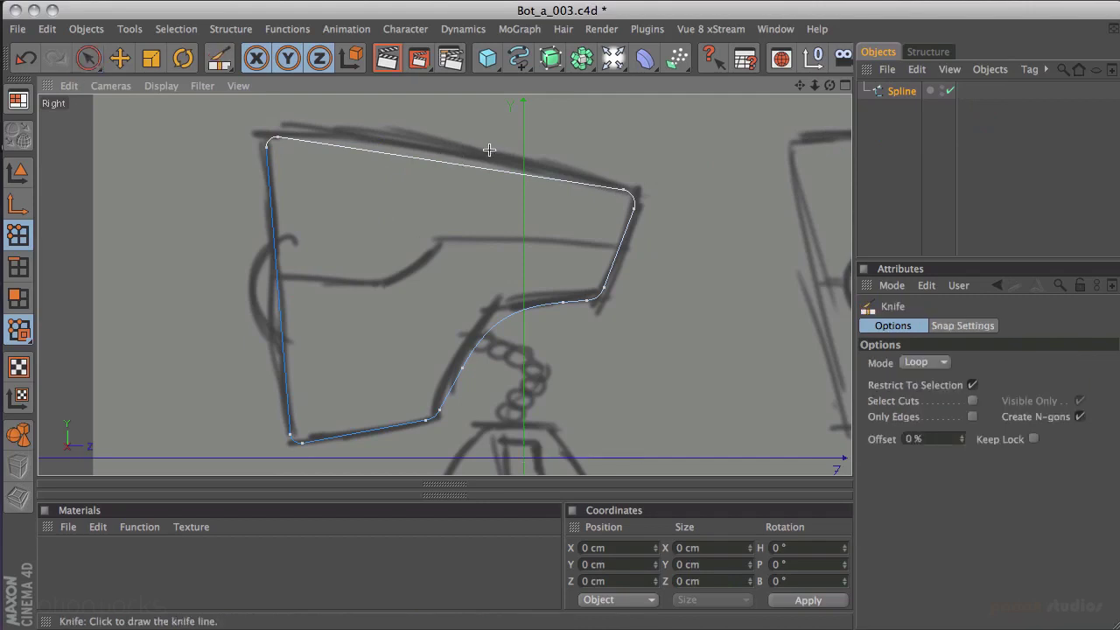
left_click(936, 362)
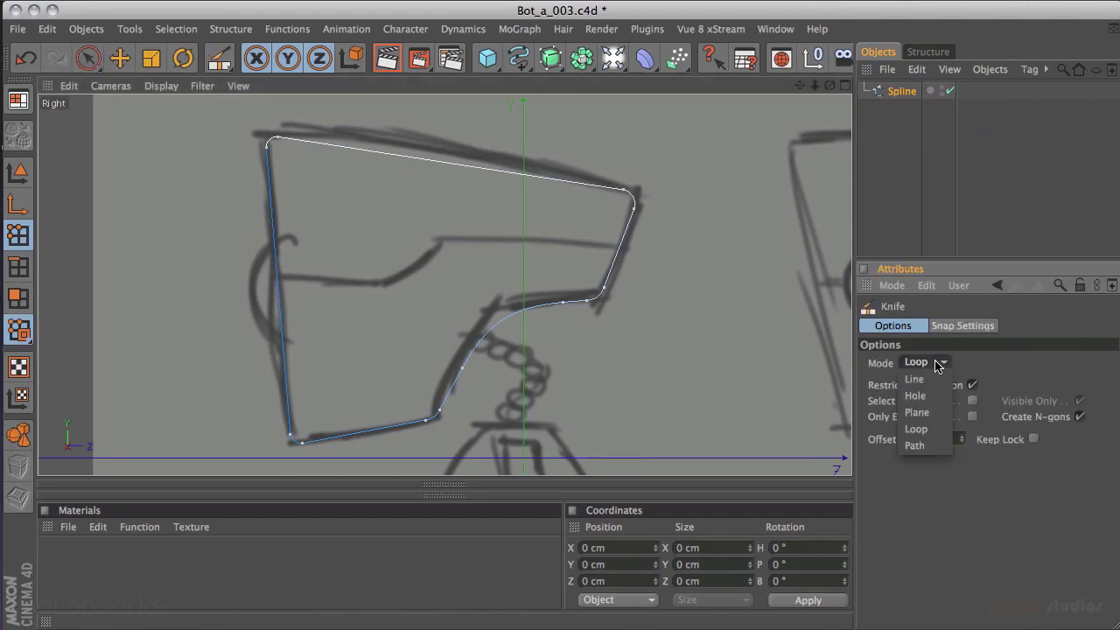
left_click(984, 366)
left_click(929, 364)
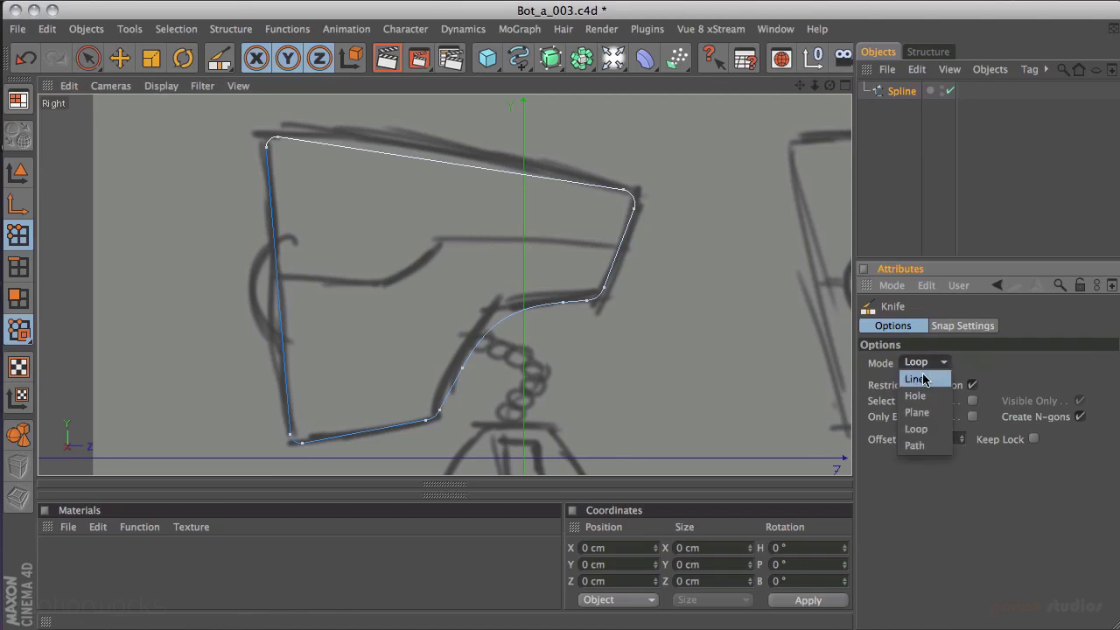
left_click(914, 378)
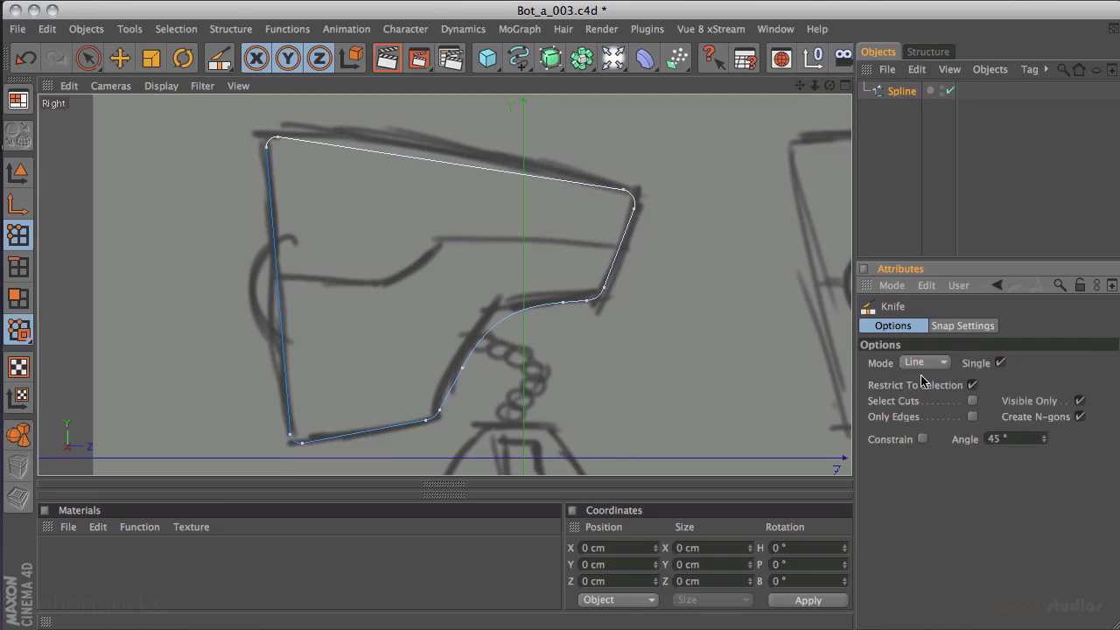
left_click_drag(458, 137, 454, 223)
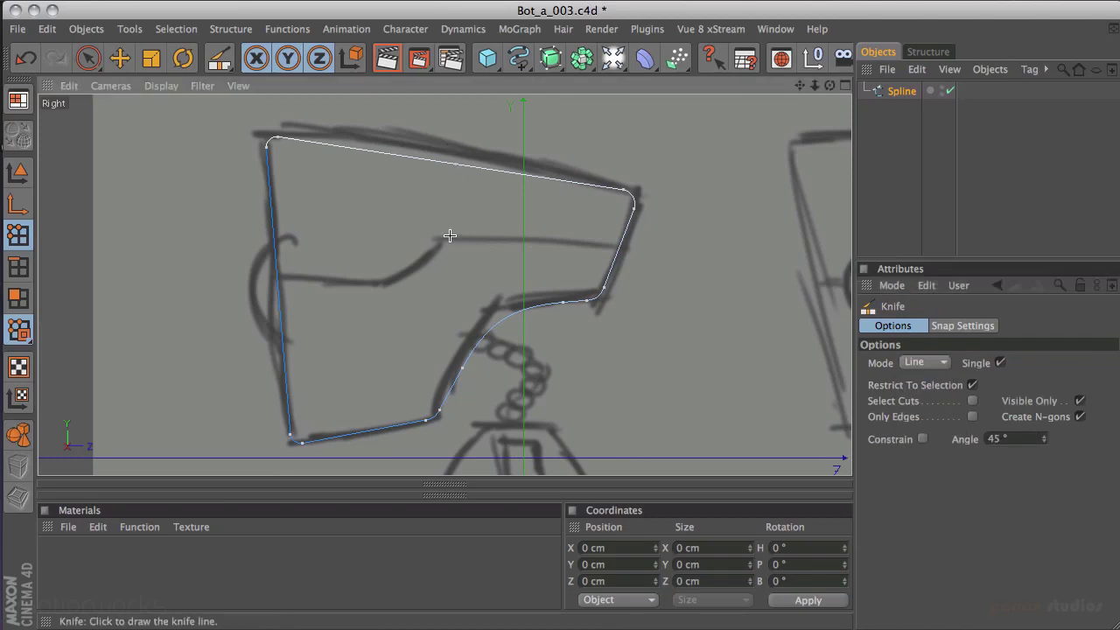
Move the new top-edge point up to the sketched line, at about Y 277.2 cm and Z -64.6 cm.
key("e")
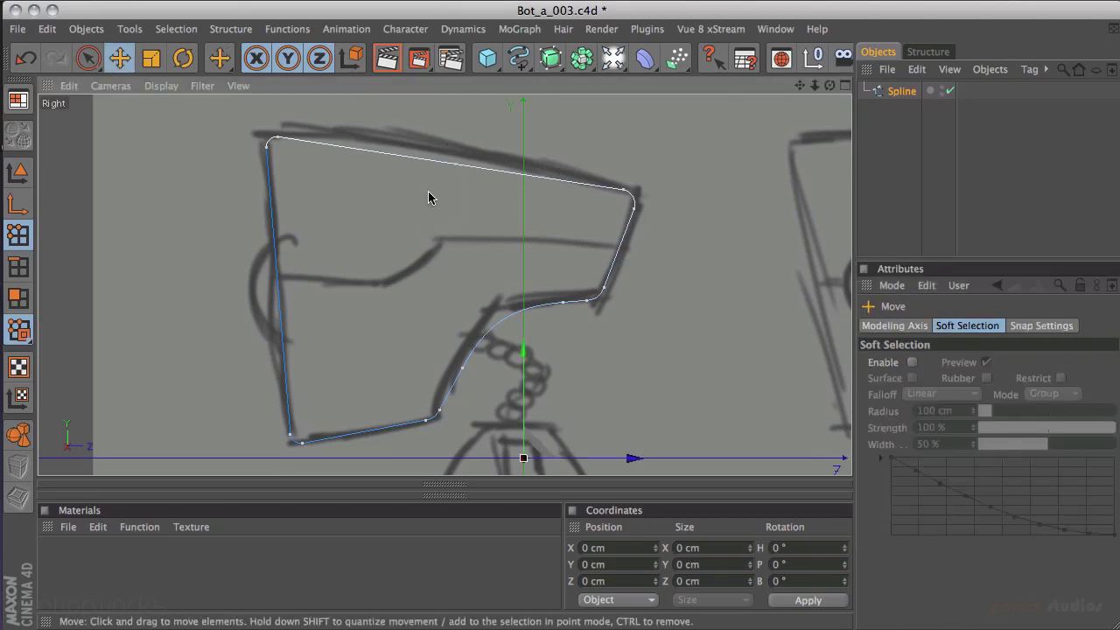
left_click(454, 166)
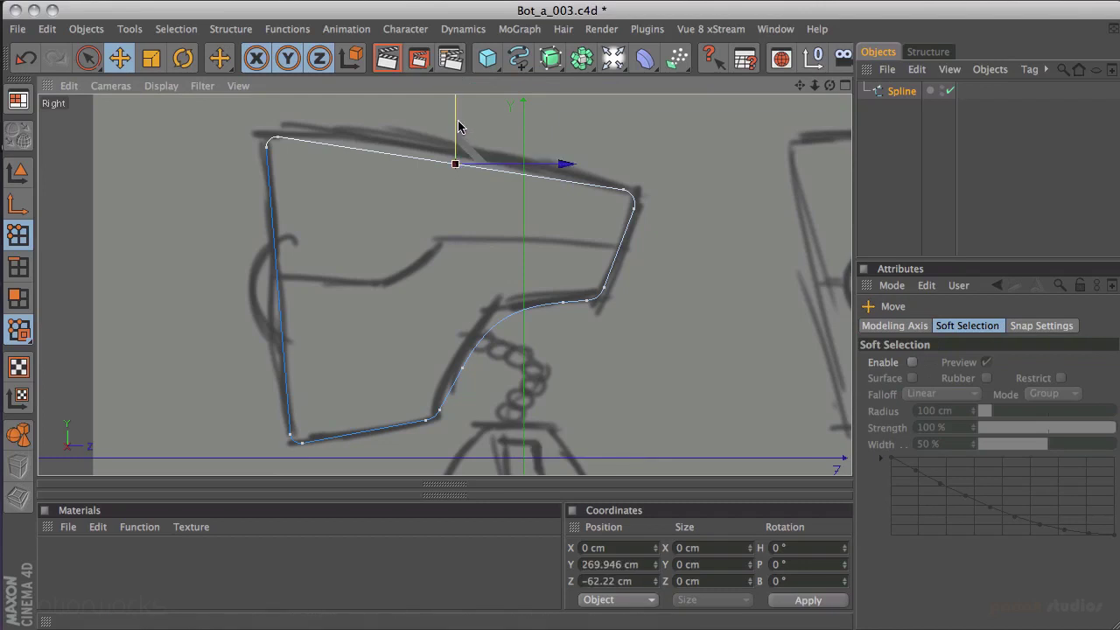
left_click_drag(464, 147, 466, 148)
Chamfer the selected top-edge point and raise the radius to about 972 cm.
left_click(222, 59)
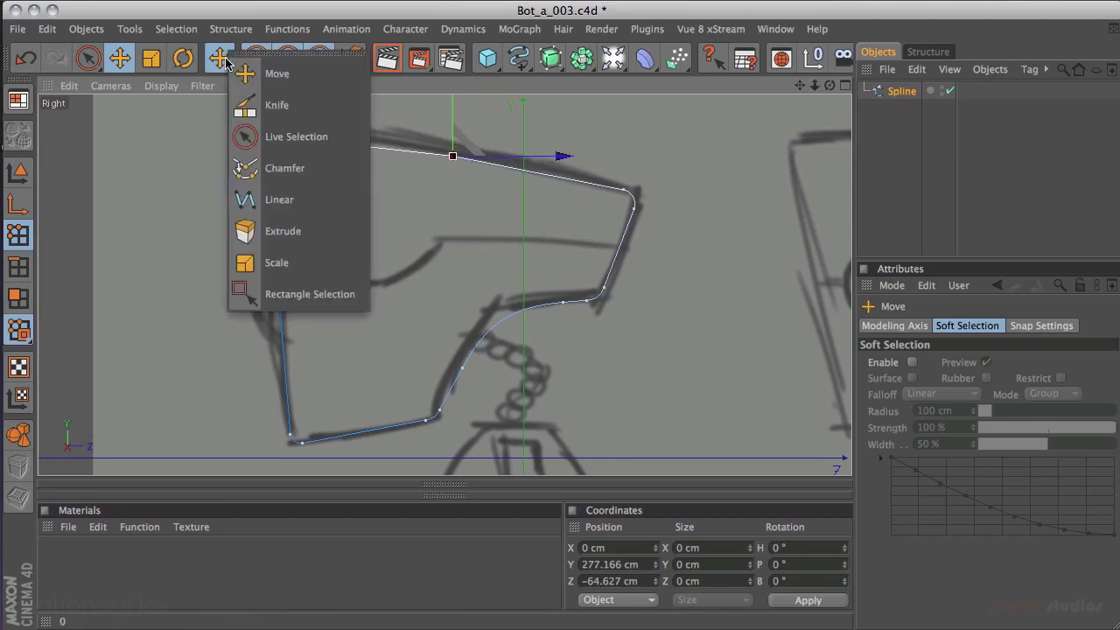
left_click(279, 168)
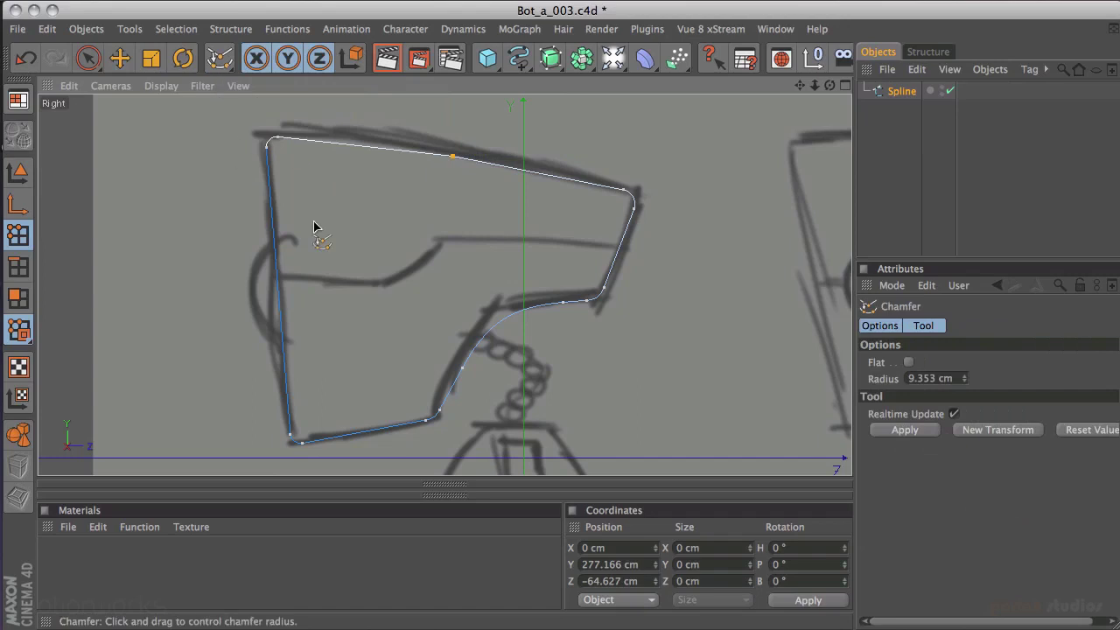
left_click_drag(150, 380, 399, 298)
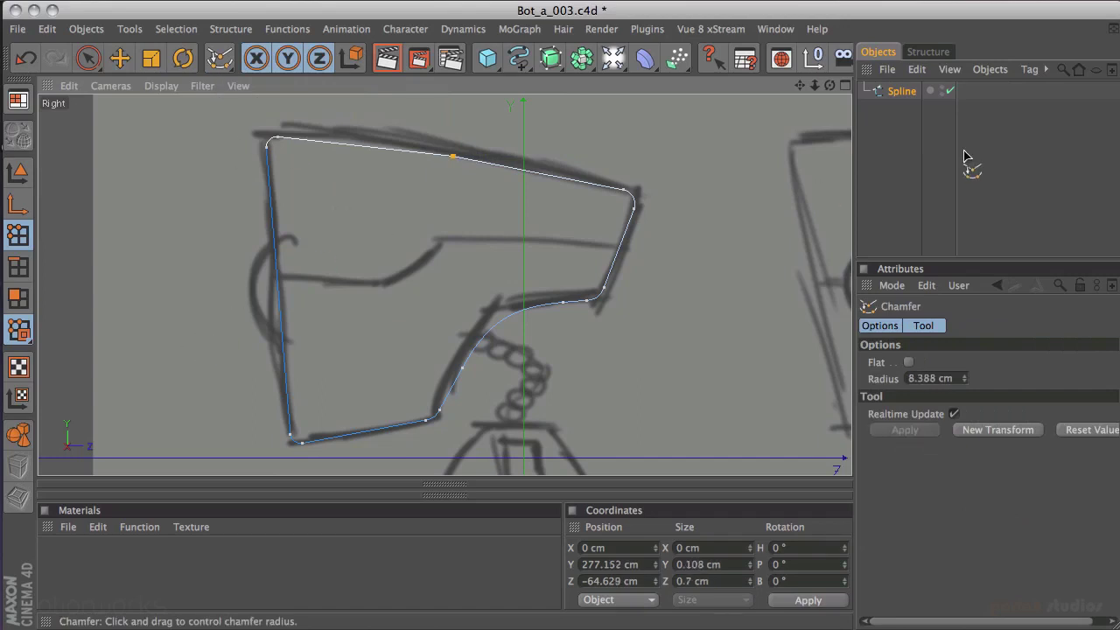
left_click_drag(963, 378, 948, 117)
left_click_drag(974, 381, 998, 203)
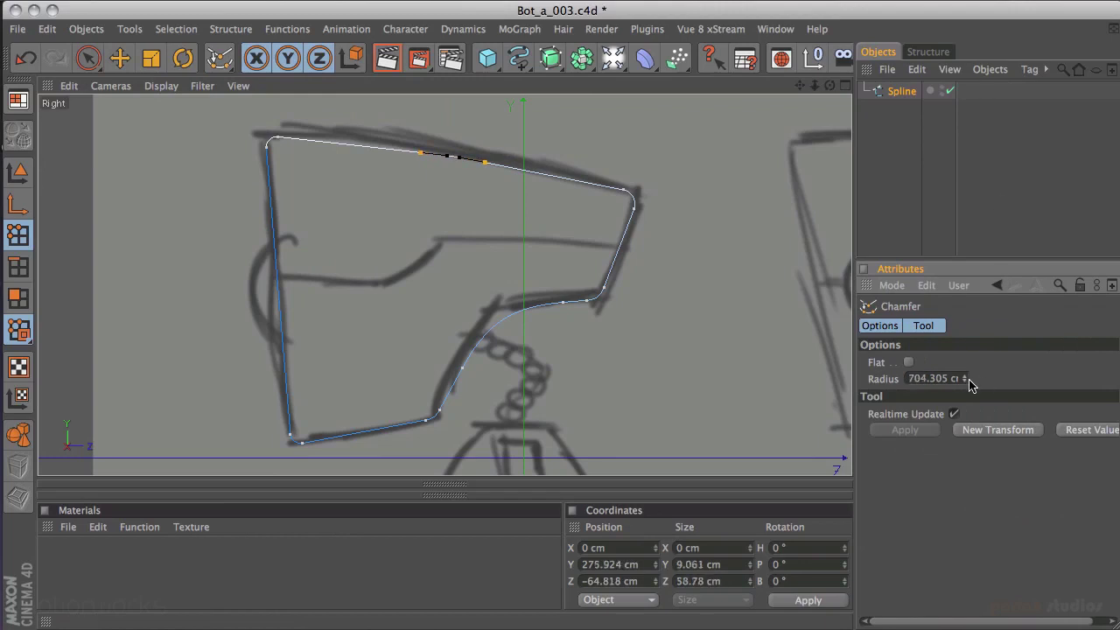
left_click_drag(965, 384, 1002, 153)
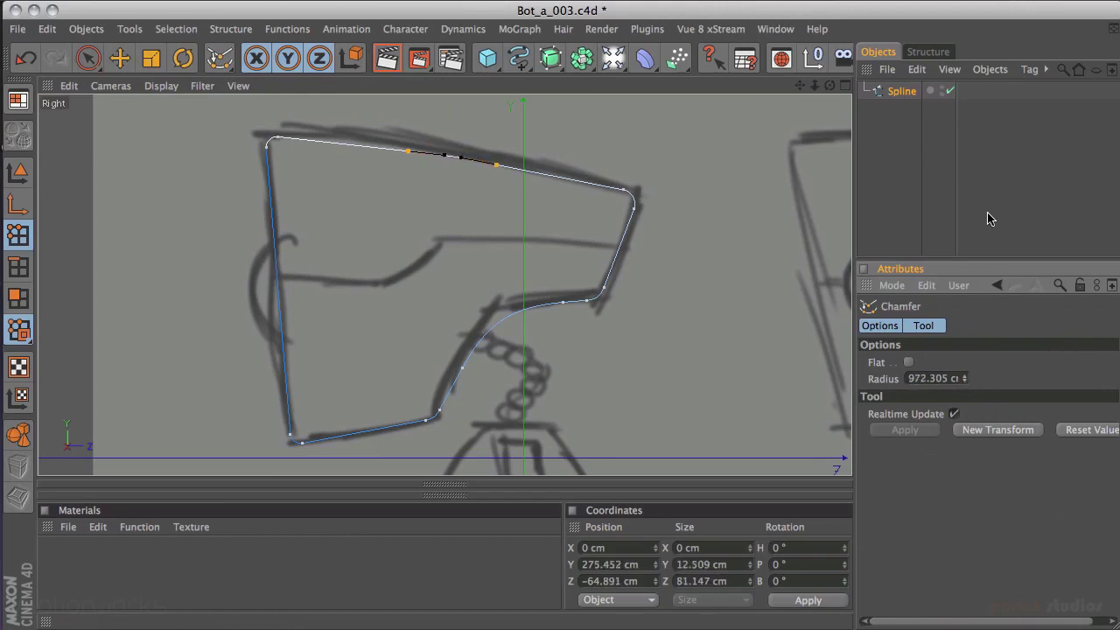
Set the top-edge chamfer's radius to 150000 cm and clear the point selection.
left_click(956, 378)
type("15")
type("0000")
key("Return")
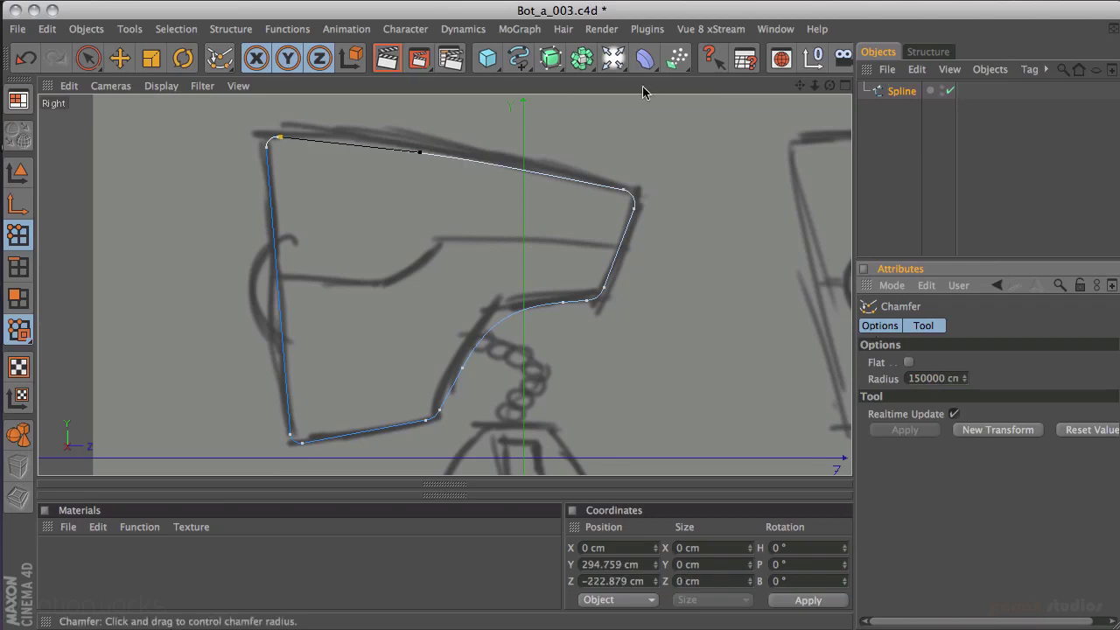
key("space")
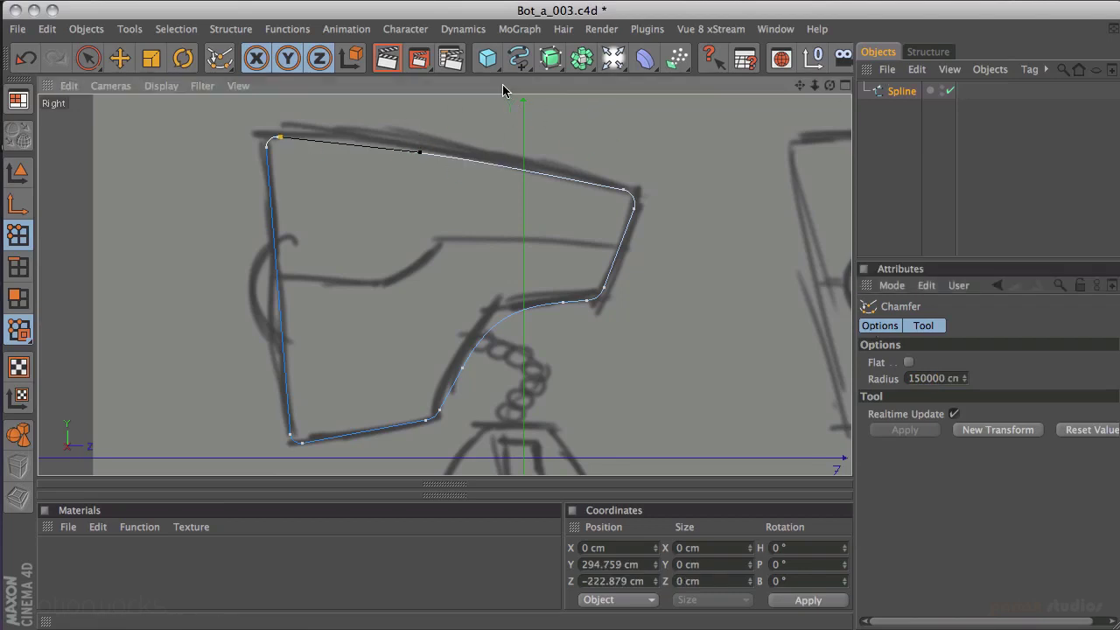
left_click(500, 127)
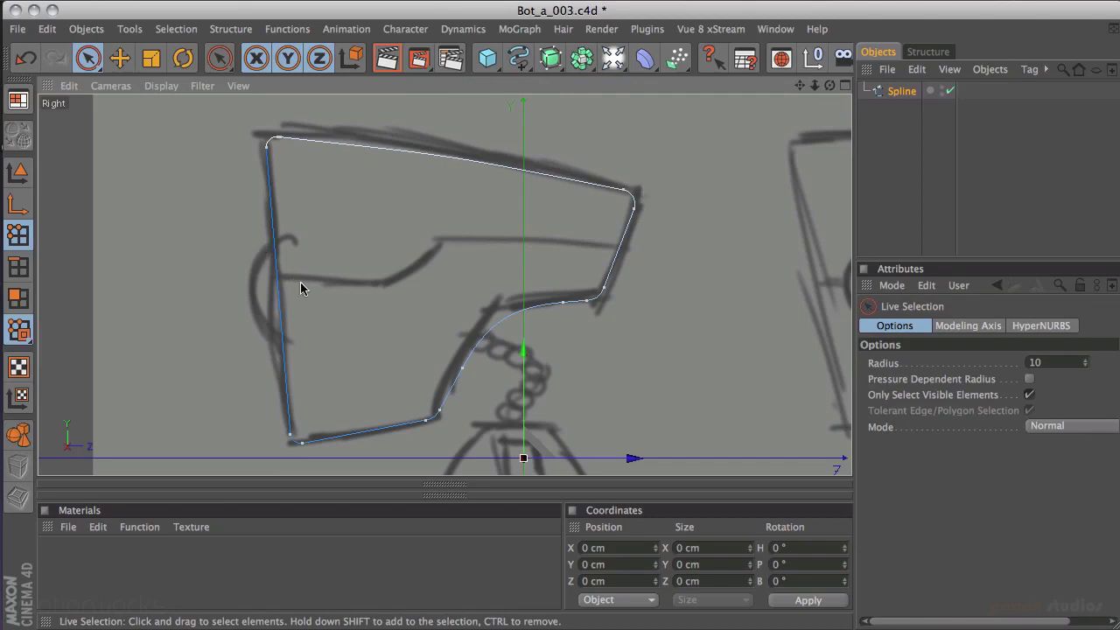
Cut a point into the middle of the outline's back edge and move it outward to about Z -228.7 cm.
key("k")
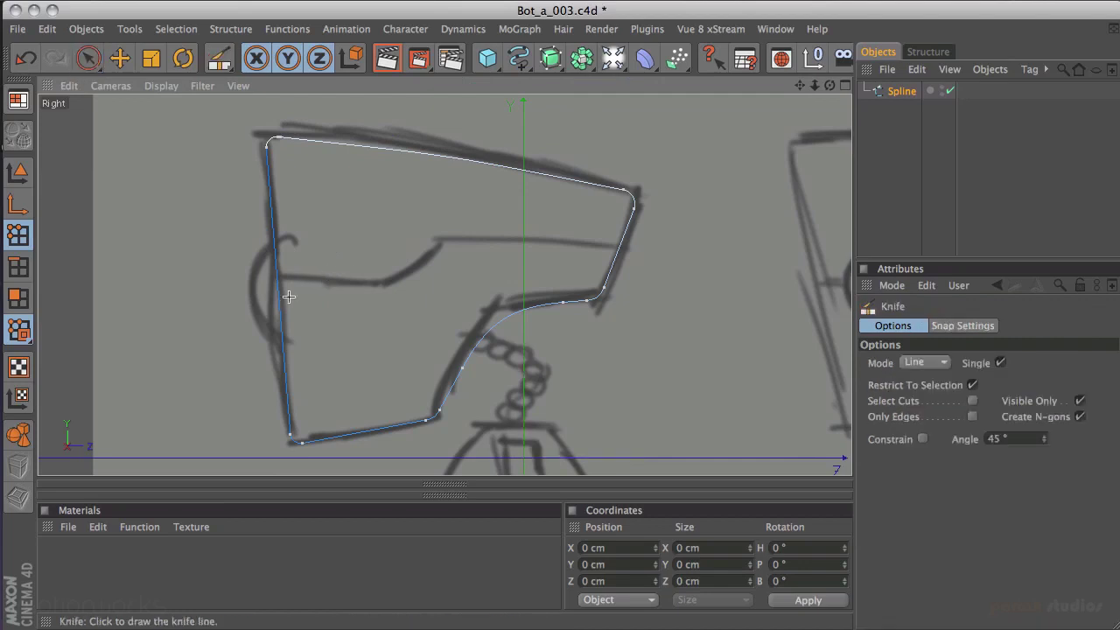
left_click_drag(264, 280, 348, 276)
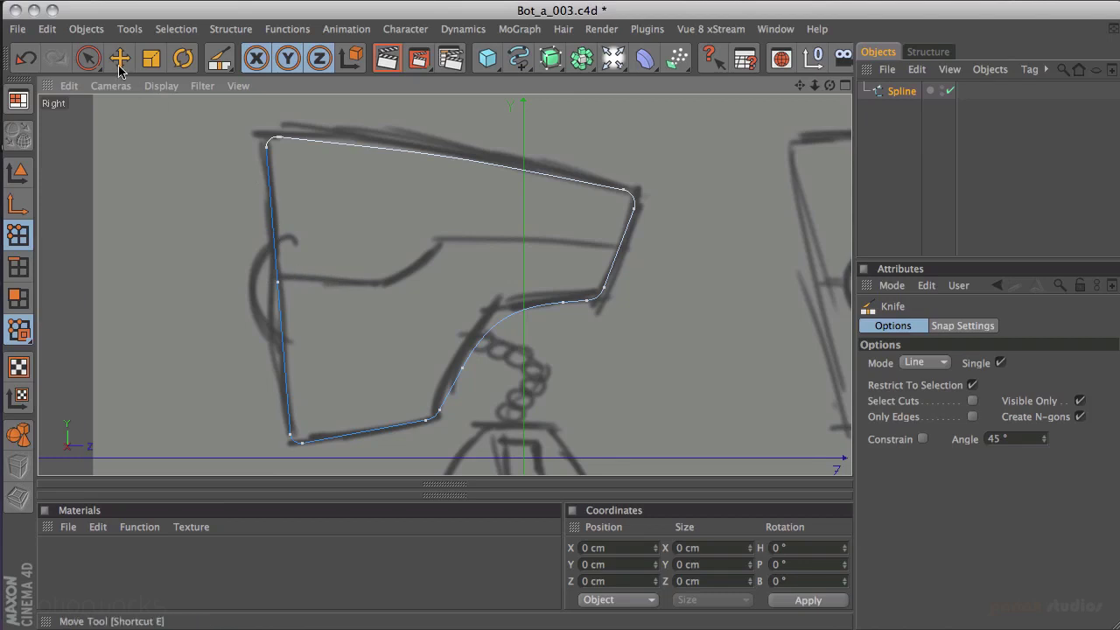
left_click(87, 58)
left_click(274, 280)
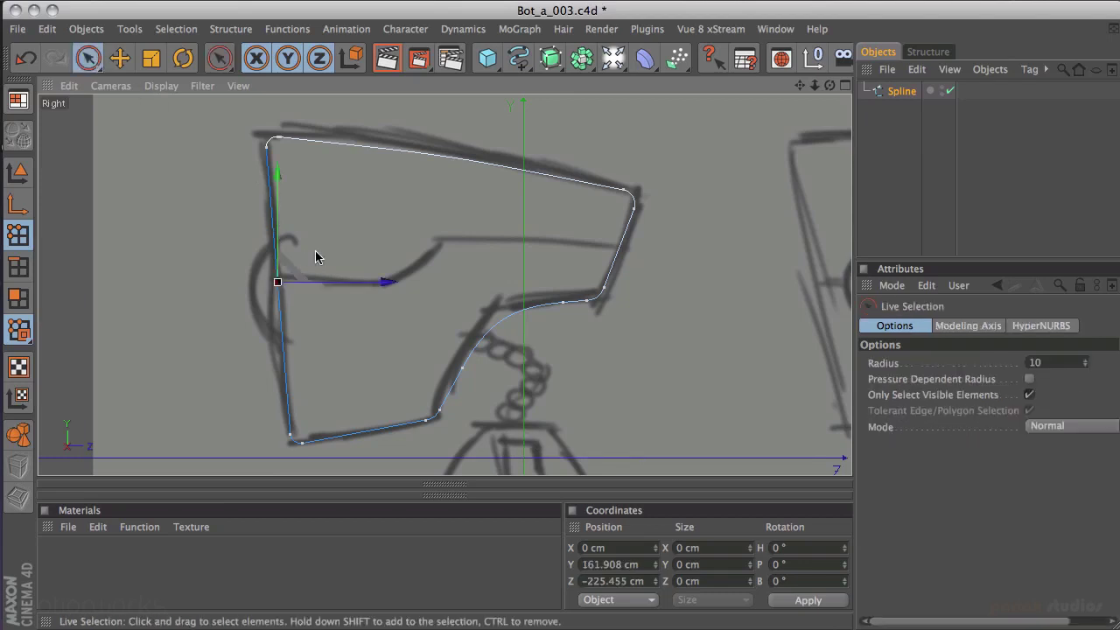
left_click_drag(385, 281, 383, 281)
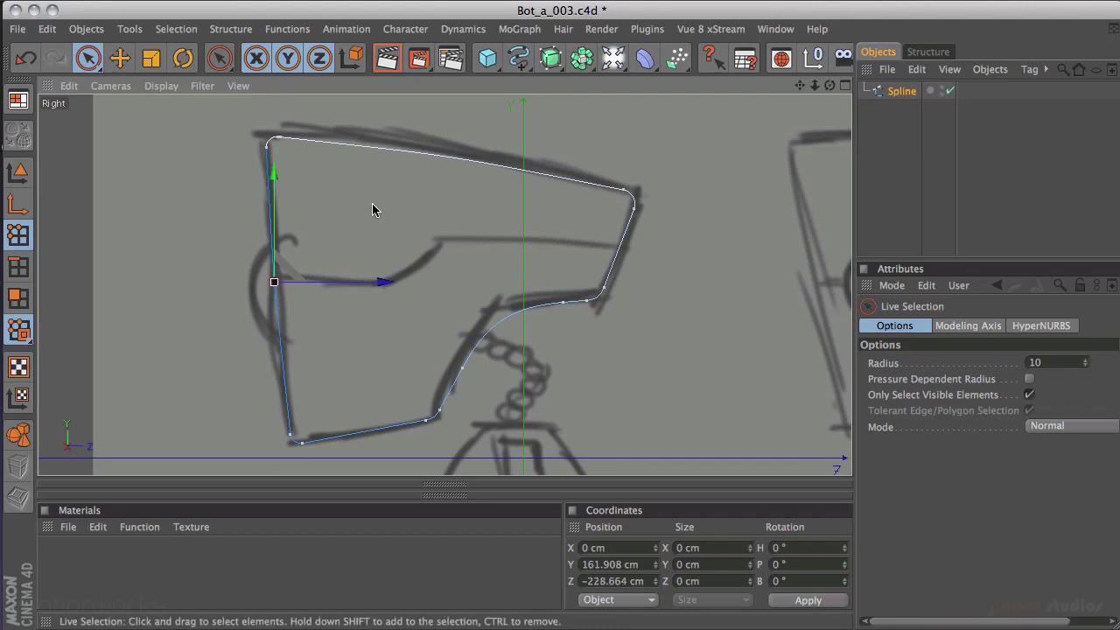
Apply Soft Interpolation to the back edge's middle point and clear the selection.
key("v")
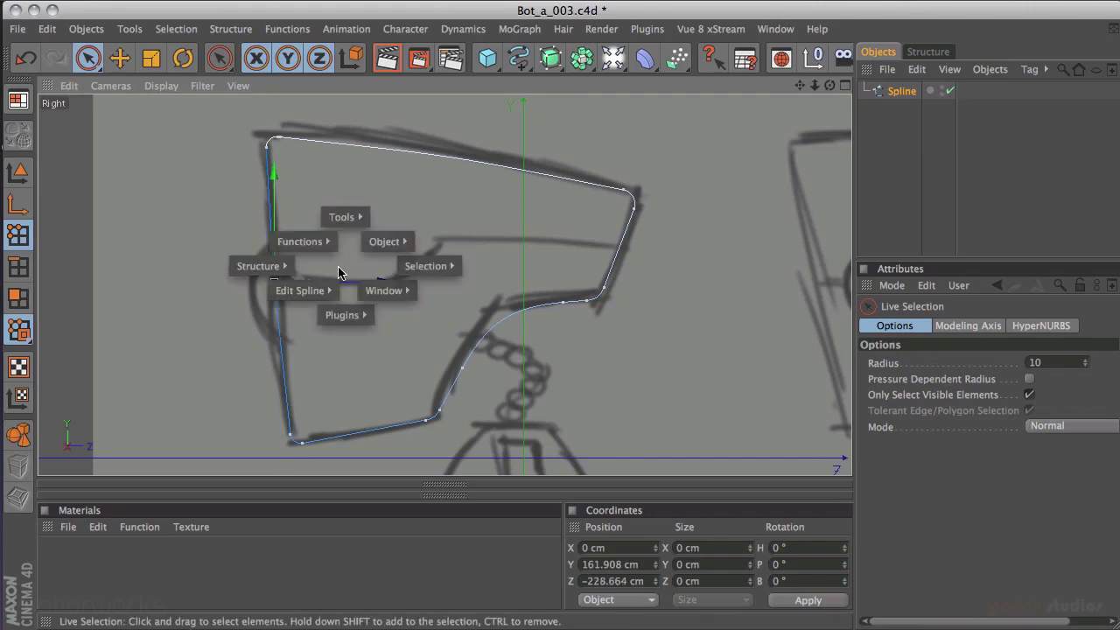
mouse_move(324, 290)
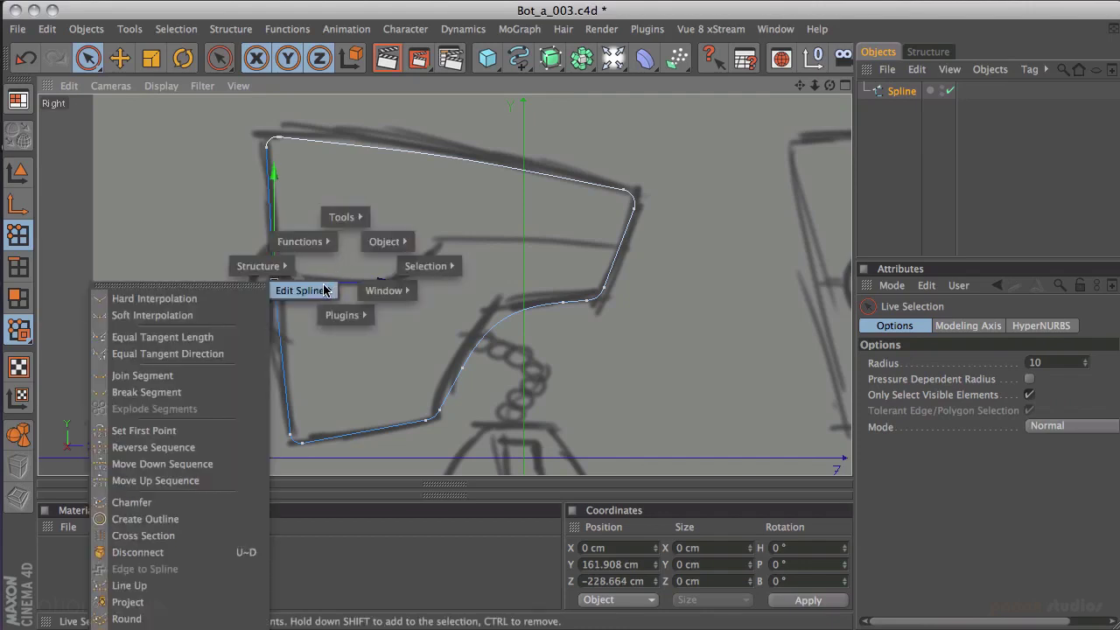
left_click(162, 315)
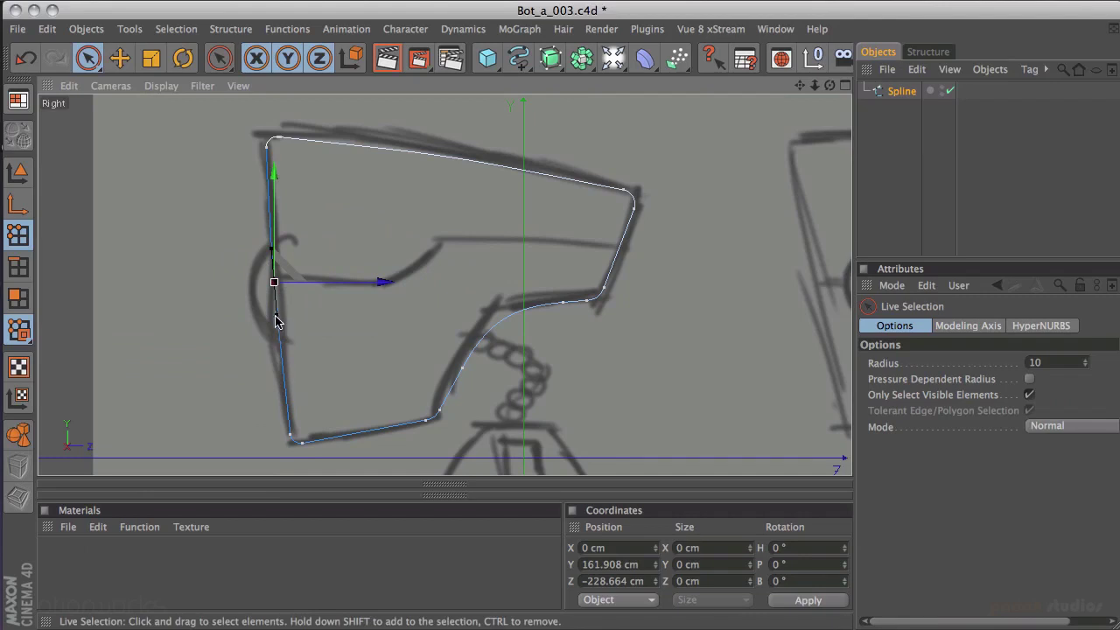
left_click(612, 151)
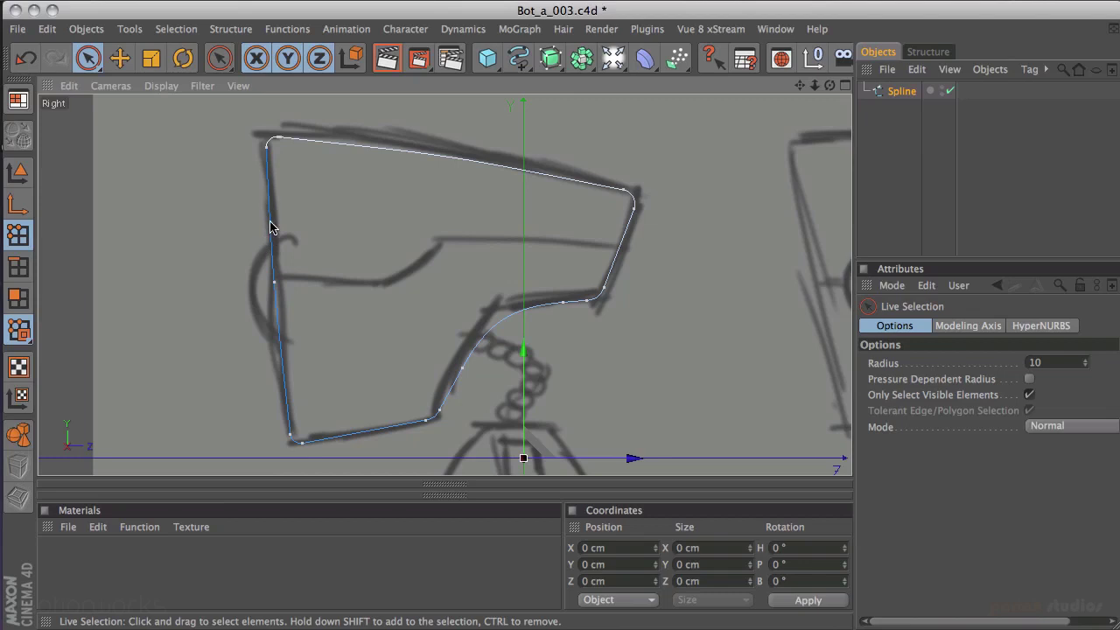
left_click(276, 273)
In the perspective view, add an Extrude NURBS with the head outline spline as its child.
middle_click(401, 279)
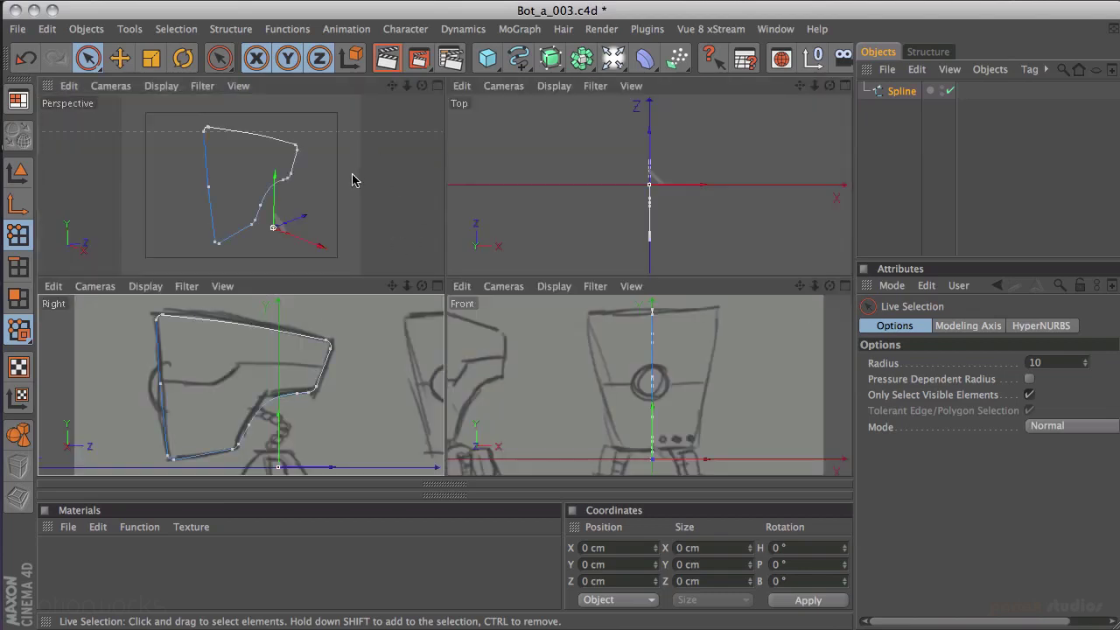
middle_click(342, 181)
left_click_drag(595, 167, 592, 130, "alt")
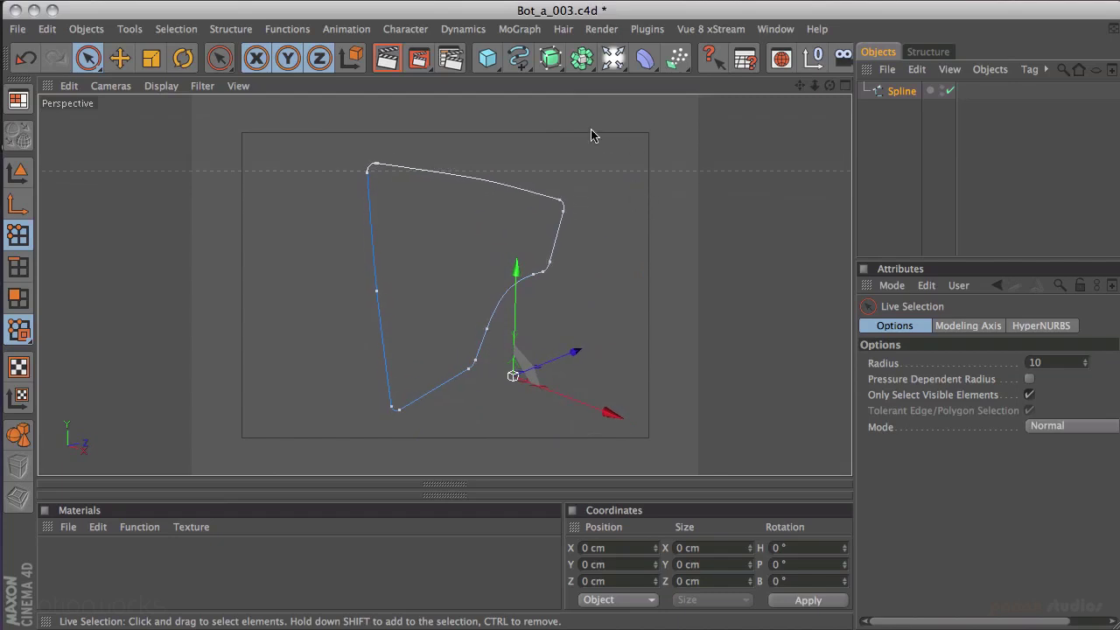
left_click(552, 59)
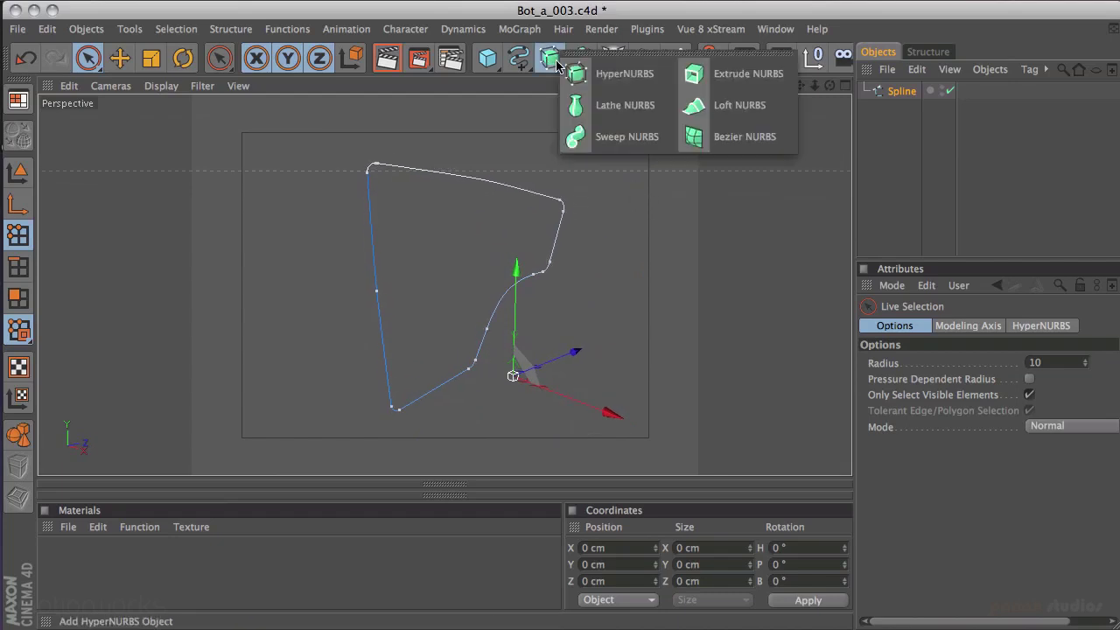
left_click(736, 80)
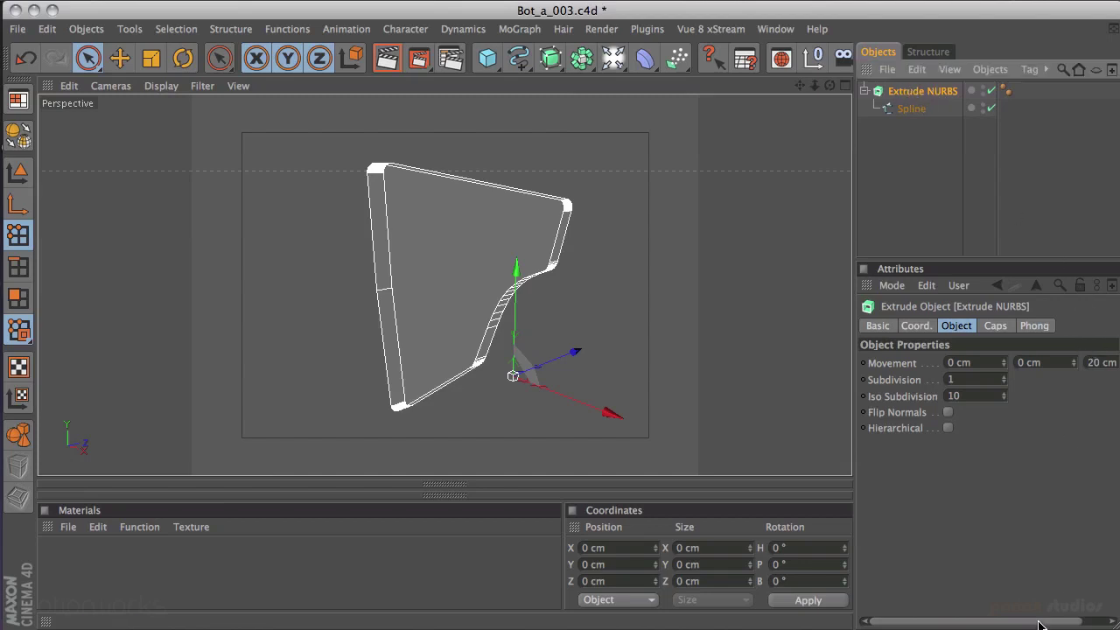
Set the Extrude NURBS's Z movement to 0 cm.
left_click_drag(1039, 624, 1060, 624)
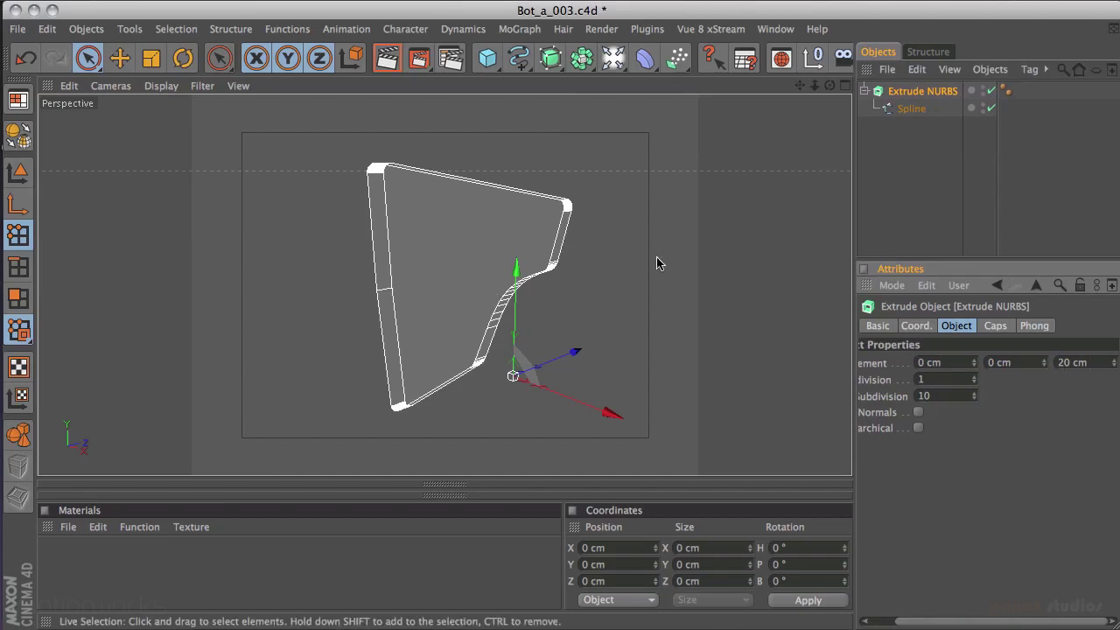
left_click_drag(652, 264, 761, 235, "alt")
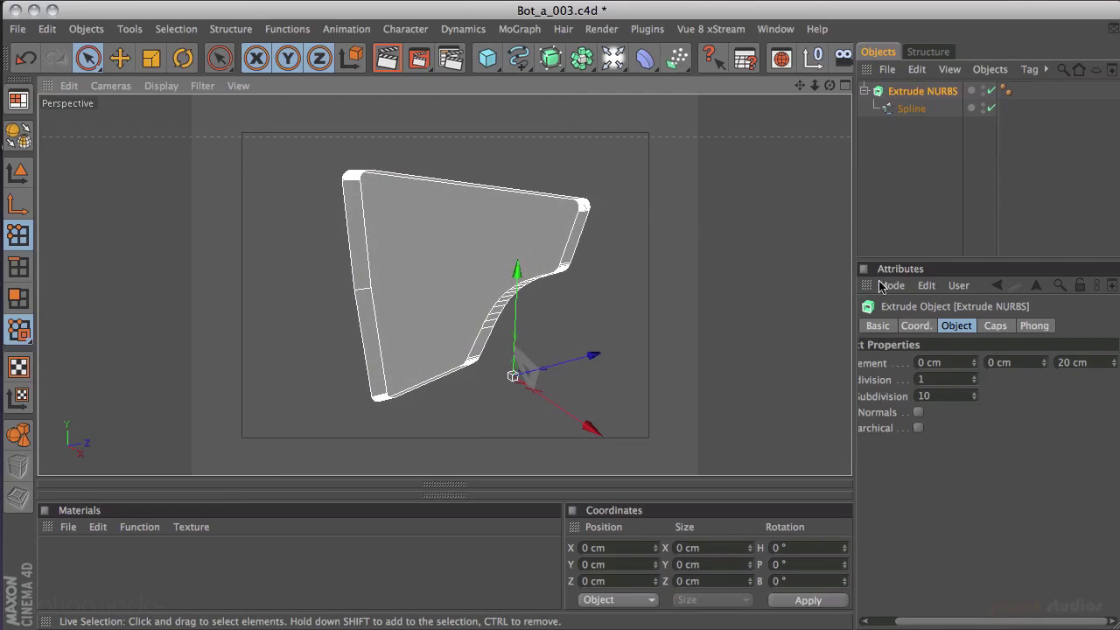
left_click(1090, 363)
type("0")
key("Return")
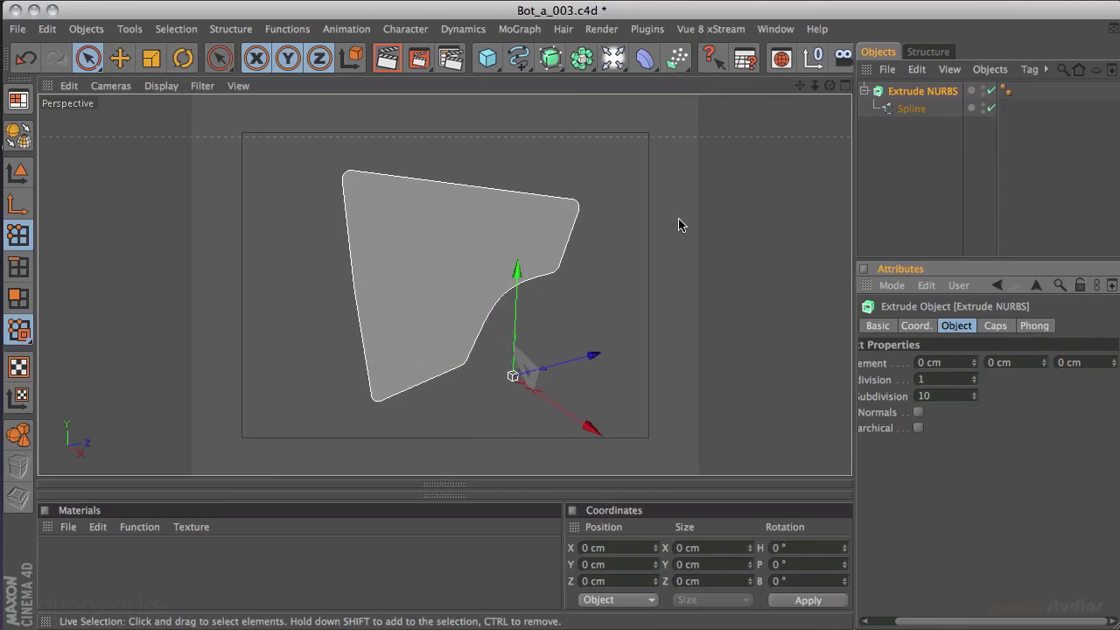
Set the Extrude NURBS's X movement to 126 cm, matching half the head's width in the front-view sketch.
left_click_drag(702, 218, 665, 227, "alt")
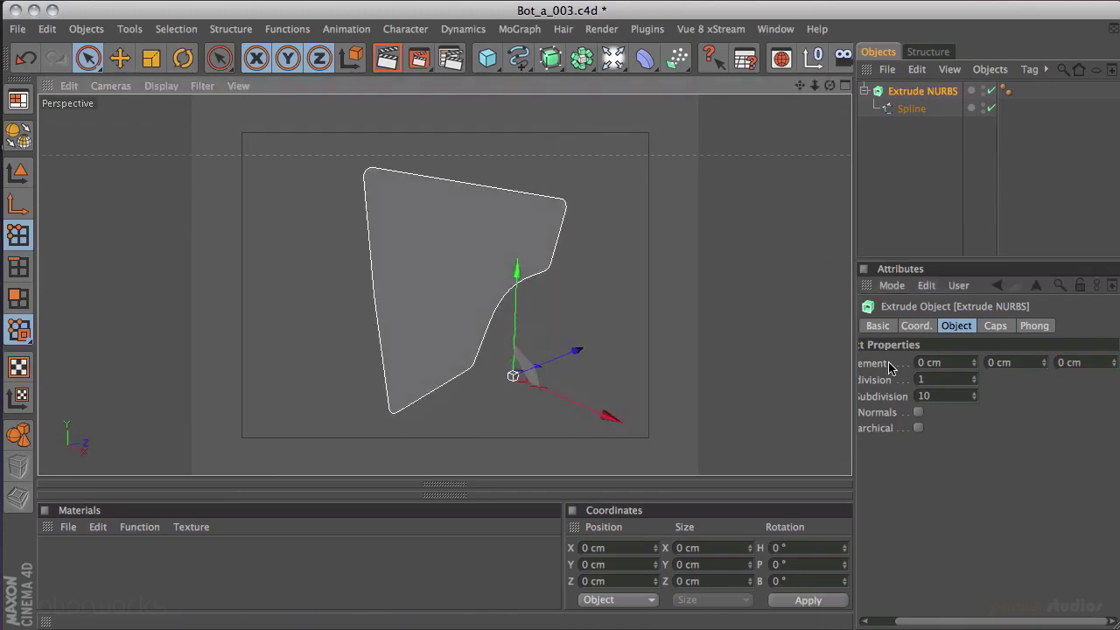
left_click_drag(974, 362, 978, 254)
middle_click(613, 294)
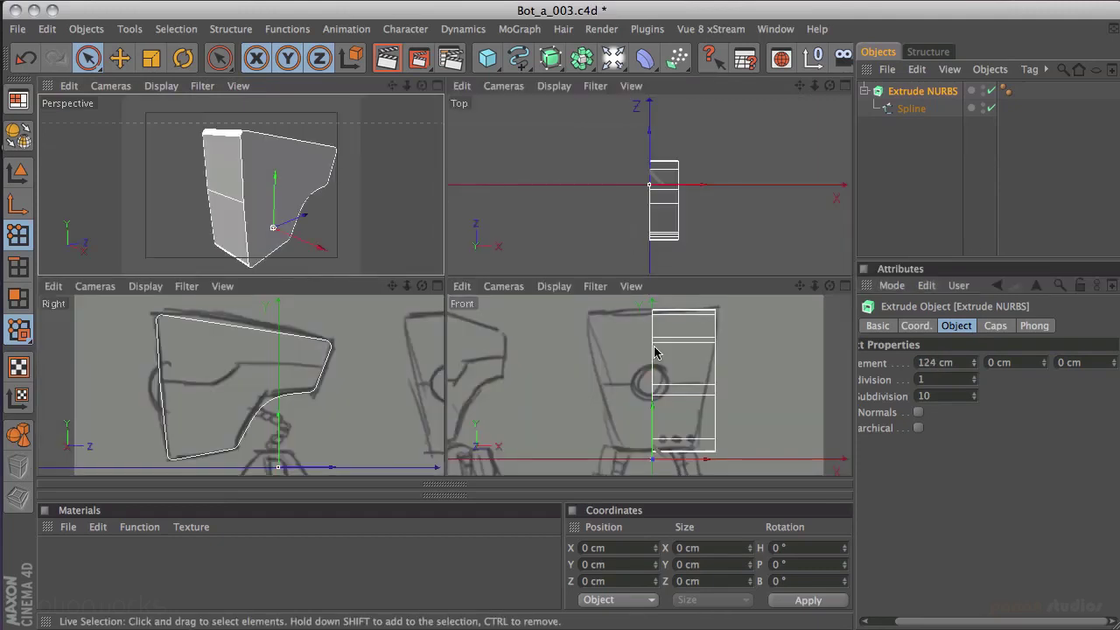
middle_click(645, 293)
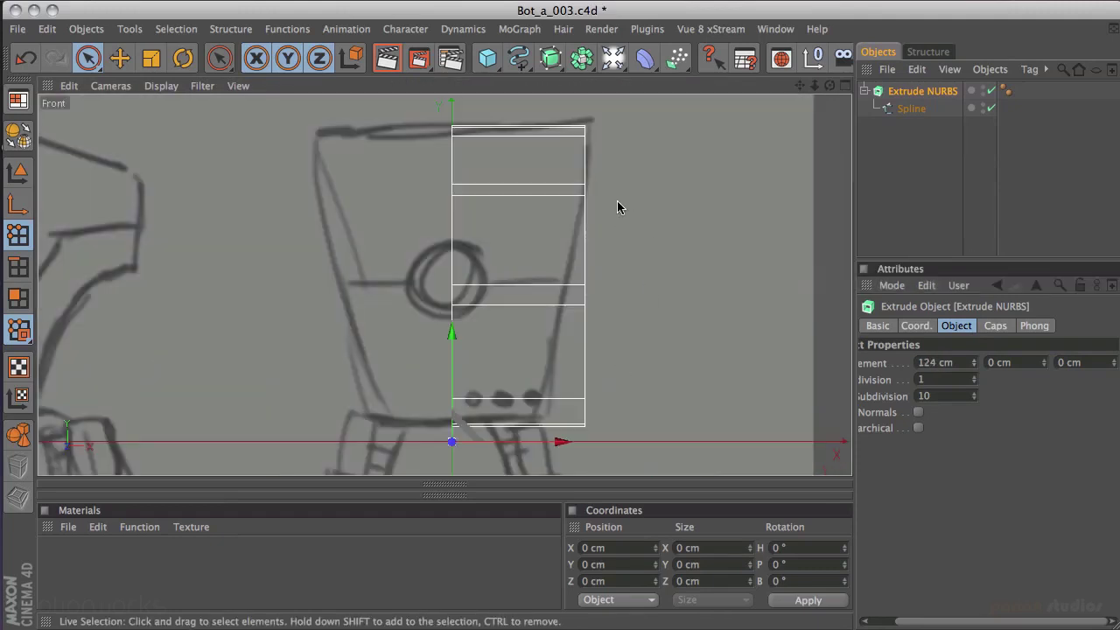
mouse_move(975, 364)
left_mouse_down()
mouse_move(974, 347)
mouse_move(978, 364)
left_mouse_up()
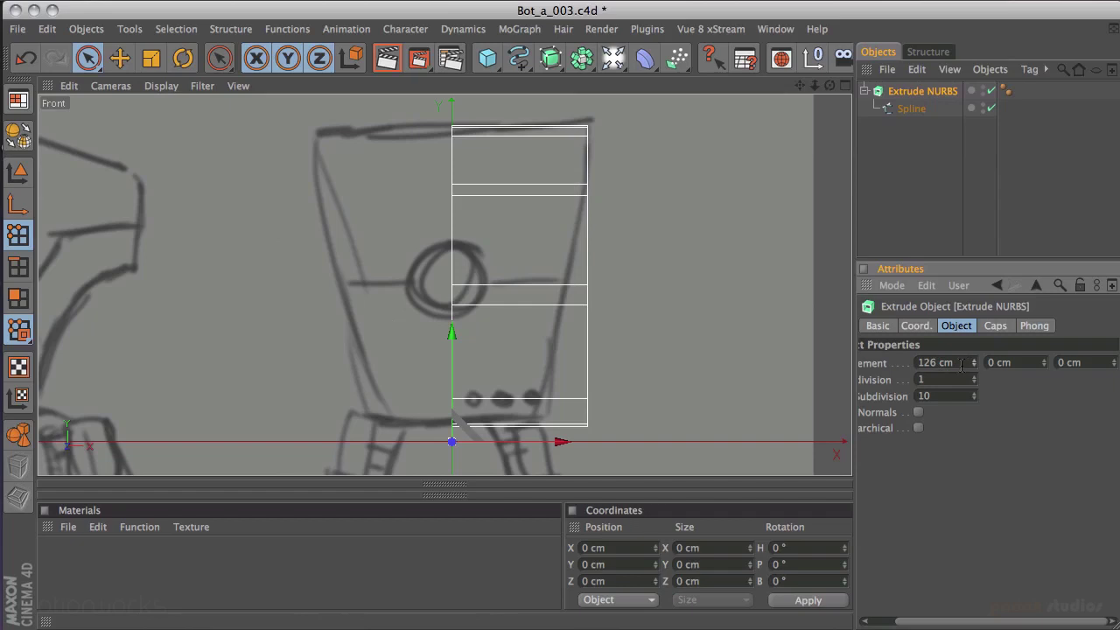
Double the Extrude NURBS's X movement to 252 cm for the full head width.
left_click_drag(953, 363, 874, 364)
left_click(951, 366)
key("Return")
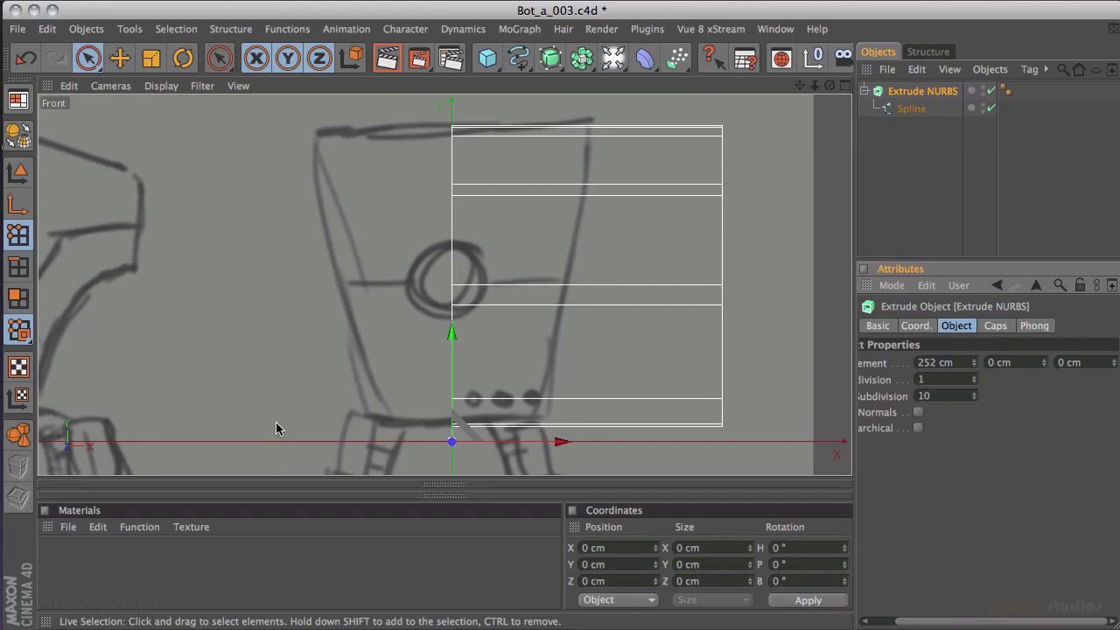
left_click(613, 549)
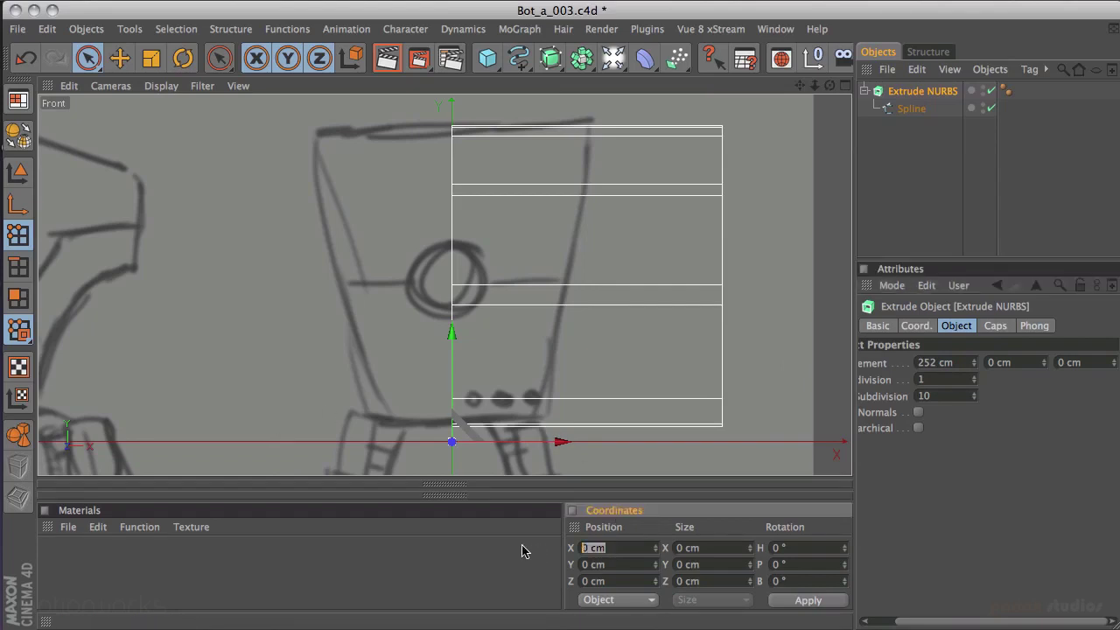
type("-126")
key("Escape")
Switch to the Model tool and set the Extrude NURBS's X position to -126 cm to centre the head.
left_click(18, 172)
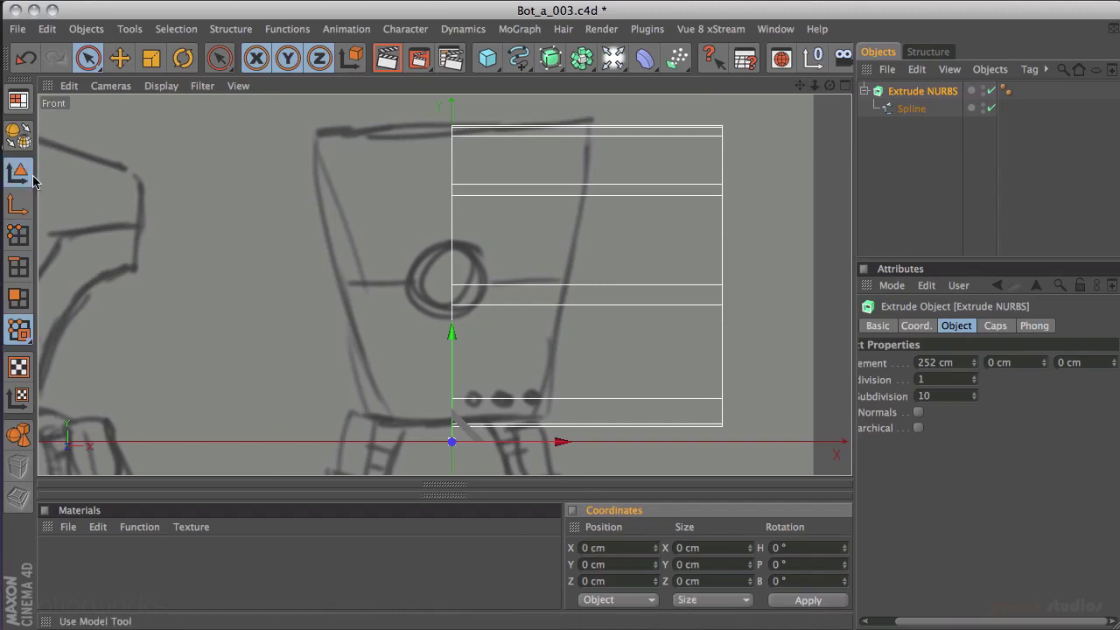
left_click(617, 549)
type("126")
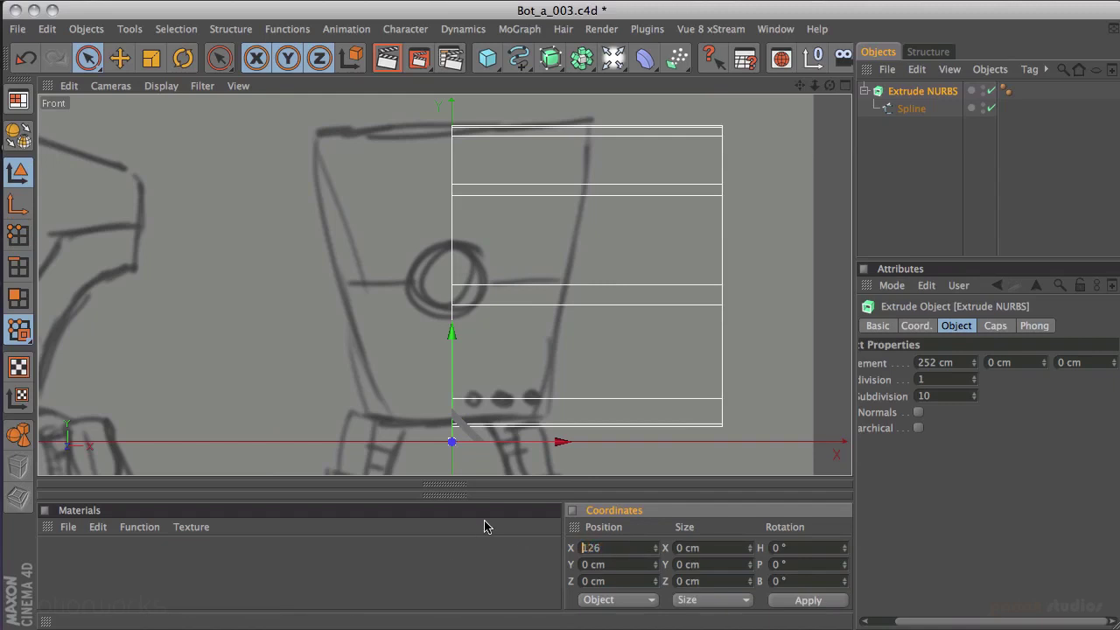
type("-")
key("Return")
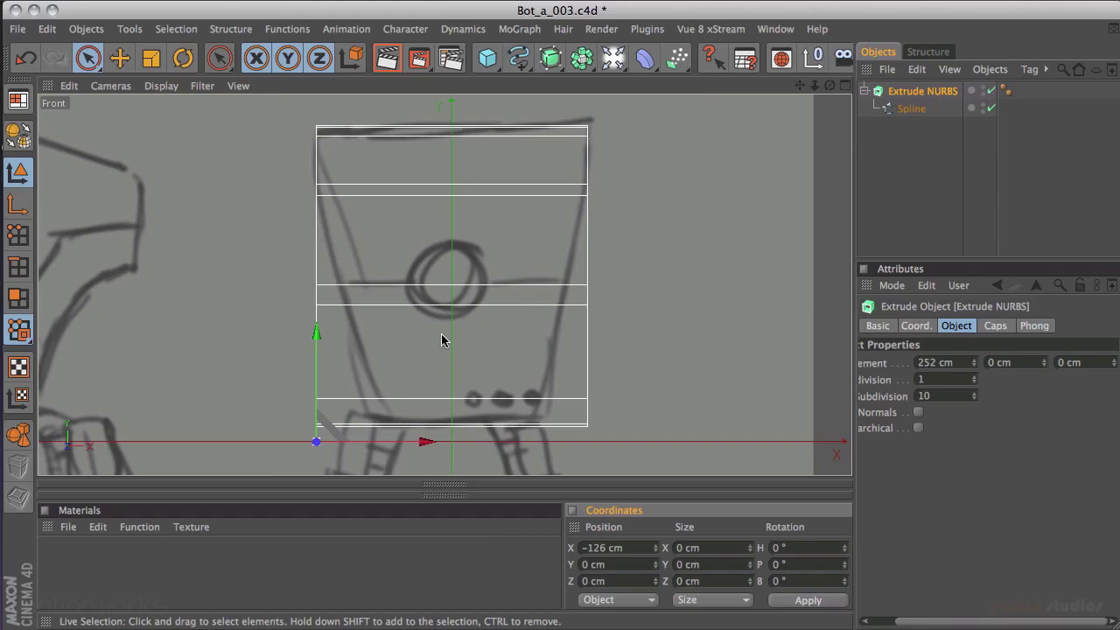
In the perspective view, set both the start and end caps of the Extrude NURBS to Fillet Cap.
middle_click(488, 307)
middle_click(372, 194)
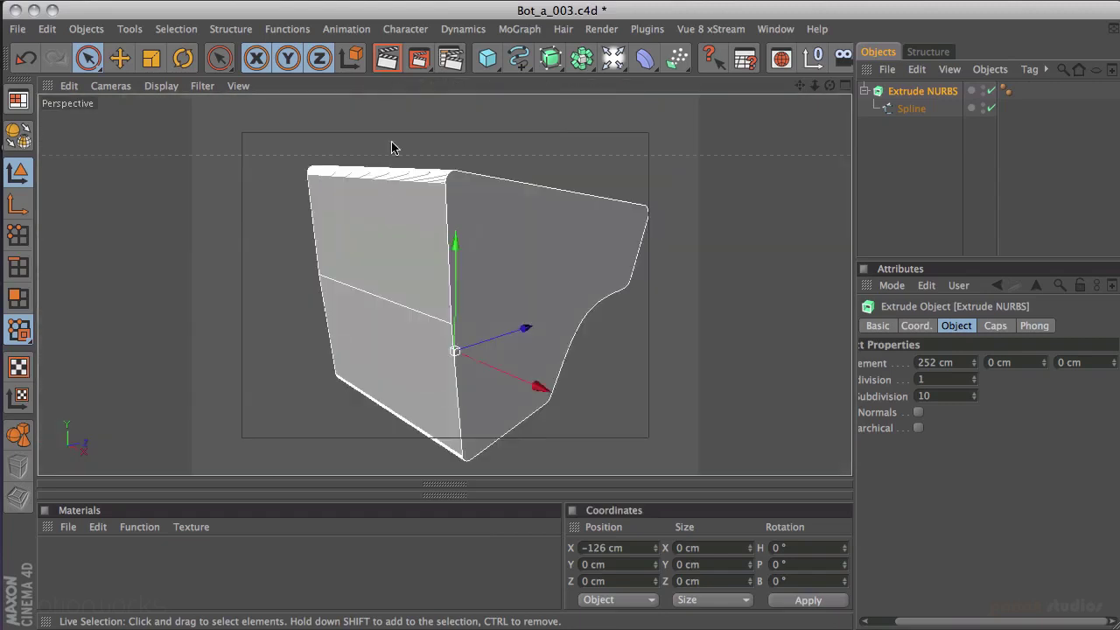
left_click_drag(667, 208, 691, 131, "alt")
left_click_drag(674, 225, 616, 244, "alt")
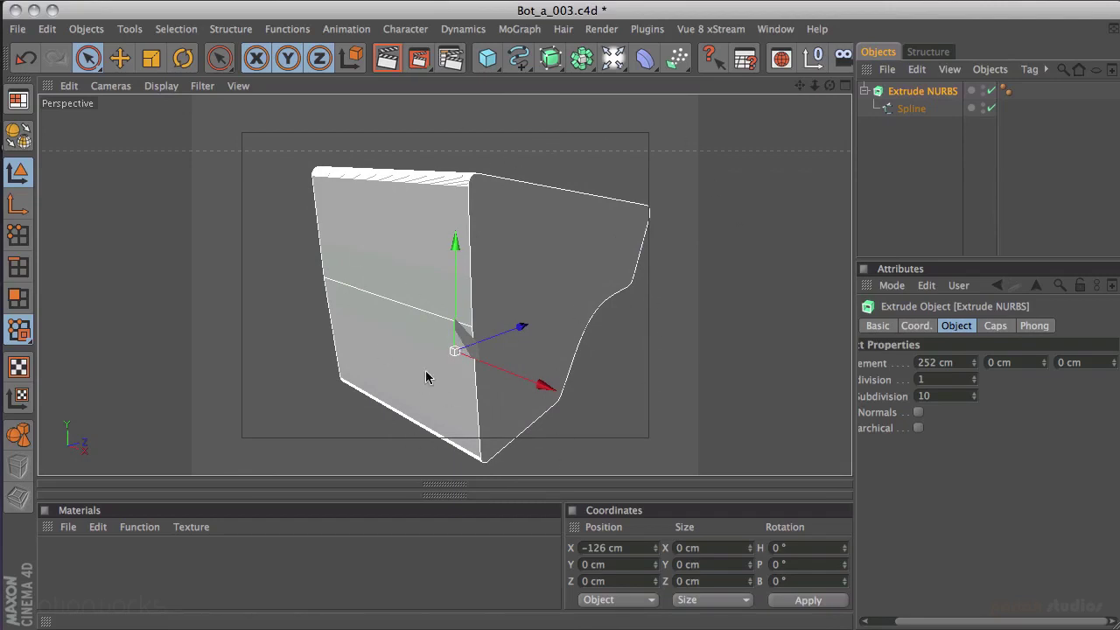
left_click(996, 326)
left_click(989, 363)
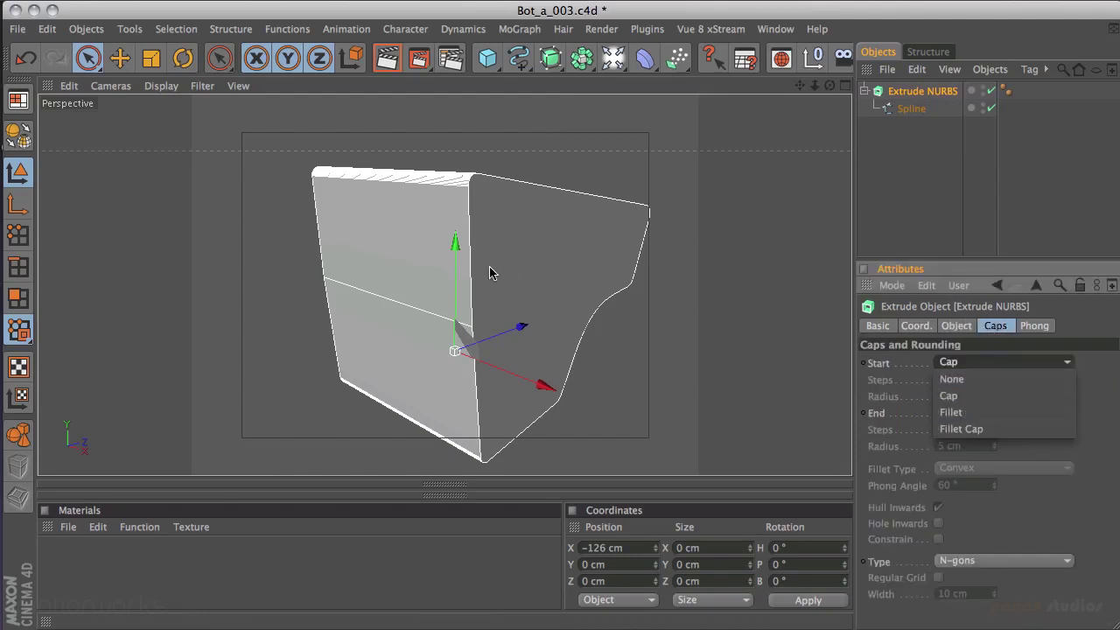
left_click(987, 428)
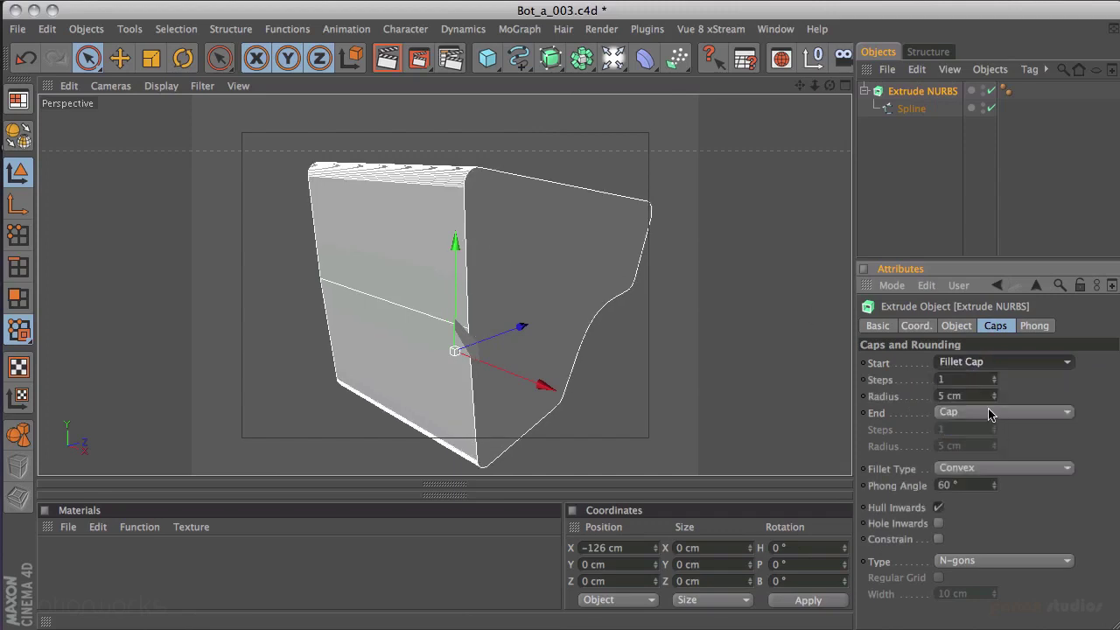
left_click(989, 412)
left_click(987, 479)
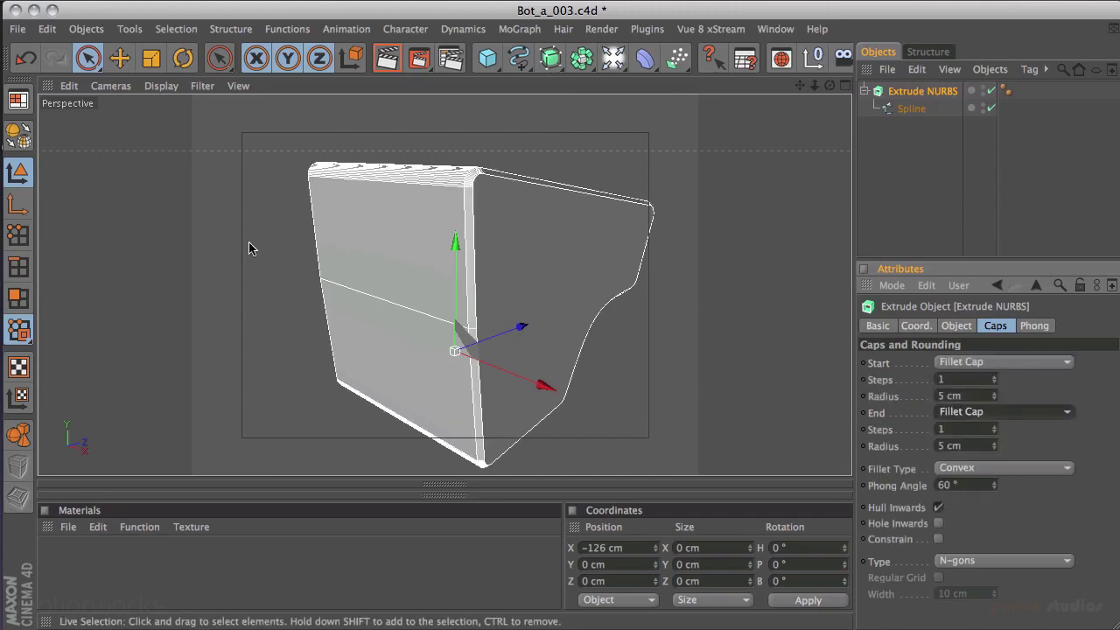
Set the end cap's fillet steps to 4, checking the rounding at the head's upper back corner.
left_click_drag(685, 200, 787, 184, "alt")
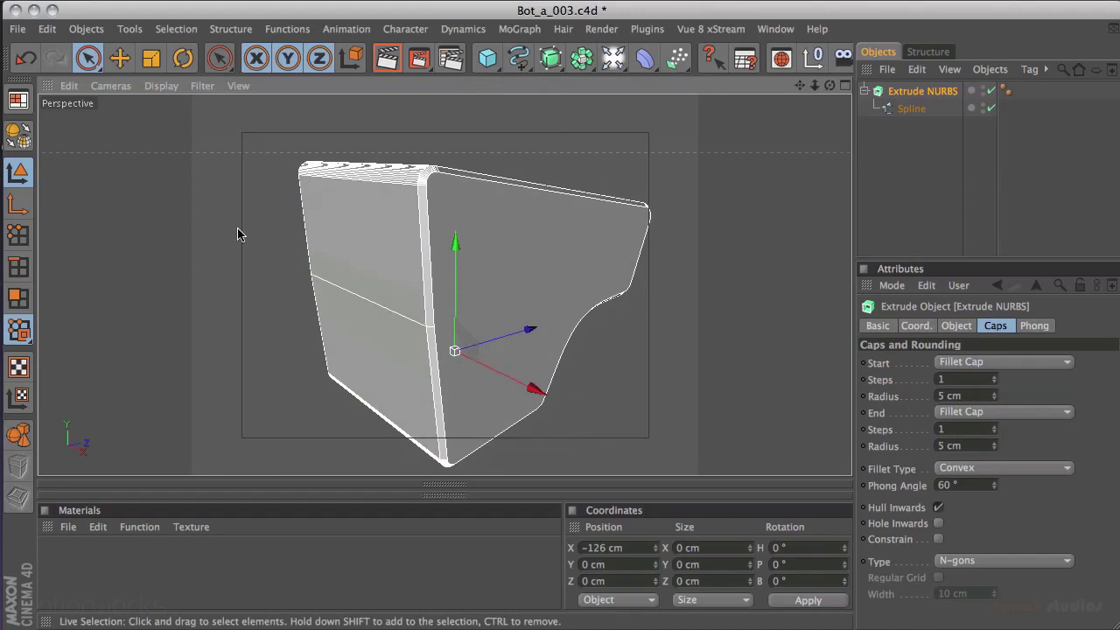
right_click_drag(260, 218, 709, 118, "alt")
left_click_drag(710, 117, 674, 197, "alt")
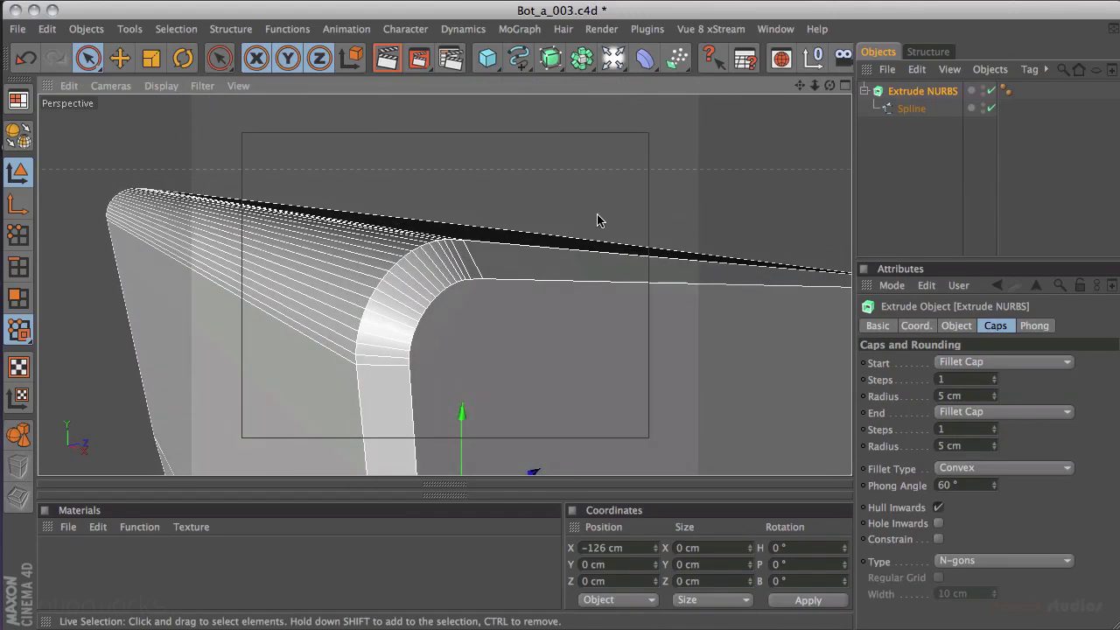
left_click_drag(597, 217, 595, 208, "alt")
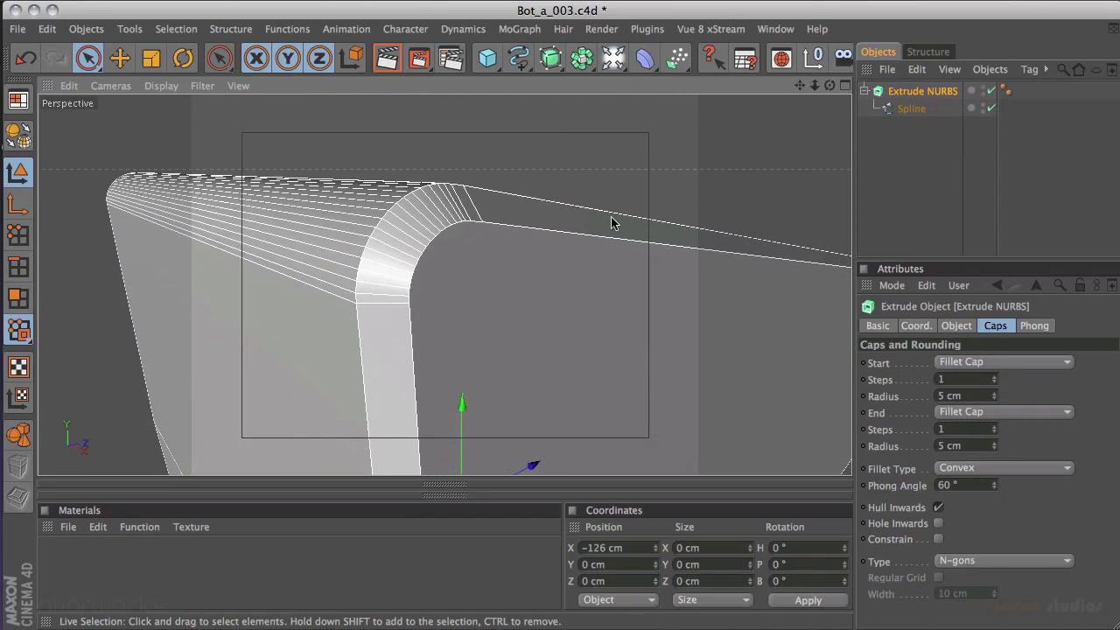
left_click(995, 376)
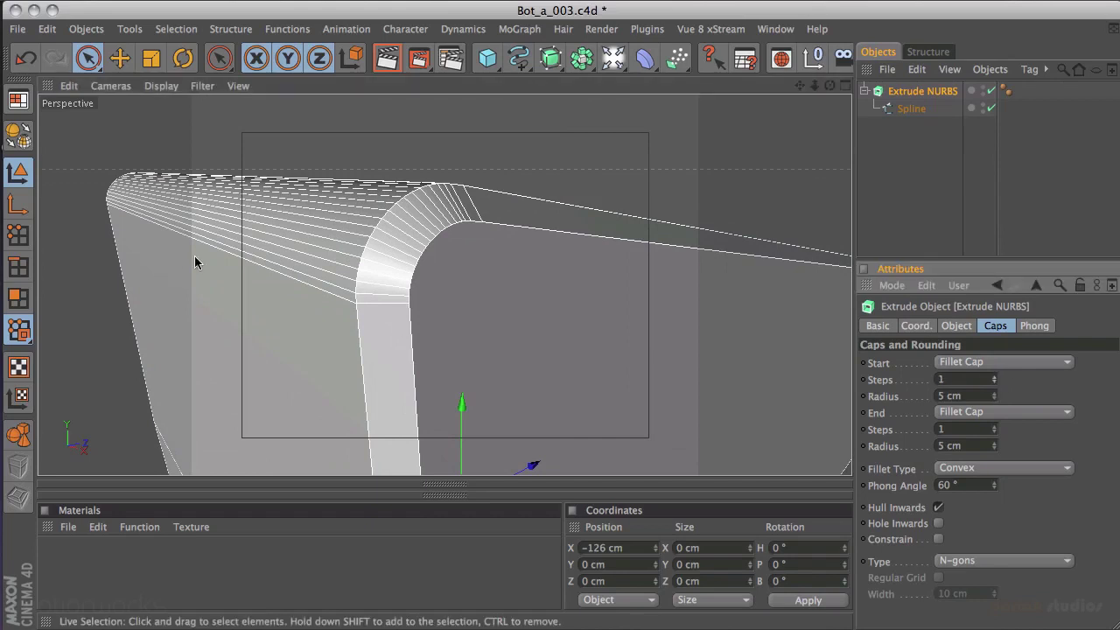
left_click(995, 427)
left_click(994, 426)
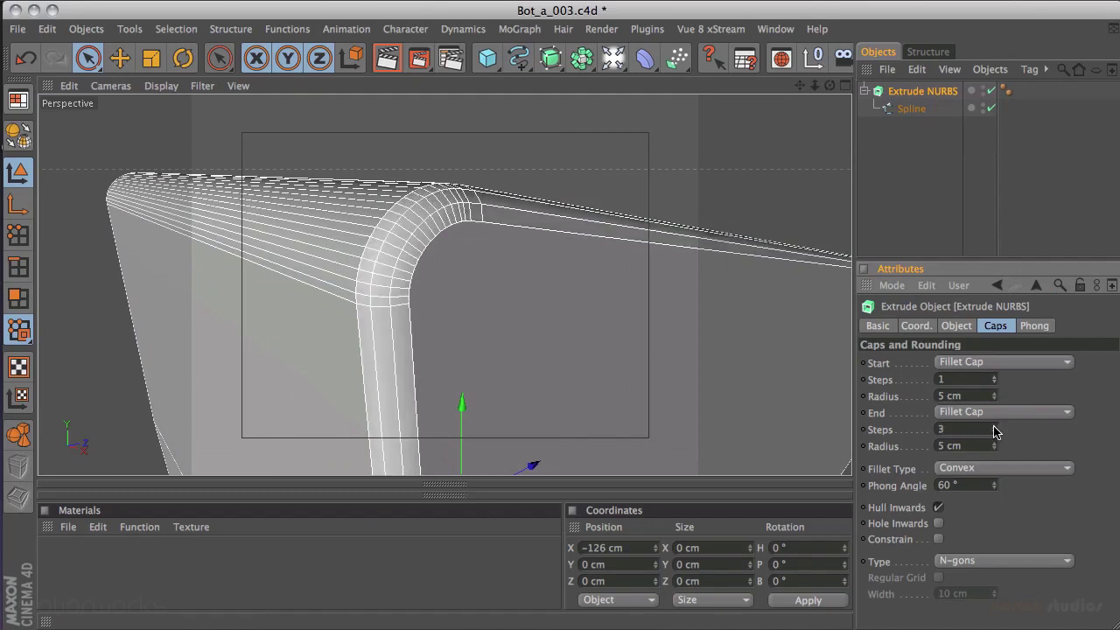
left_click(995, 426)
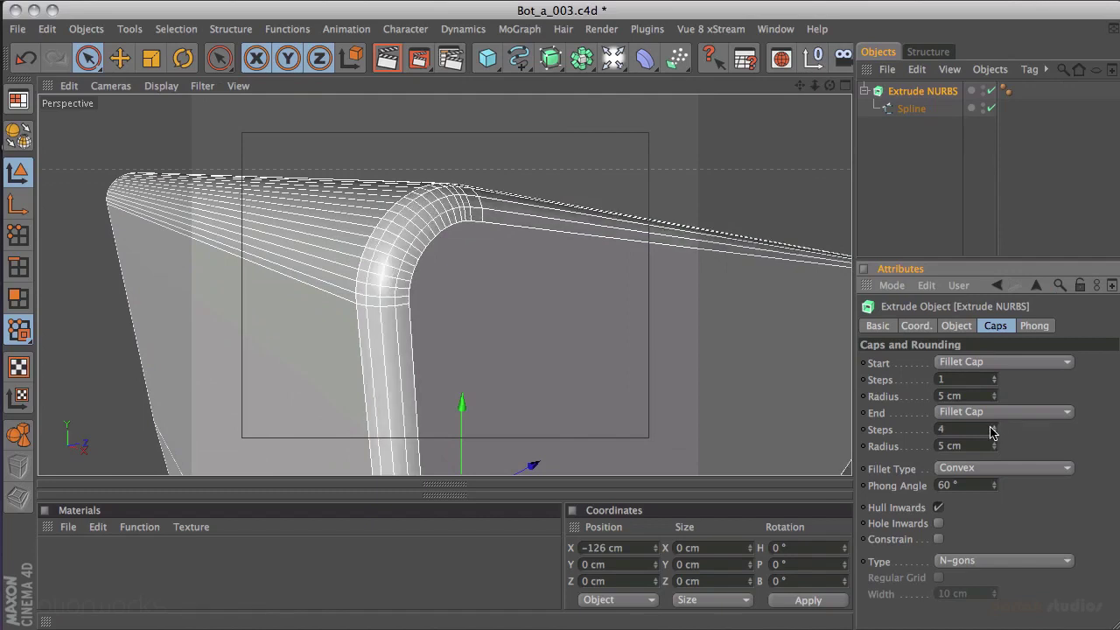
left_click(994, 426)
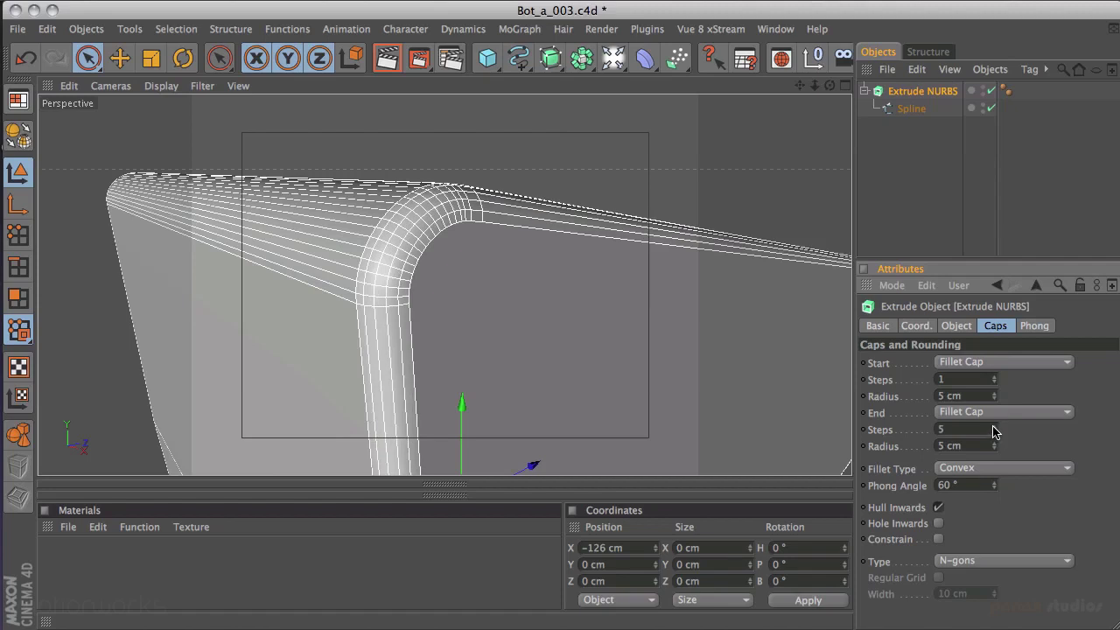
left_click(995, 434)
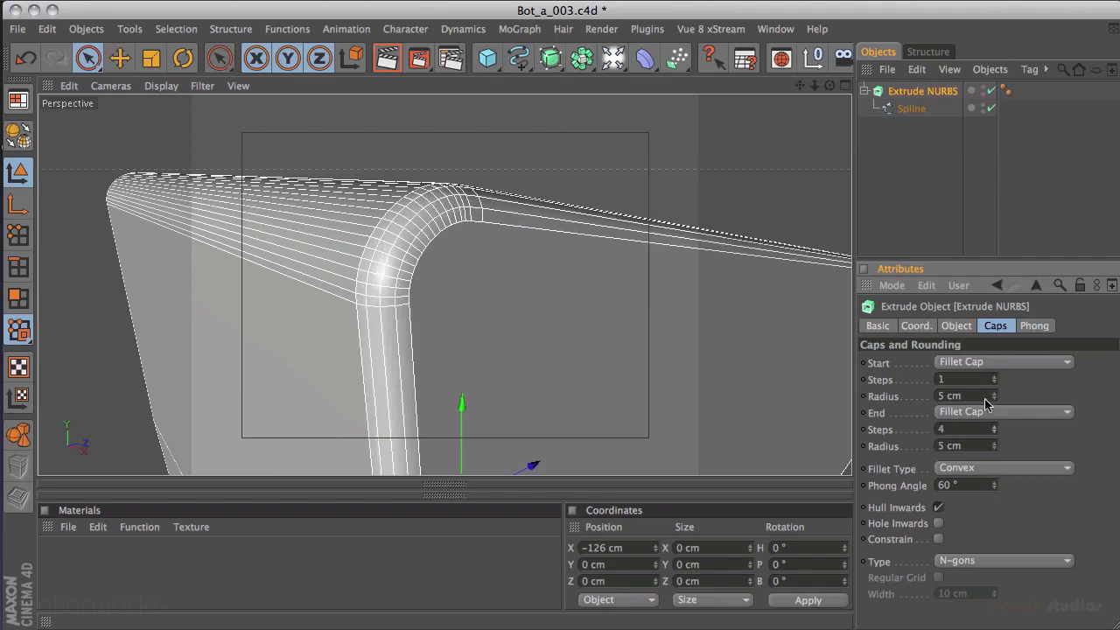
Set the fillet radius of both caps to 7 cm and the start cap's steps to 4.
left_click_drag(655, 210, 452, 253, "alt")
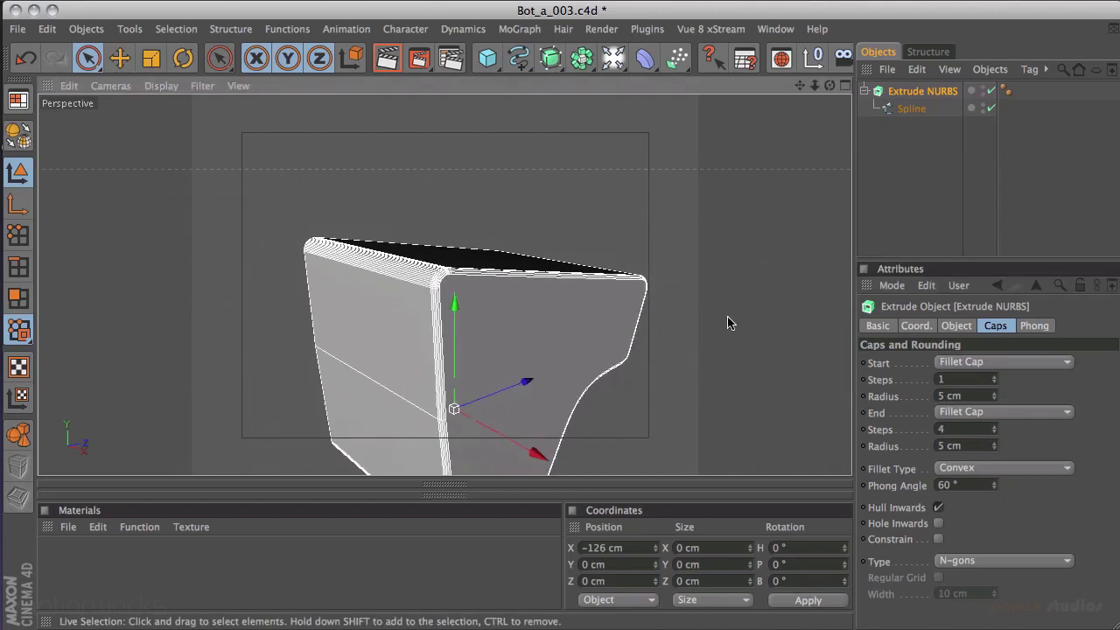
left_click(995, 443)
left_click(995, 443)
left_click(995, 393)
left_click(995, 393)
double_click(942, 379)
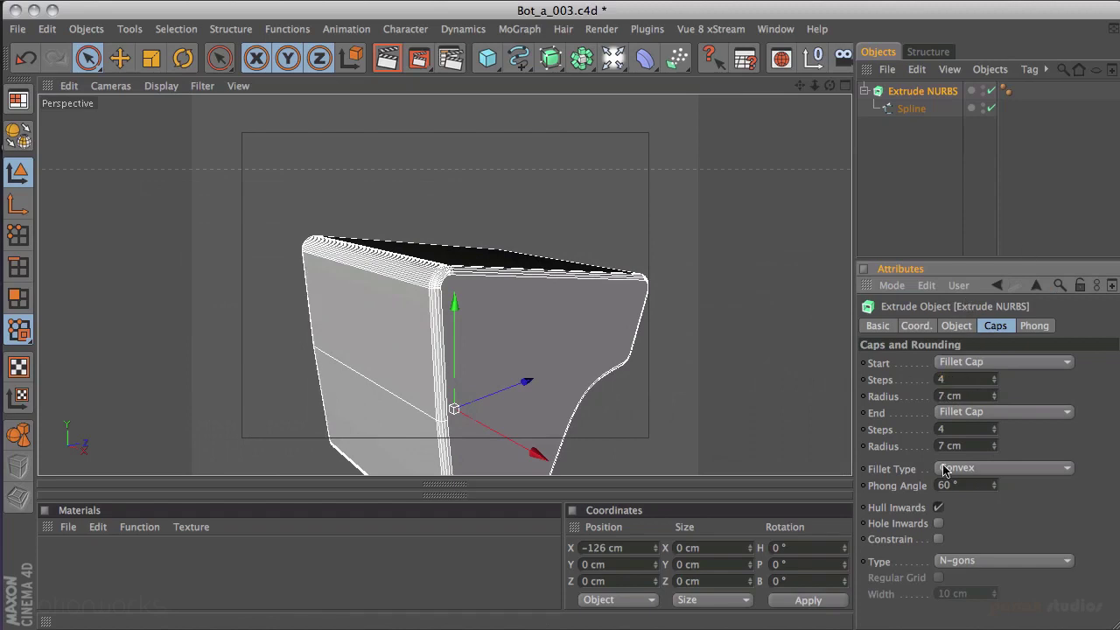
Try the Linear and Concave fillet types on the caps in a close-up of the head's rounded corner.
scroll(380, 312, "up", 10)
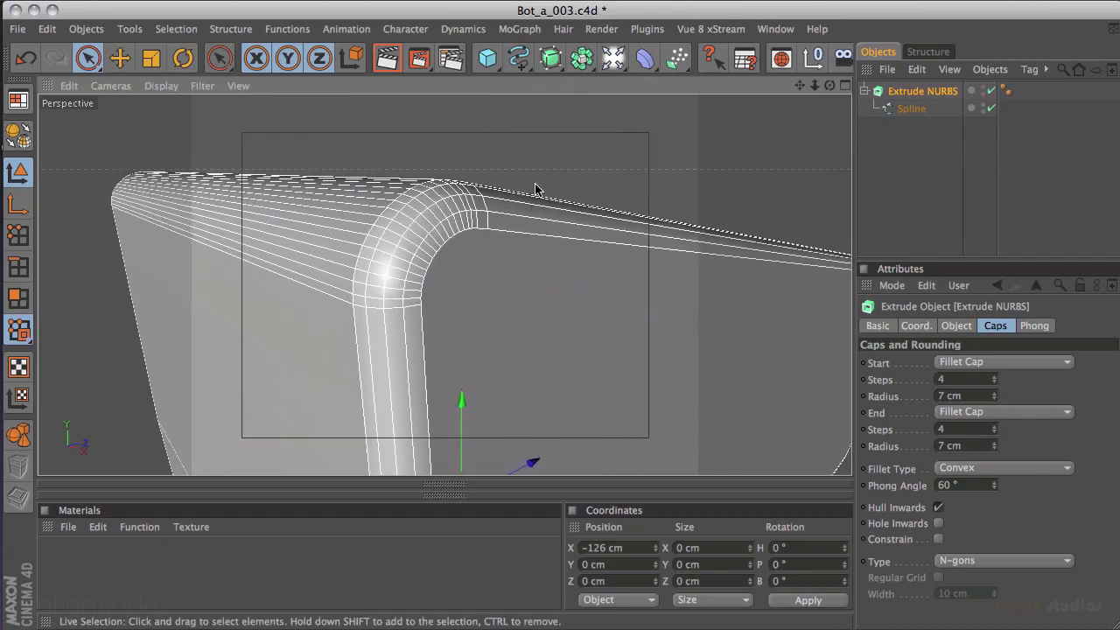
left_click_drag(613, 172, 665, 201, "alt")
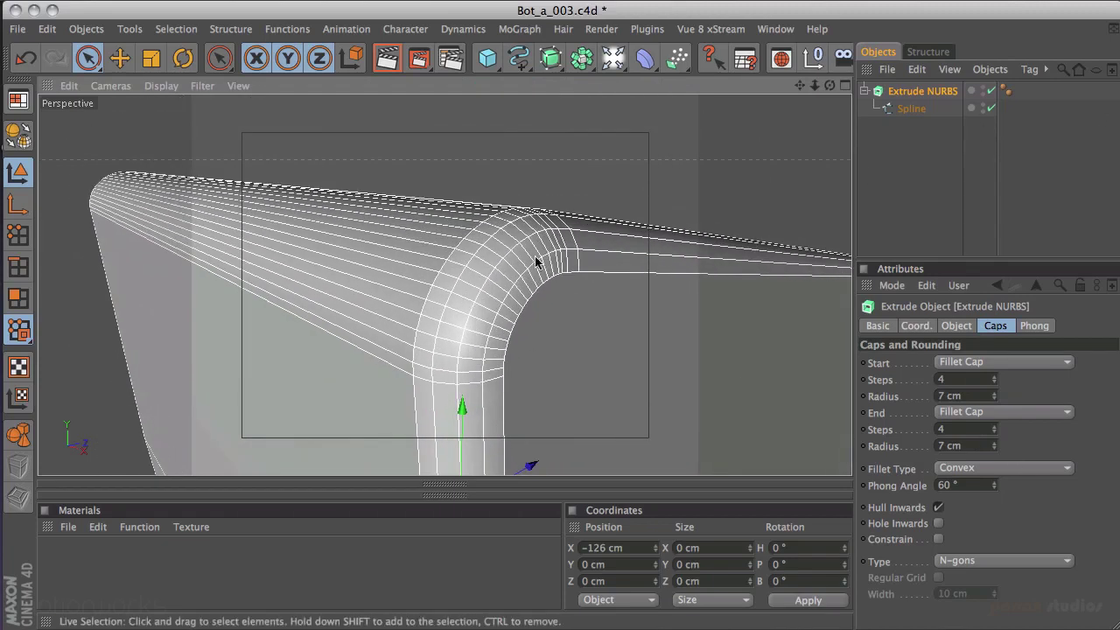
left_click(1032, 473)
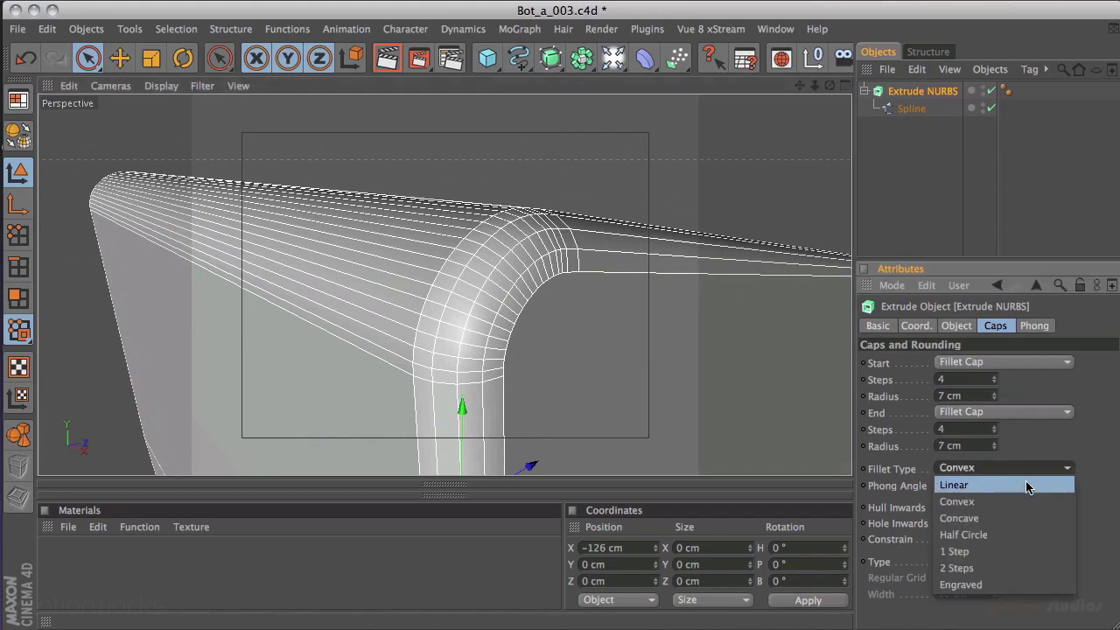
left_click(1030, 485)
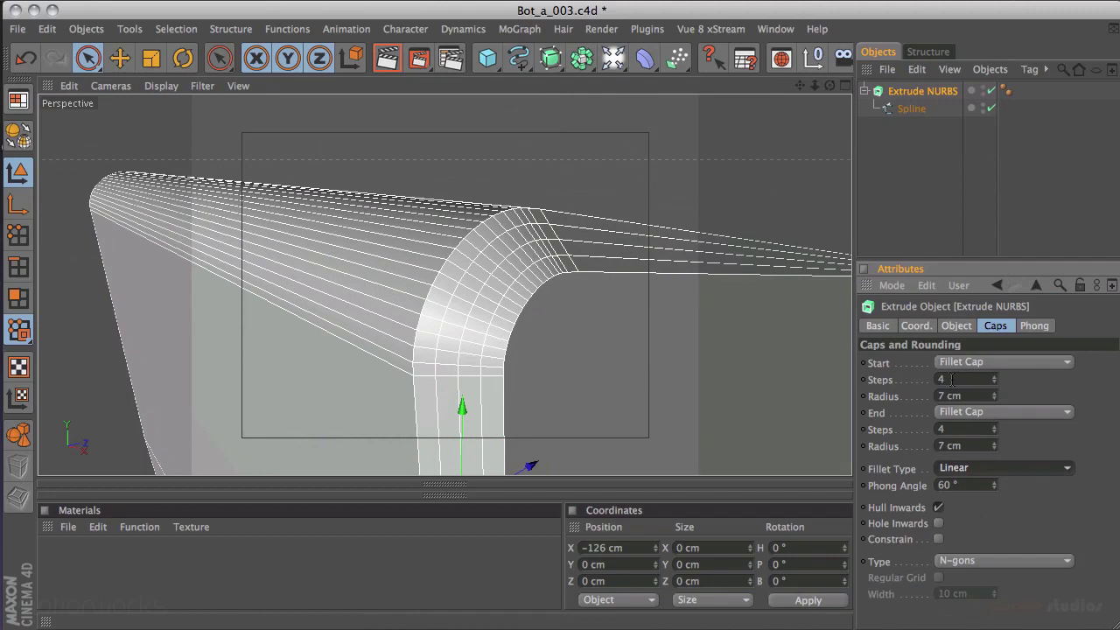
left_click(1020, 468)
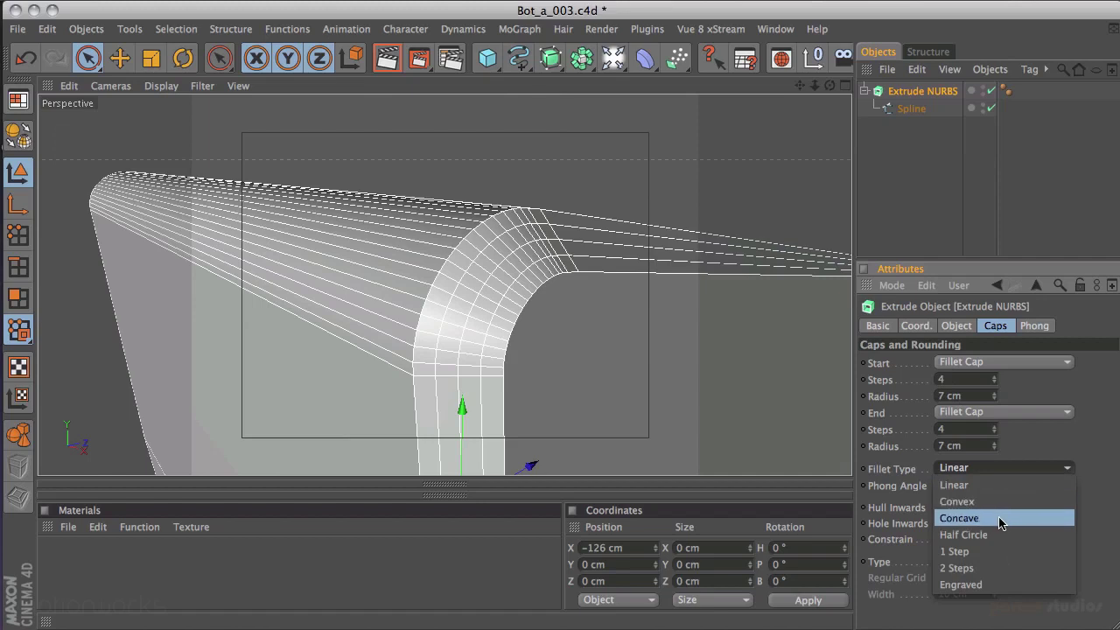
left_click(1001, 518)
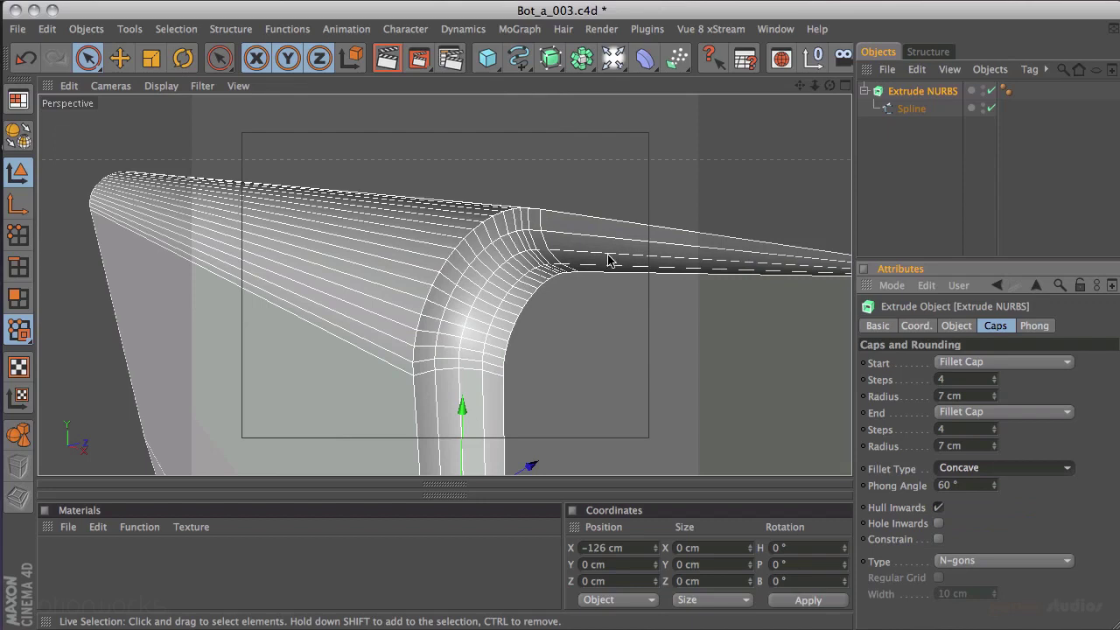
Try the Half Circle and 1 Step fillet types, inspecting the edge profile of each up close.
left_click(1025, 471)
left_click(1008, 536)
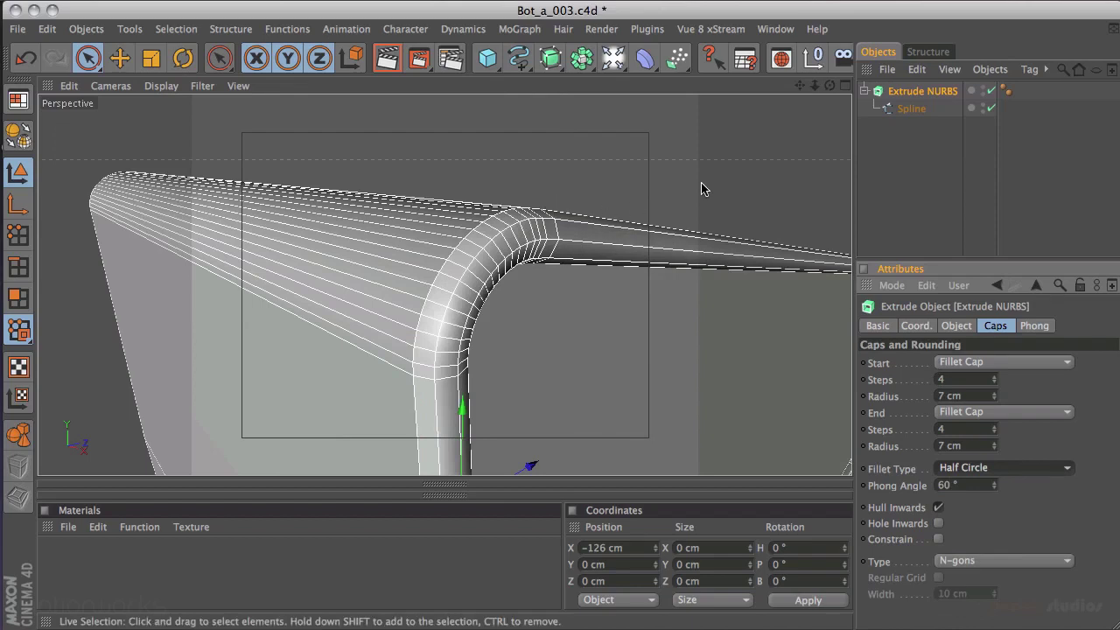
left_click_drag(705, 187, 325, 300, "alt")
right_click_drag(325, 300, 807, 118, "alt")
left_click(1026, 469)
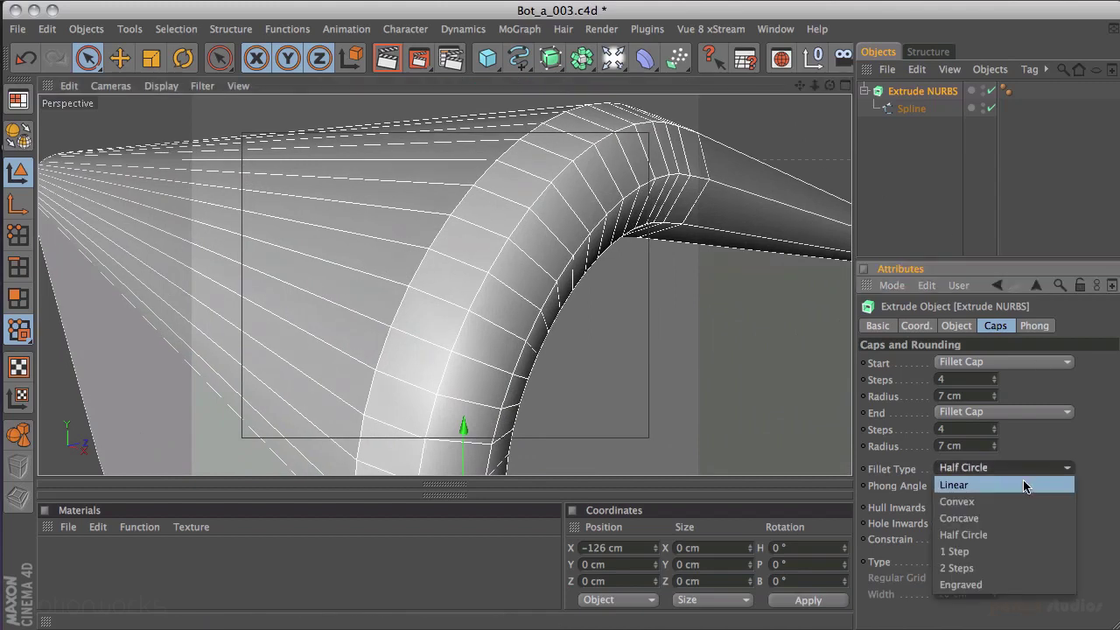
left_click(1008, 553)
left_click_drag(525, 280, 560, 247, "alt")
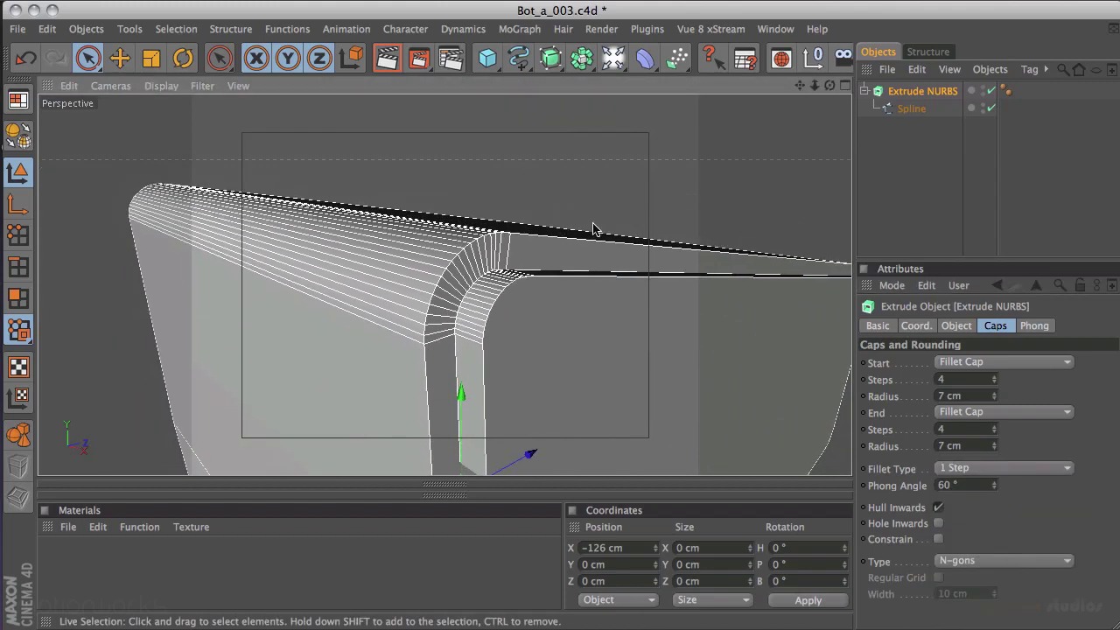
Try the 2 Steps fillet type, and switch the fillet type to Engraved.
left_click(1034, 471)
left_click(1020, 569)
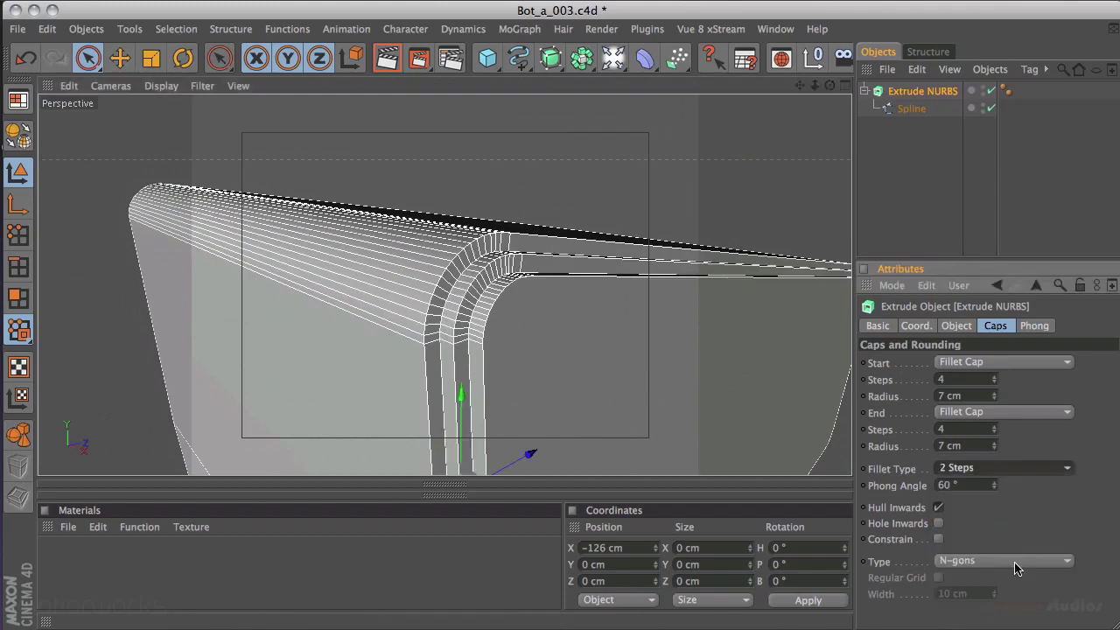
left_click(1031, 470)
left_click(1011, 583)
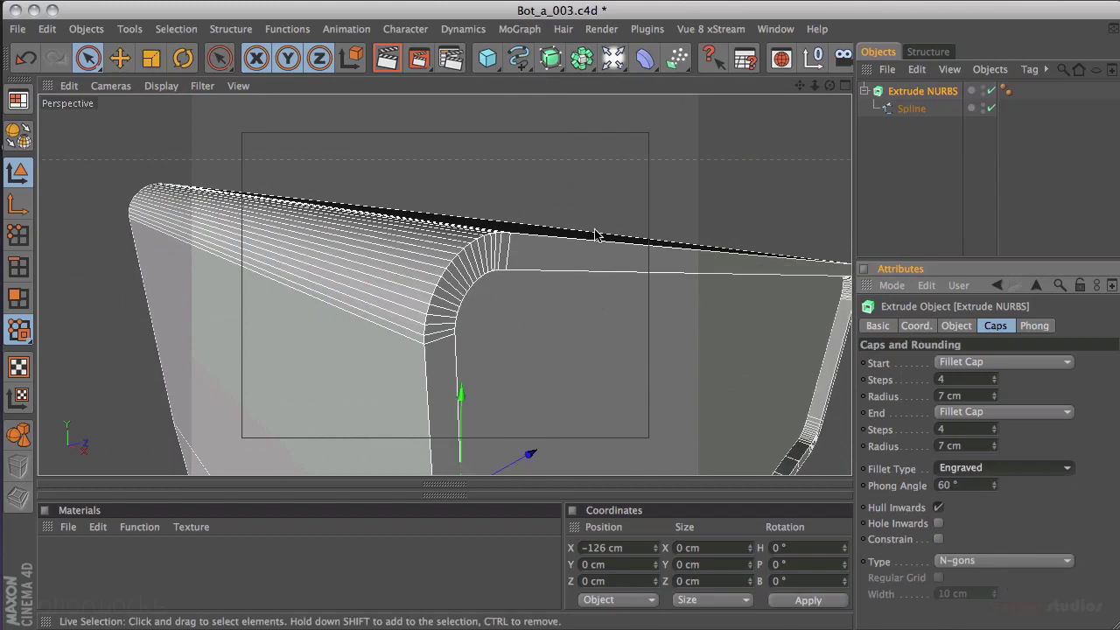
Inspect the engraved edge profile up close, and set the caps' fillet type to Convex.
right_click_drag(624, 248, 492, 267, "alt")
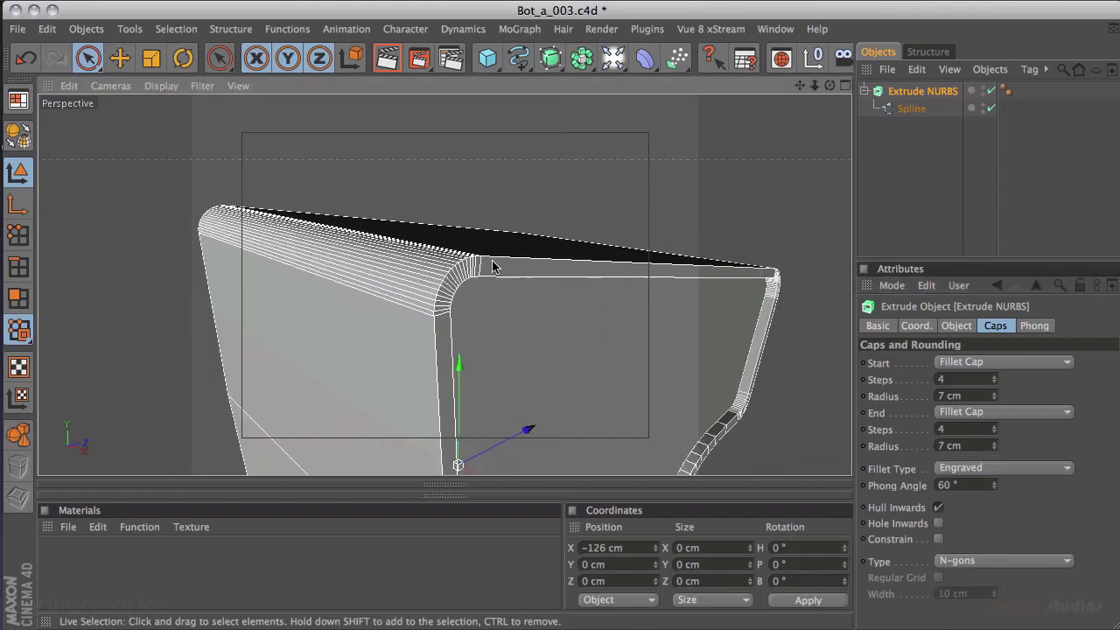
left_click_drag(493, 267, 613, 200, "alt")
left_click(1024, 468)
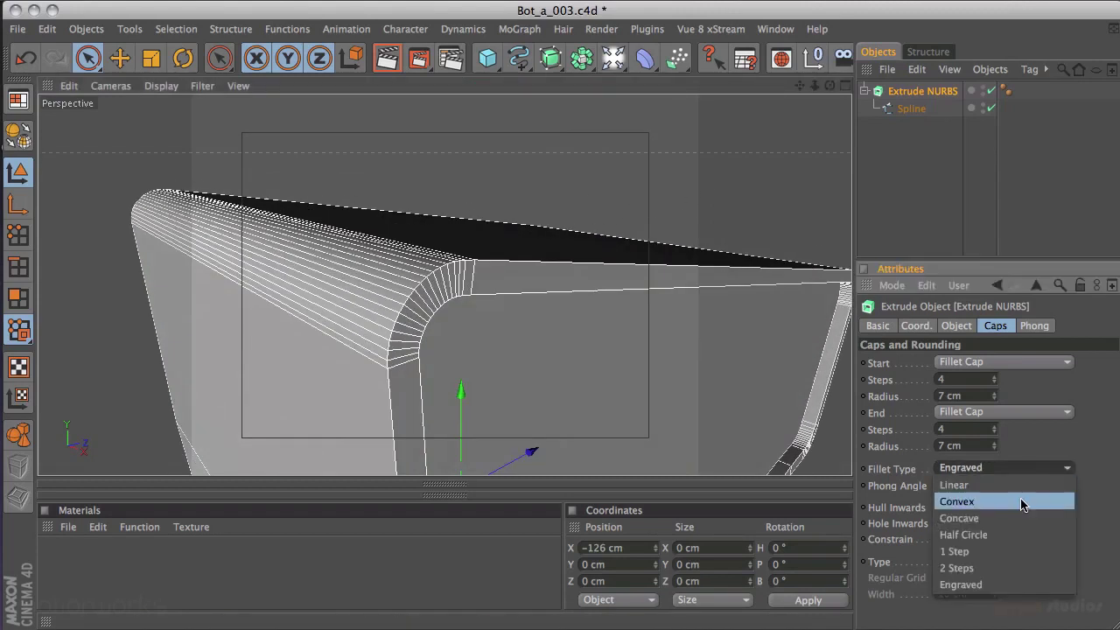
left_click(1021, 501)
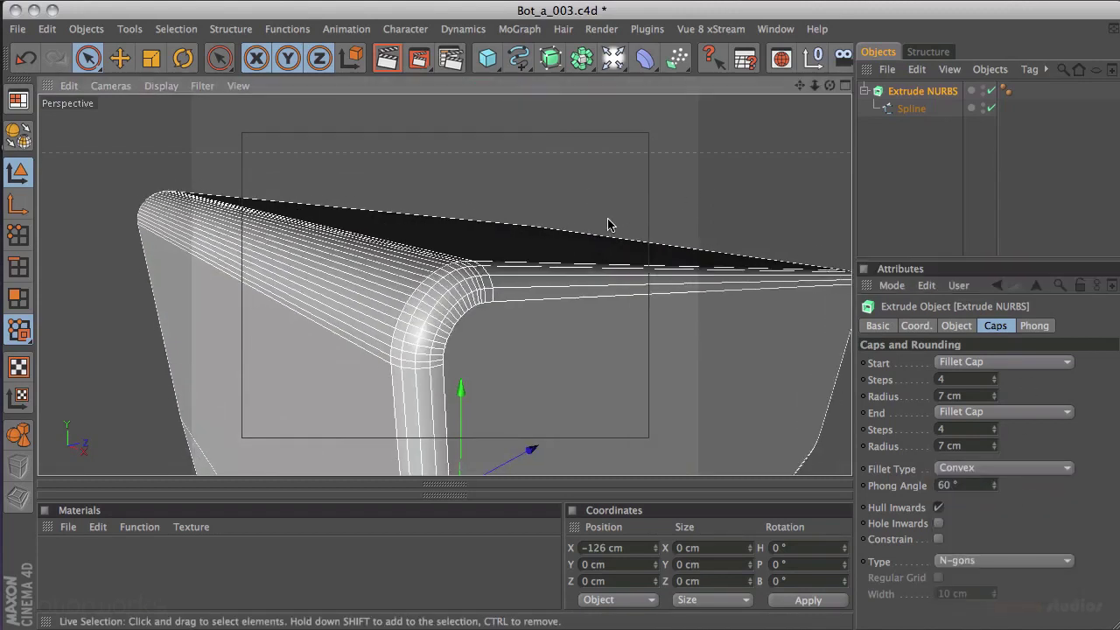
left_click_drag(573, 233, 390, 190, "alt")
left_click_drag(592, 155, 561, 149, "alt")
left_click_drag(486, 170, 565, 154, "alt")
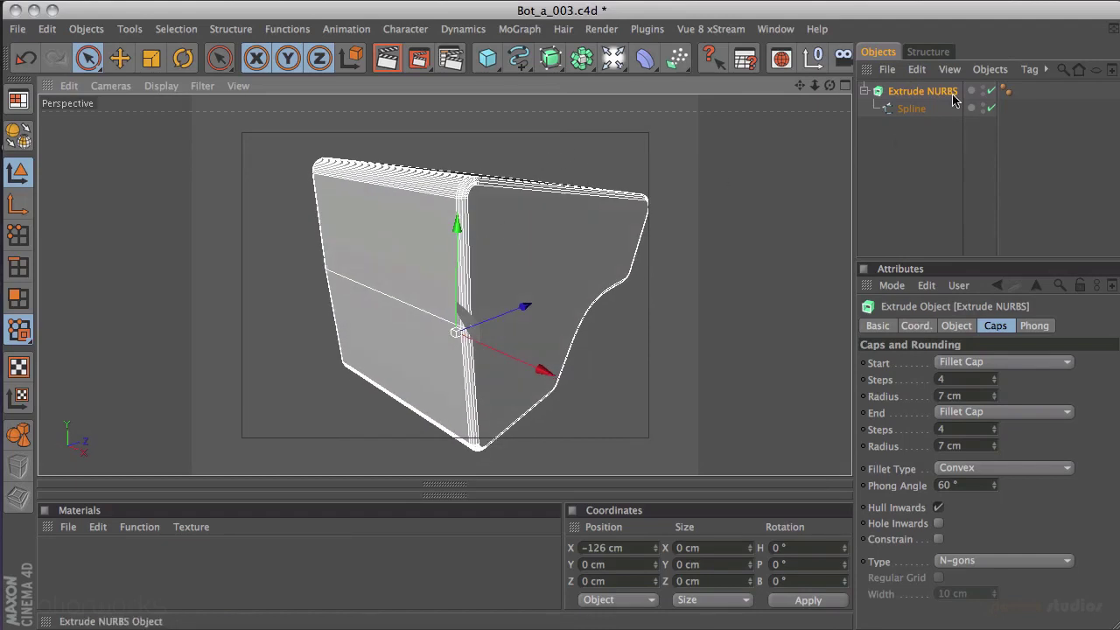
Set the Extrude NURBS subdivision to 5 and its iso subdivision to 2.
left_click(957, 323)
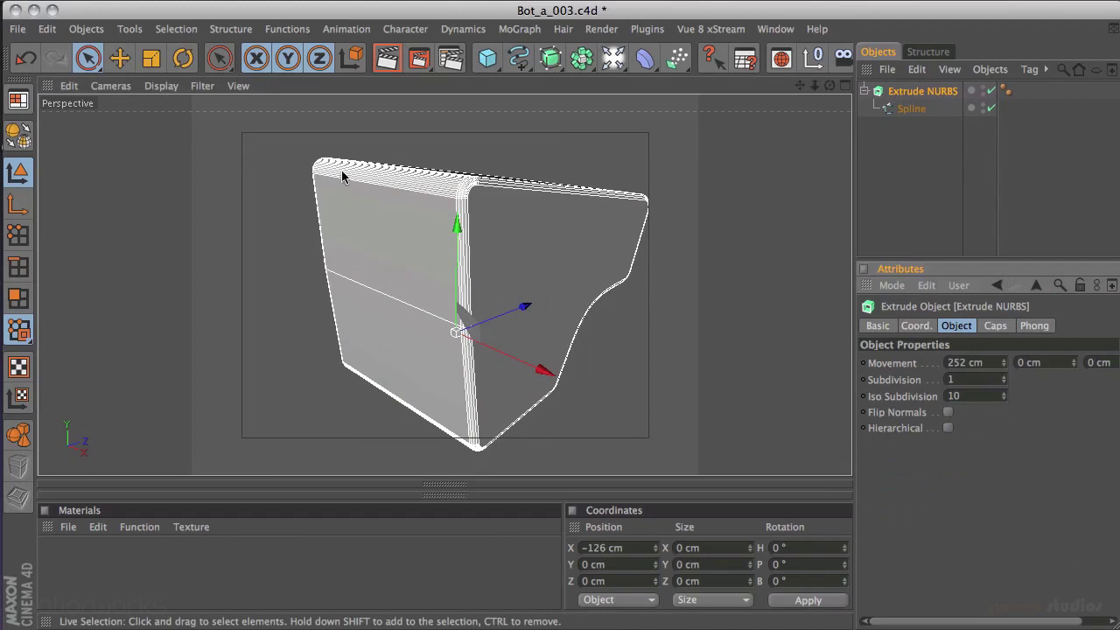
left_click(1004, 376)
left_click(1004, 377)
left_click(1004, 376)
left_click(1005, 376)
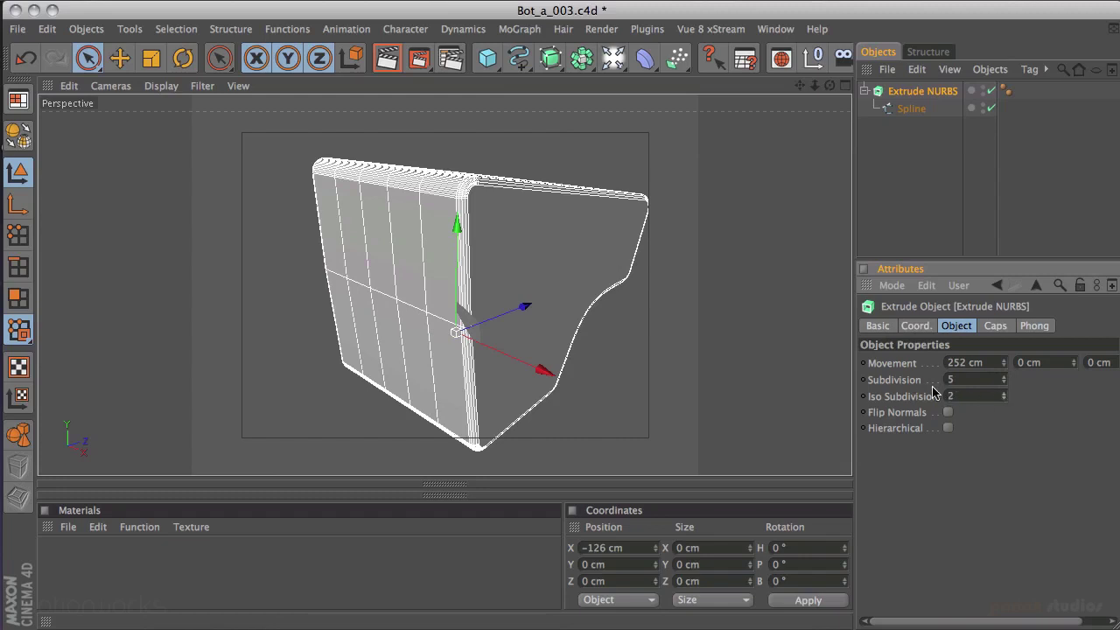
Make the Extrude NURBS object editable and switch to polygon editing mode.
left_click(906, 94)
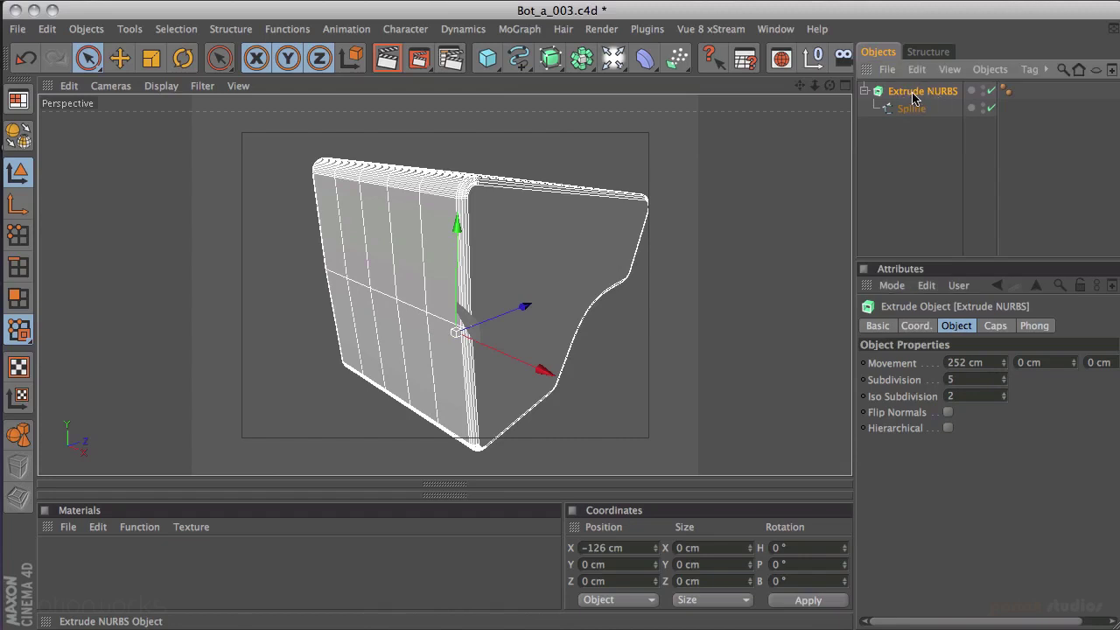
key("c")
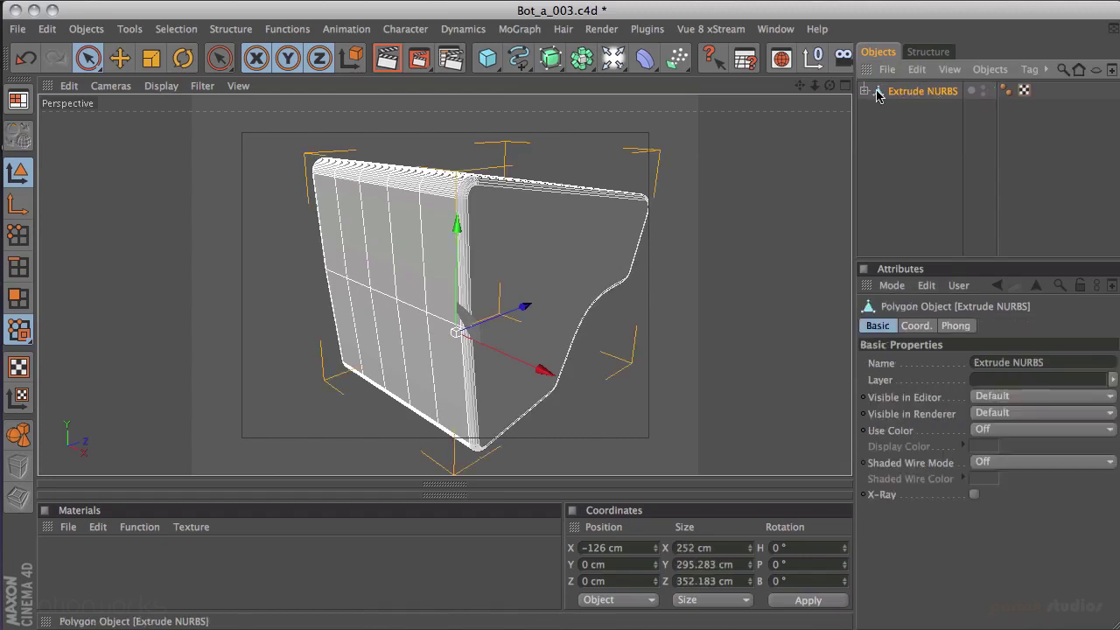
left_click(19, 297)
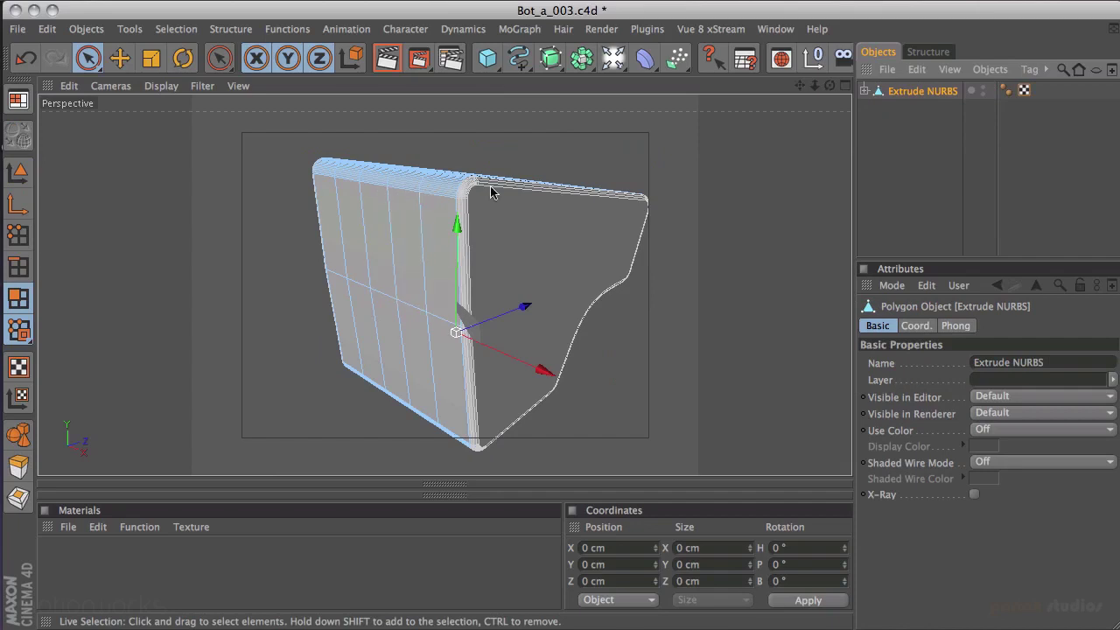
Unfold the converted object's hierarchy and examine the separate Cap 2 and Rounding 2 parts.
left_click_drag(575, 242, 679, 151, "alt")
left_click(864, 91)
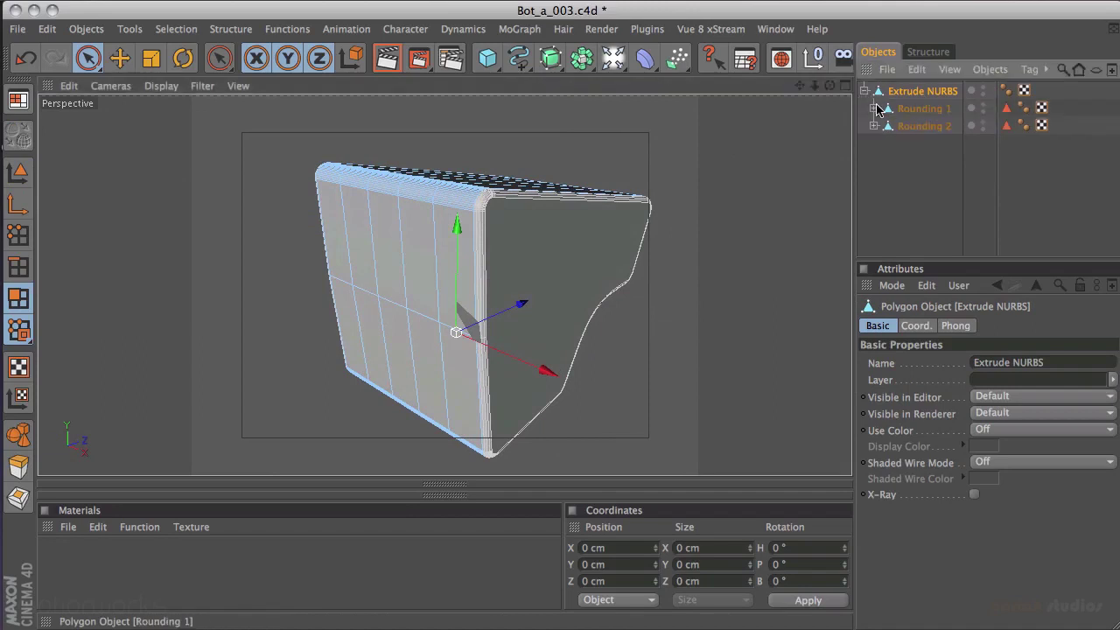
left_click(875, 126)
left_click(873, 110)
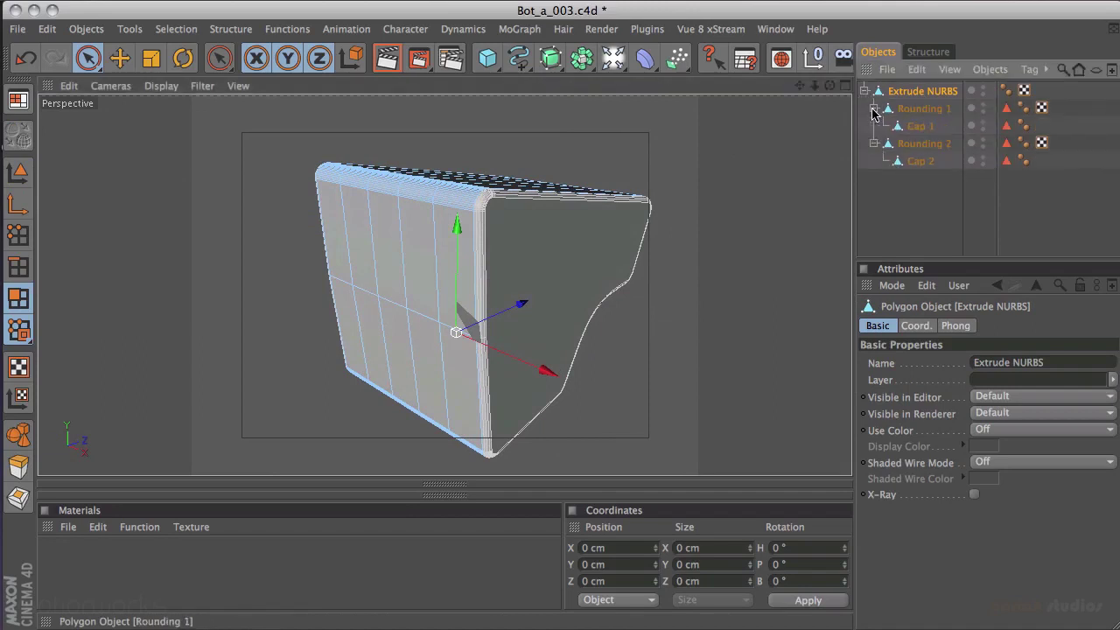
left_click(920, 161)
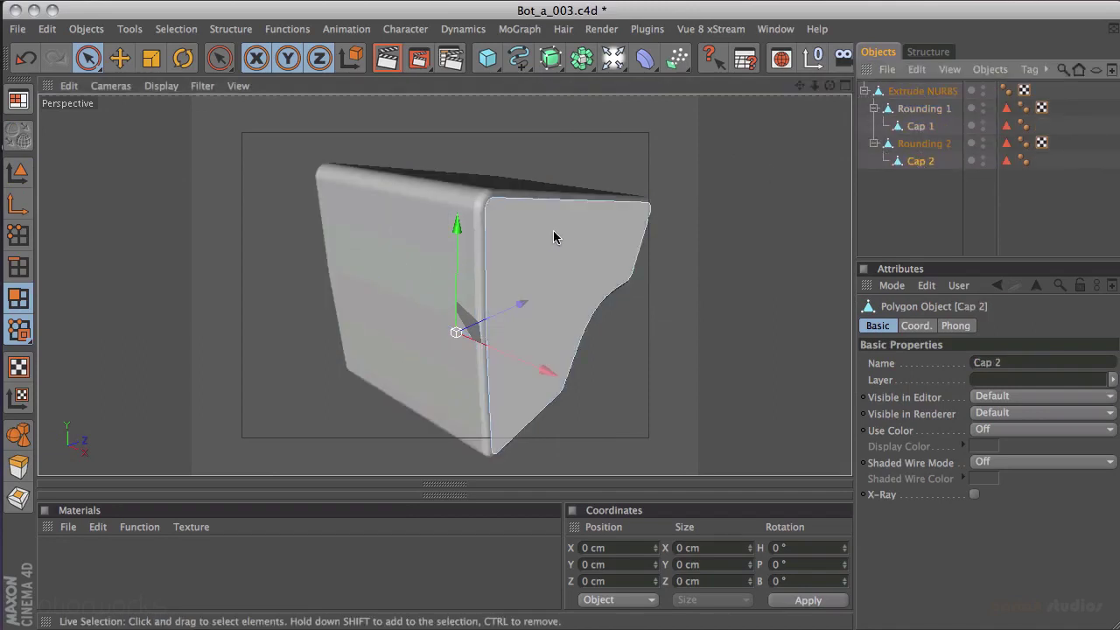
left_click(919, 146)
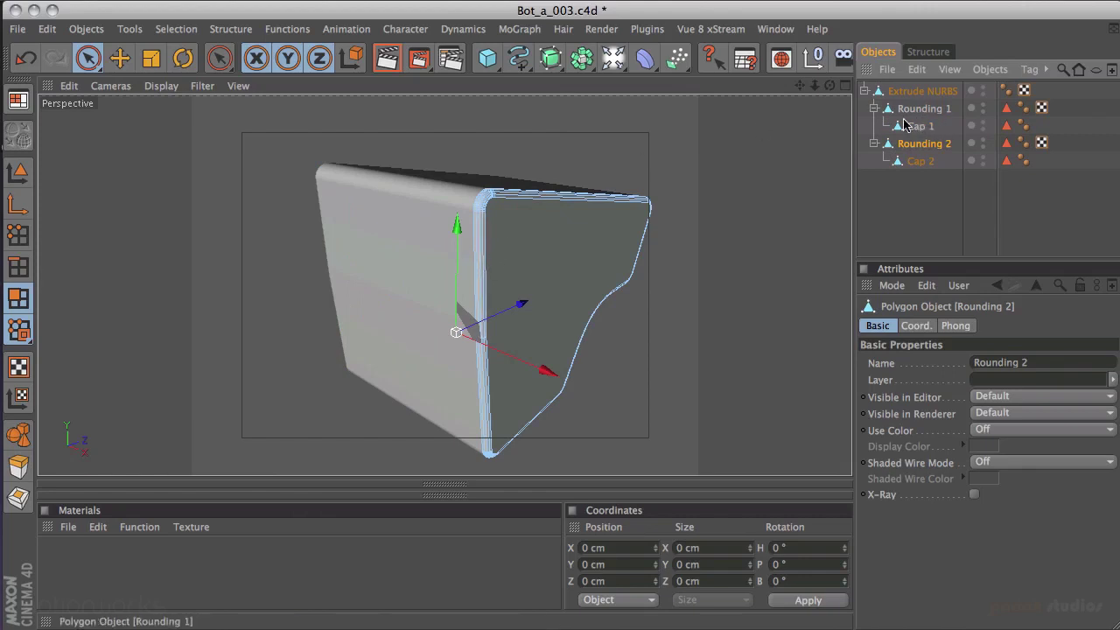
Merge the Extrude NURBS body, both roundings and both caps into one polygon object with Connect+Delete.
left_click_drag(926, 182, 929, 93)
right_click(921, 97)
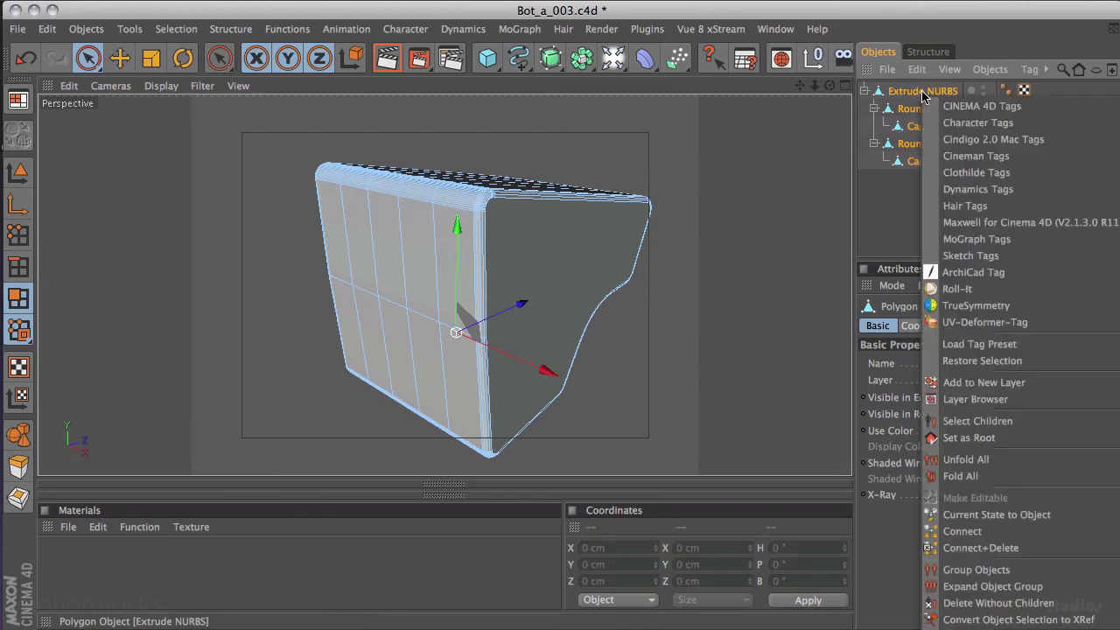
left_click(980, 547)
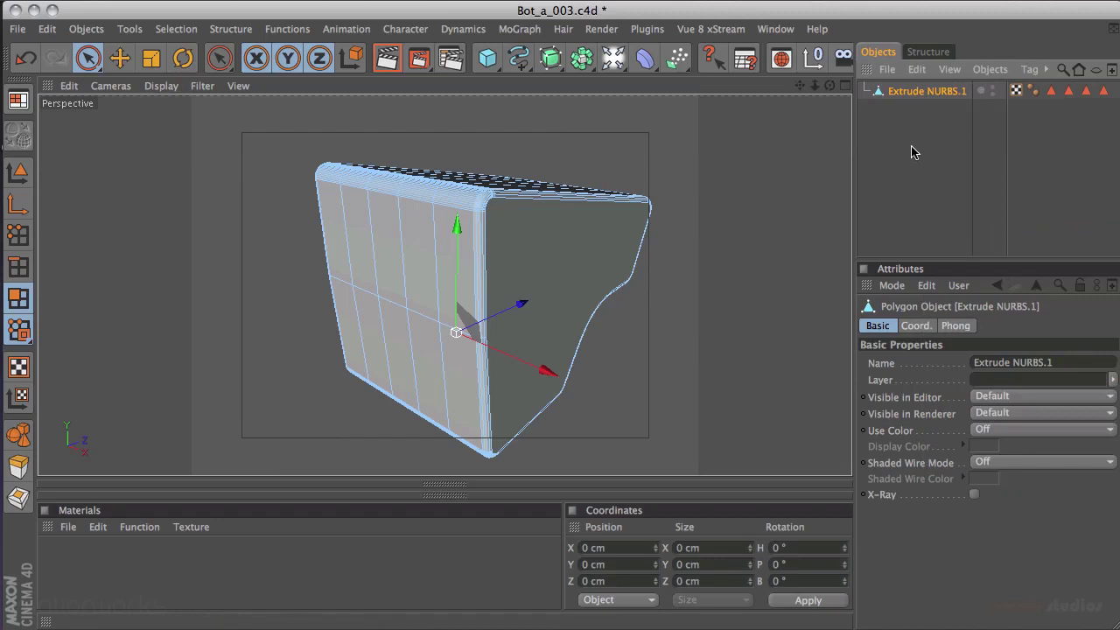
Delete the four polygon selection tags from the merged object.
left_click_drag(706, 136, 702, 177, "alt")
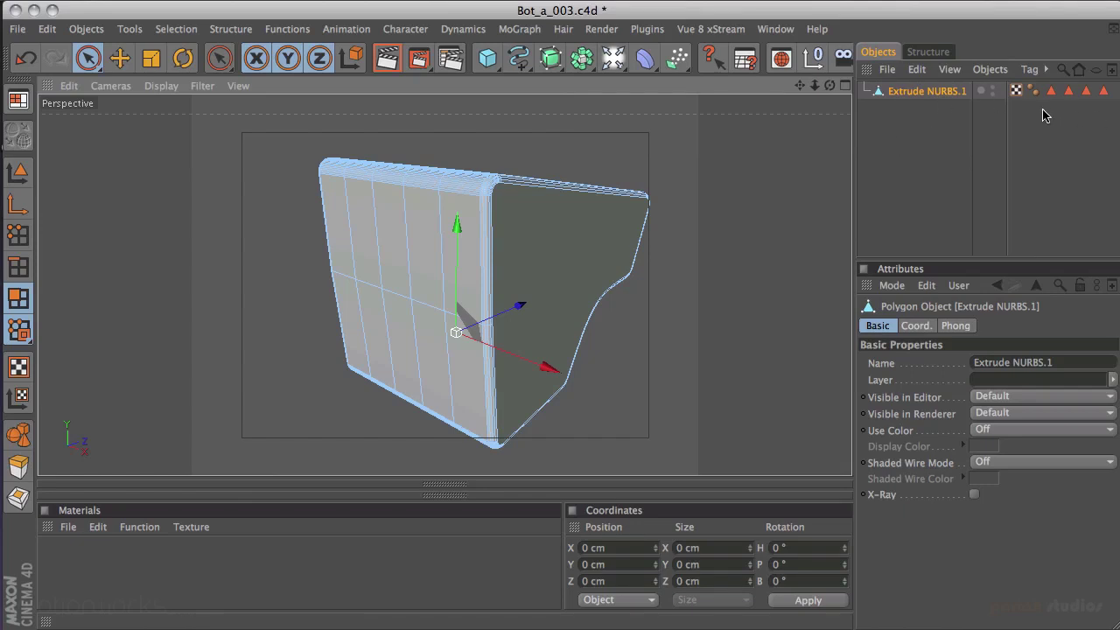
left_click_drag(1048, 107, 1103, 90)
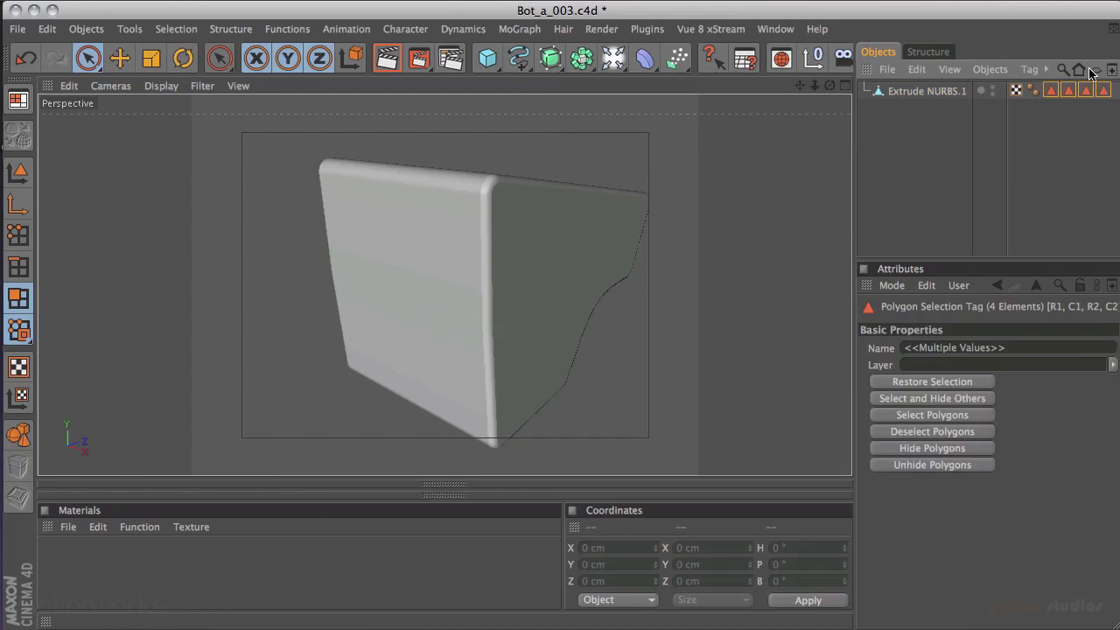
key("Delete")
Rename the merged object as Head_base and save the scene incrementally as Bot_a_004.c4d.
double_click(941, 91)
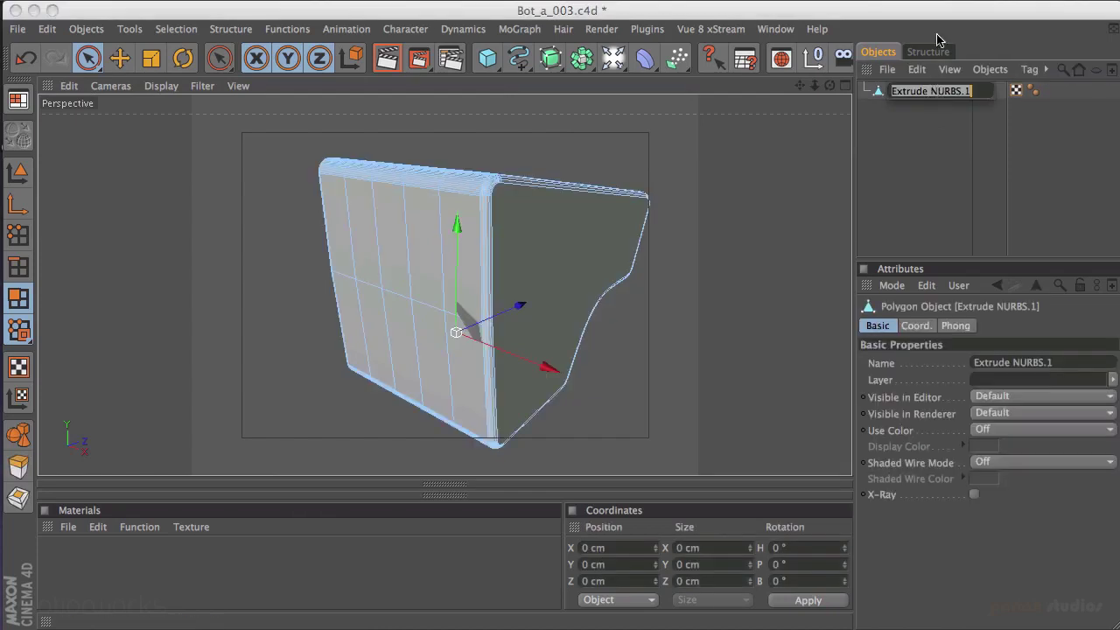
type("Head_base")
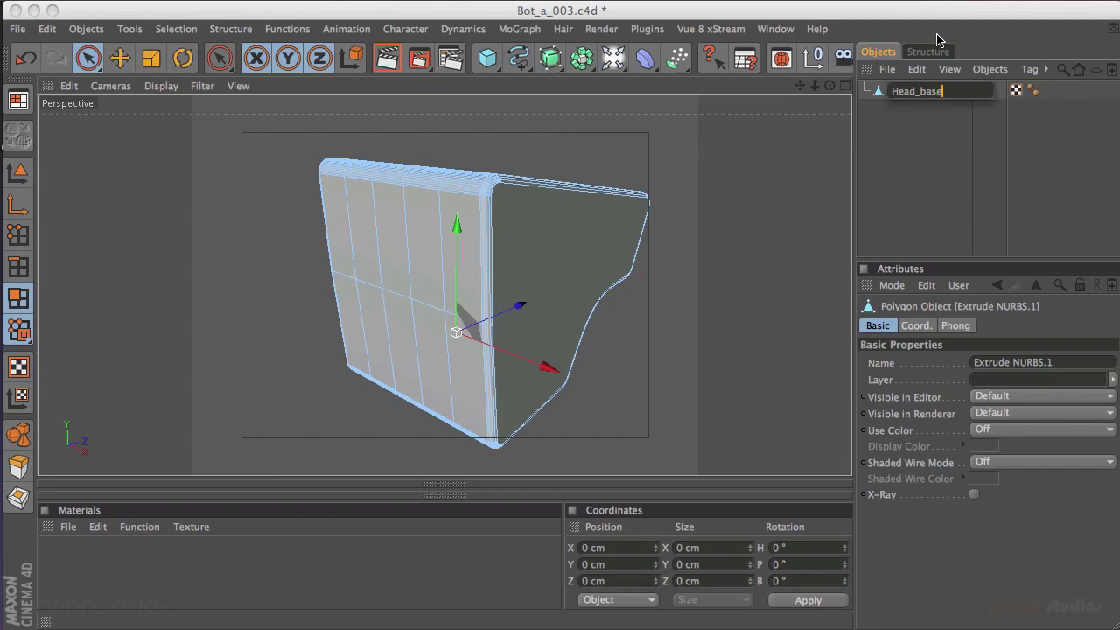
key("Return")
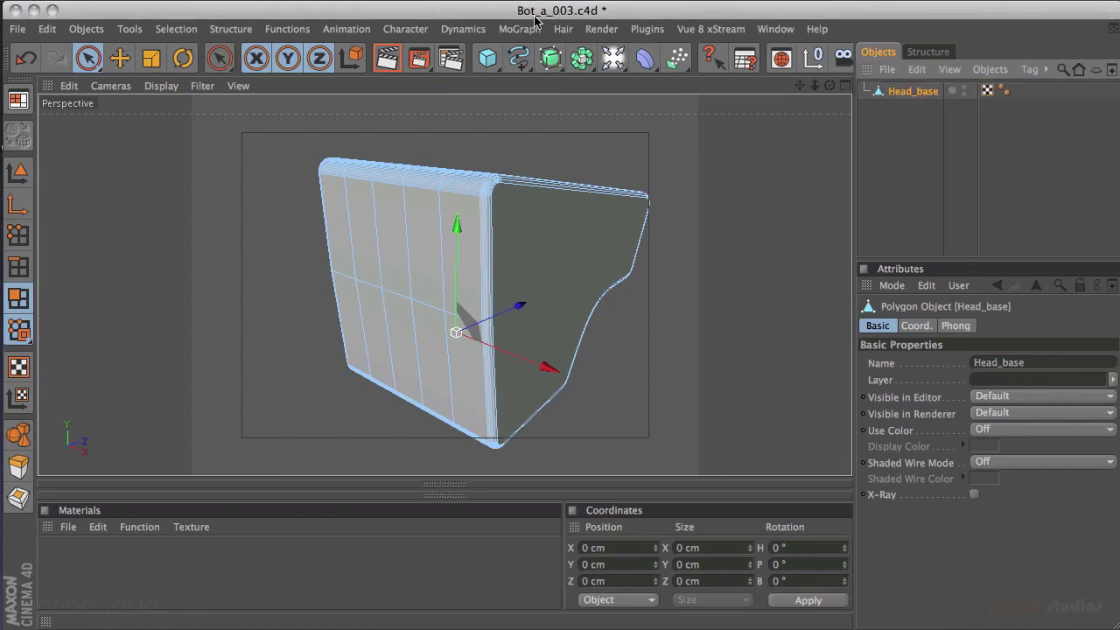
left_click(17, 29)
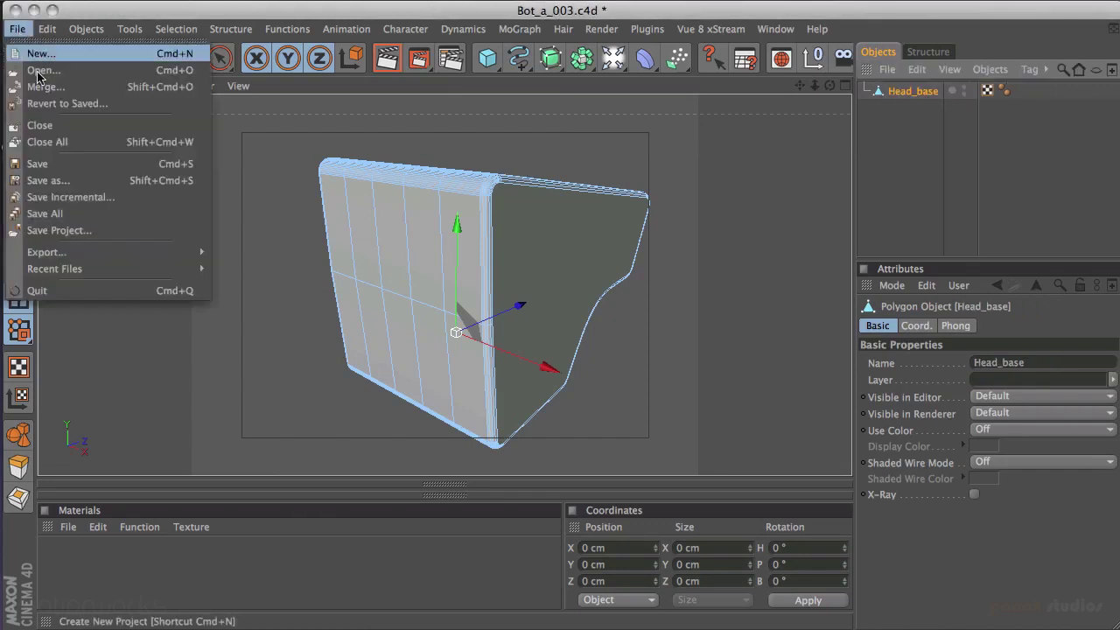
left_click(85, 199)
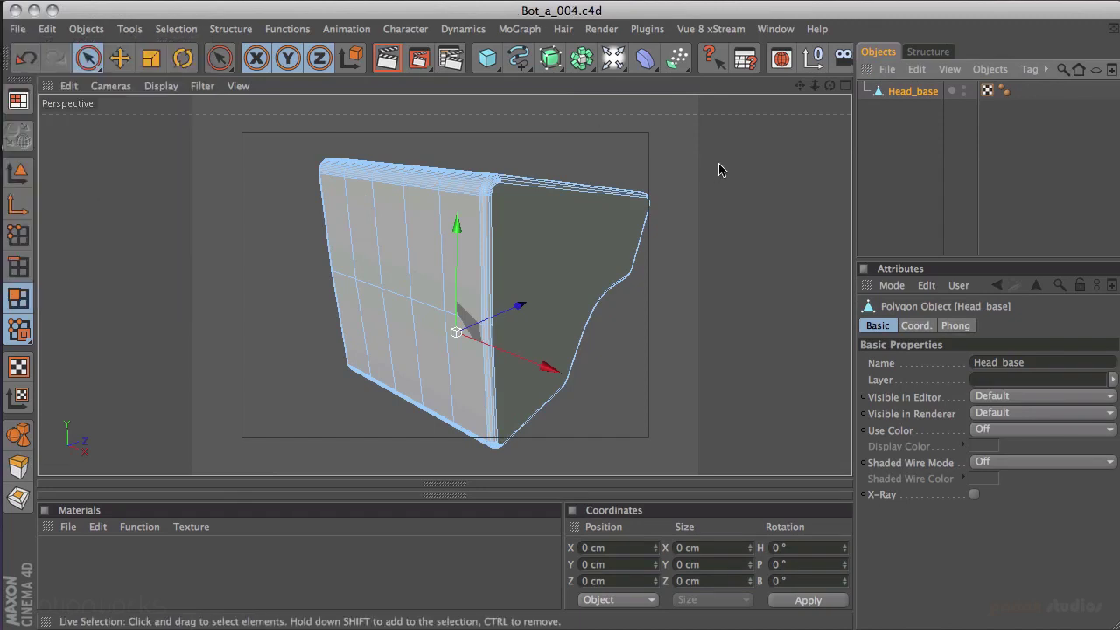
Examine the merged head's front, side faces and rounded edges from several angles.
left_click_drag(721, 166, 731, 189, "alt")
left_click(516, 229)
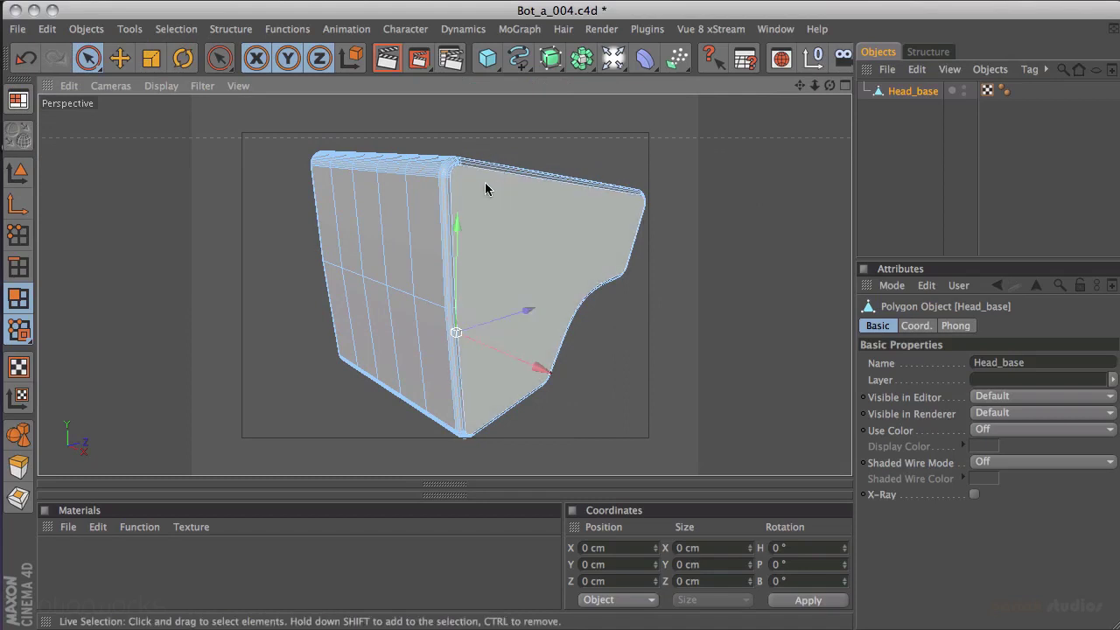
left_click_drag(531, 187, 368, 215, "alt")
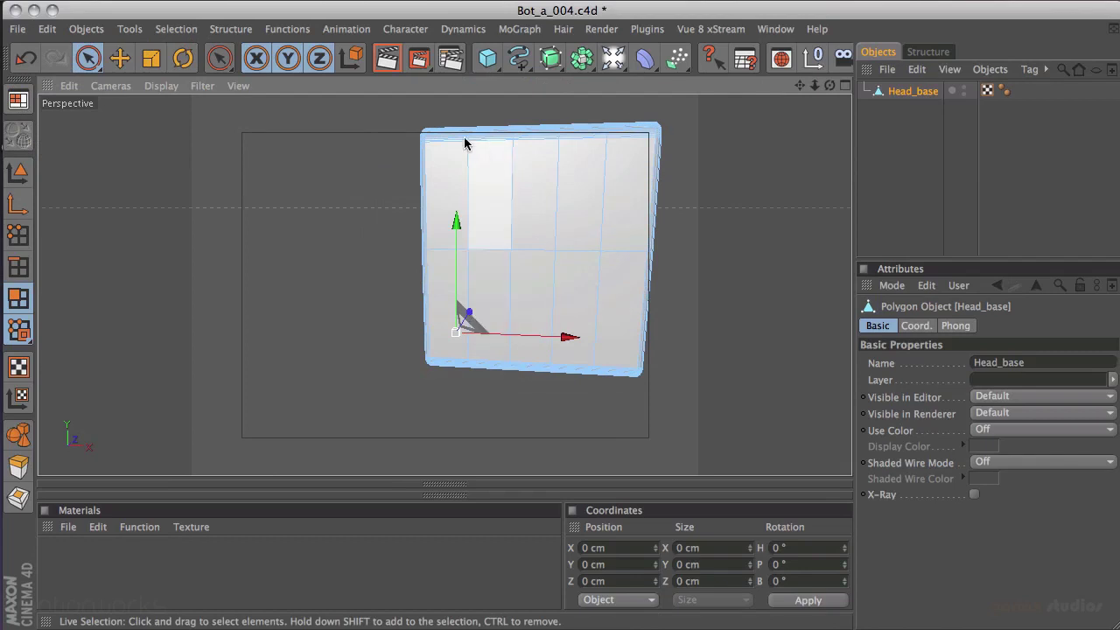
left_click_drag(317, 252, 726, 222, "alt")
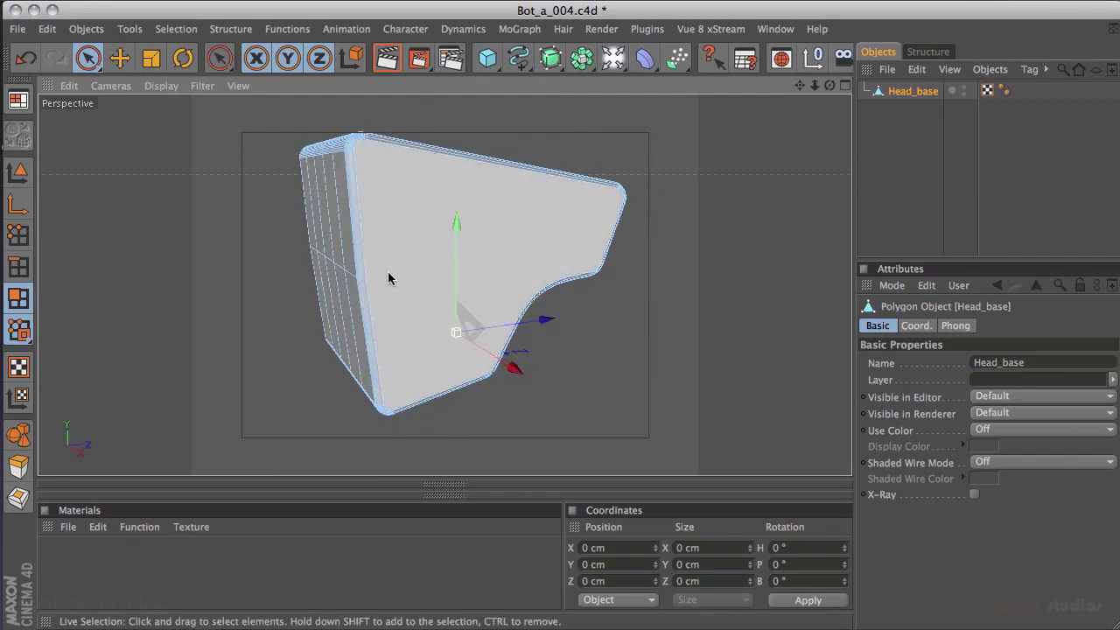
left_click_drag(500, 242, 212, 270, "alt")
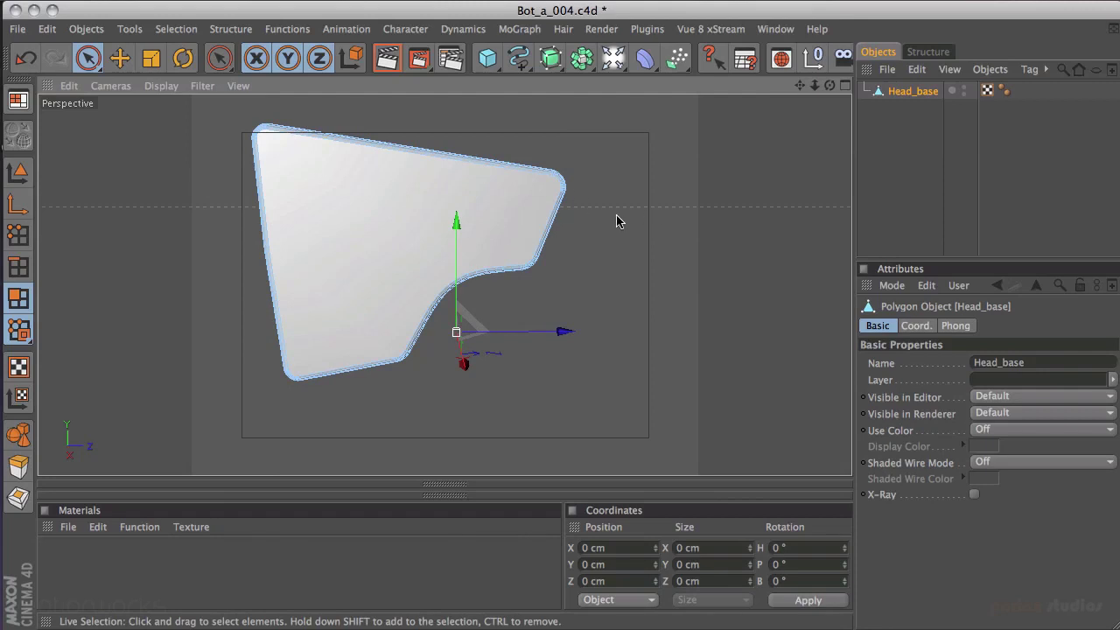
left_click_drag(636, 225, 393, 178, "alt")
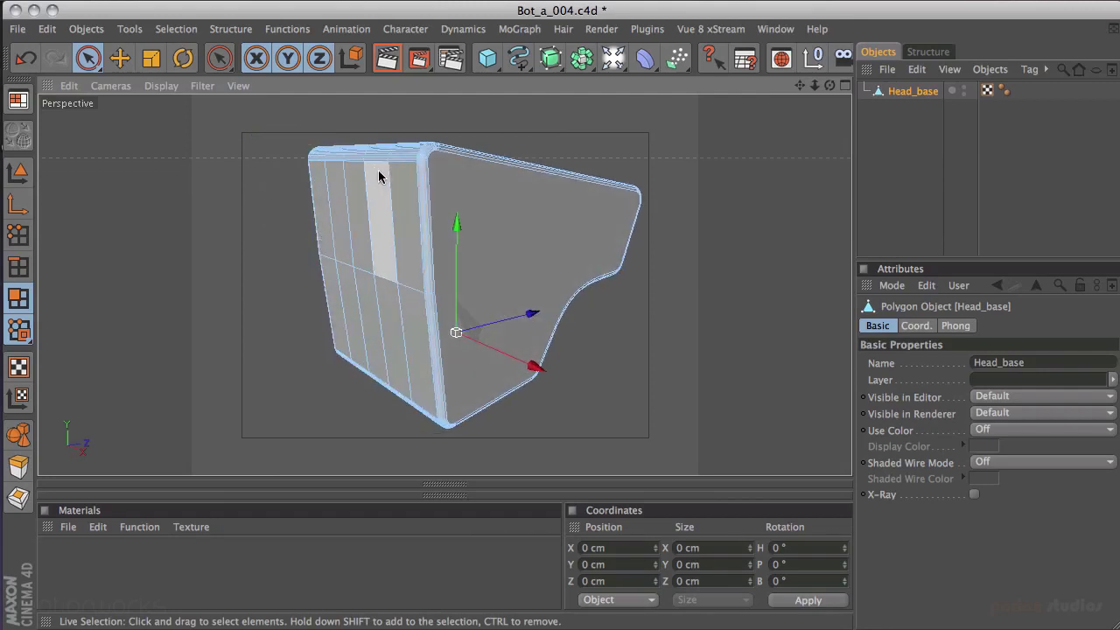
left_click_drag(315, 192, 375, 175, "alt")
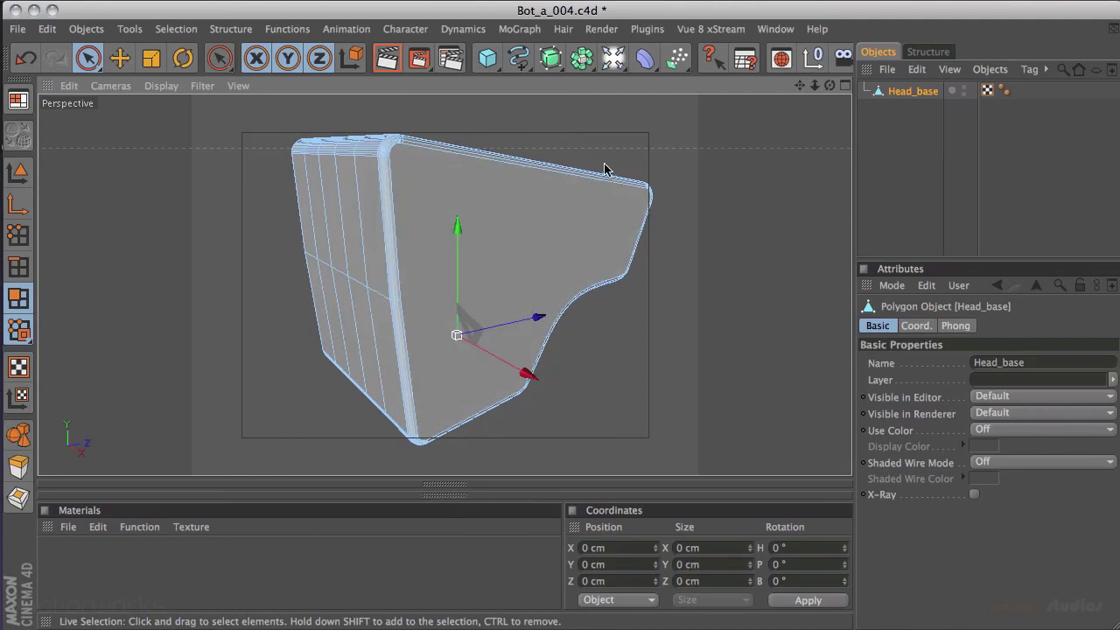
left_click_drag(614, 168, 718, 173, "alt")
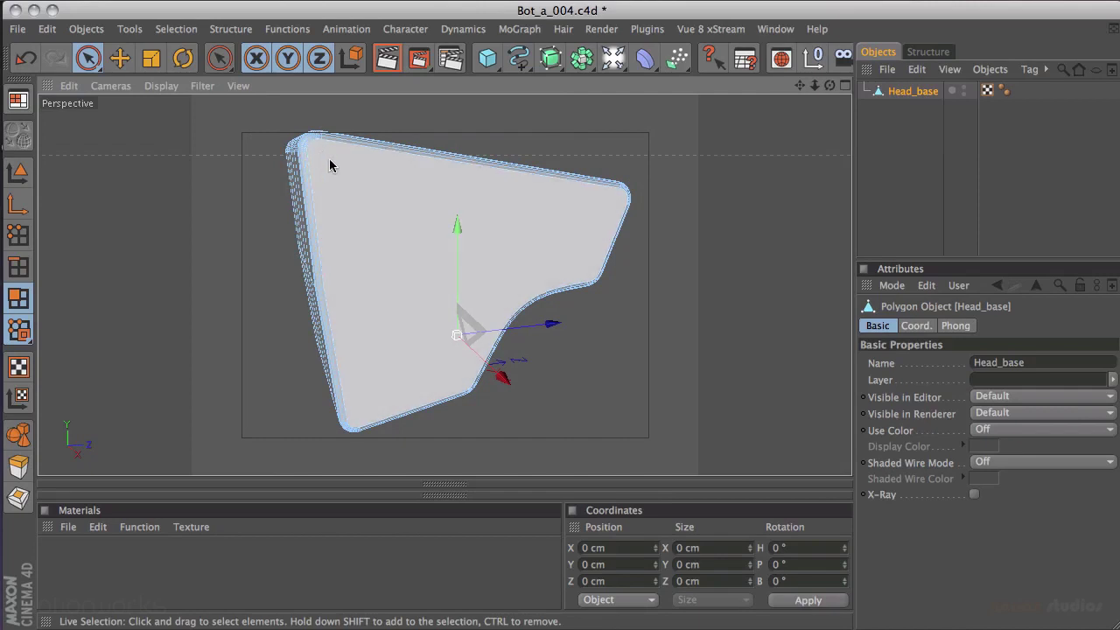
Select the head's flat side face and apply Select Connected to check which polygons are joined to it.
left_click(396, 256)
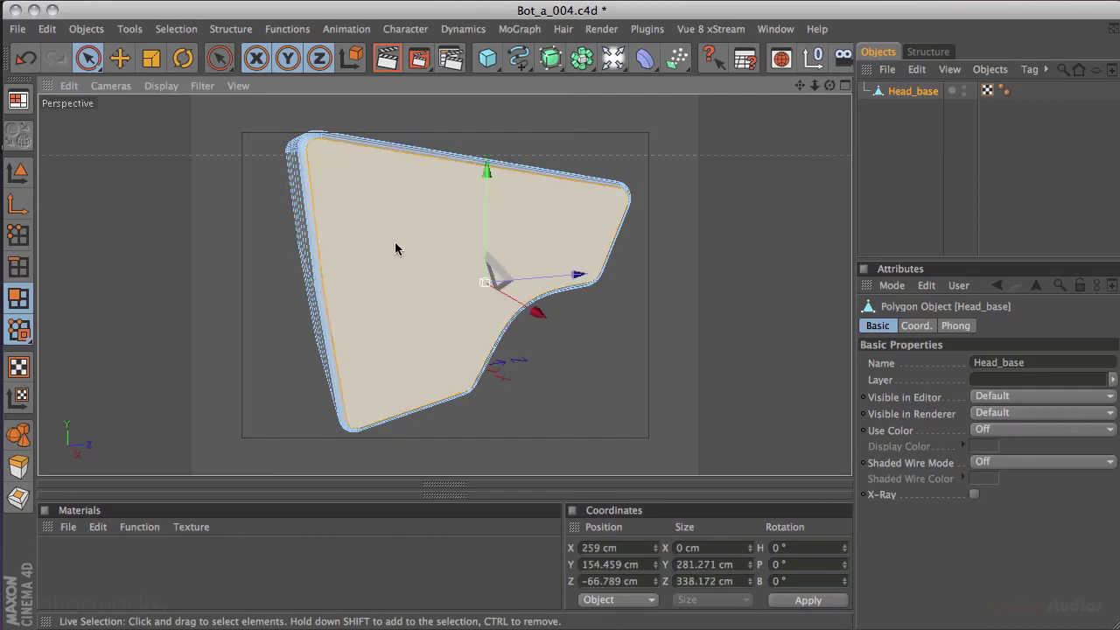
key("v")
mouse_move(473, 245)
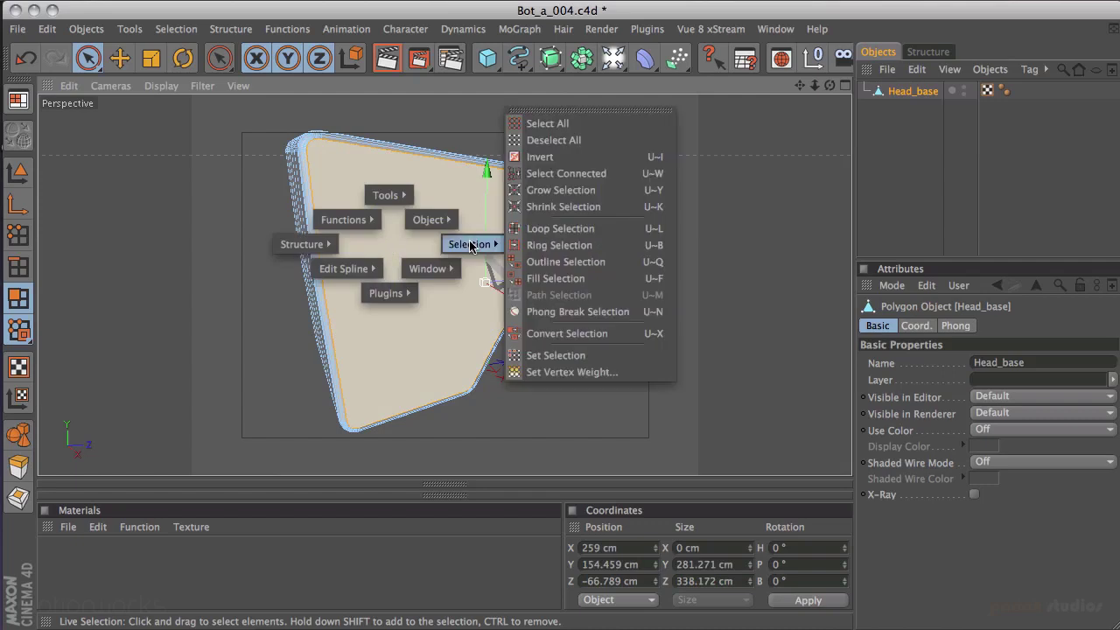
left_click(583, 174)
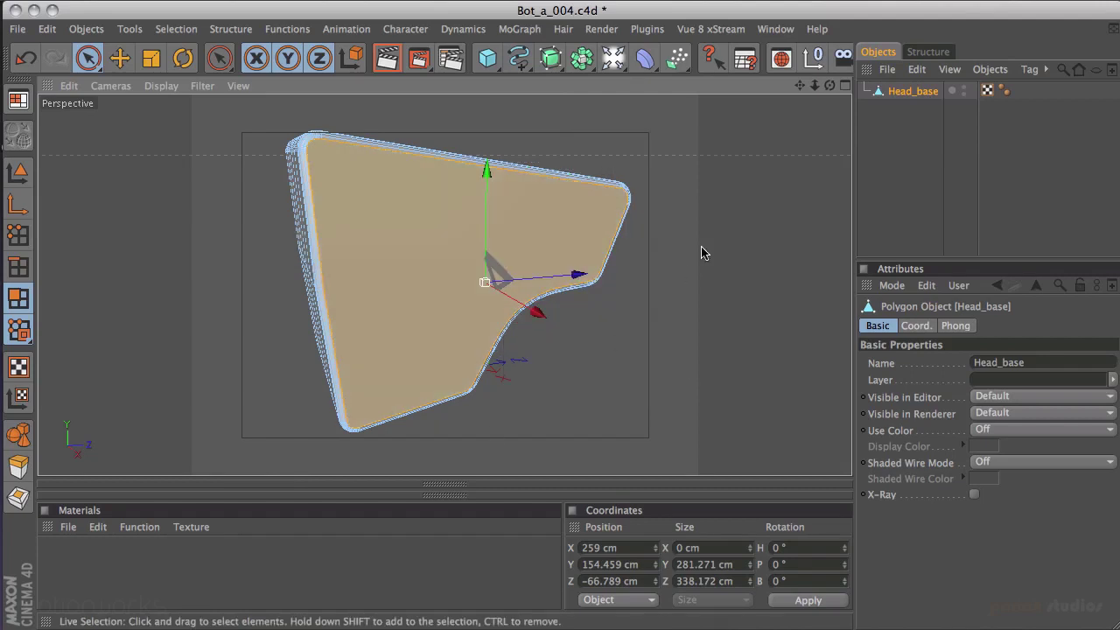
left_click_drag(756, 232, 424, 193, "alt")
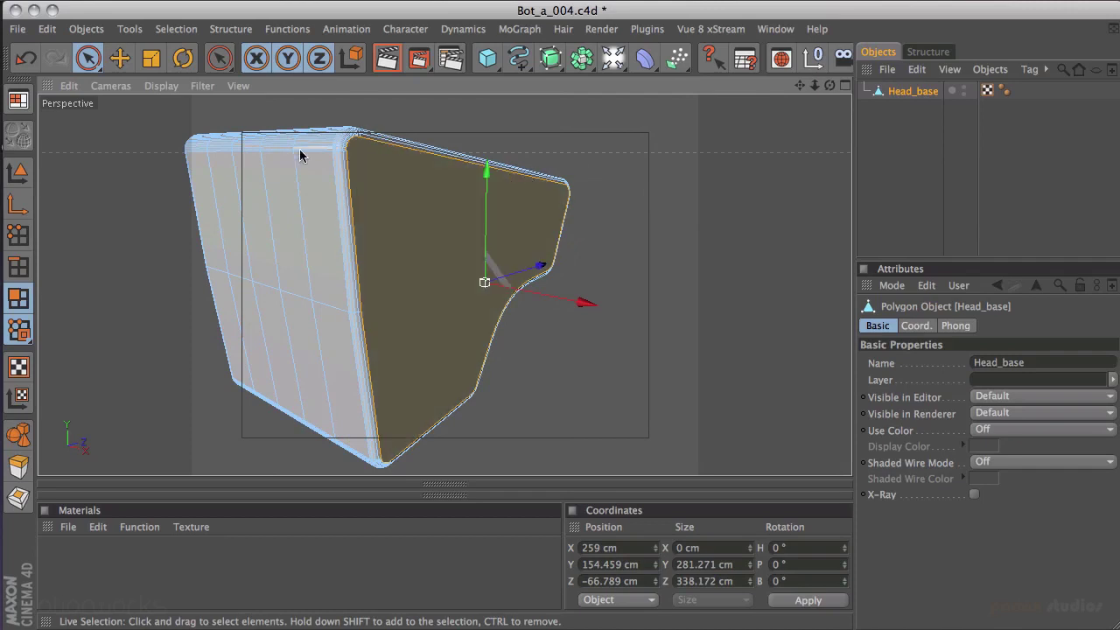
Clear the polygon selection and optimize Head_base with Polygons, Unused Points and Points enabled at 0.01 cm tolerance.
left_click(659, 173)
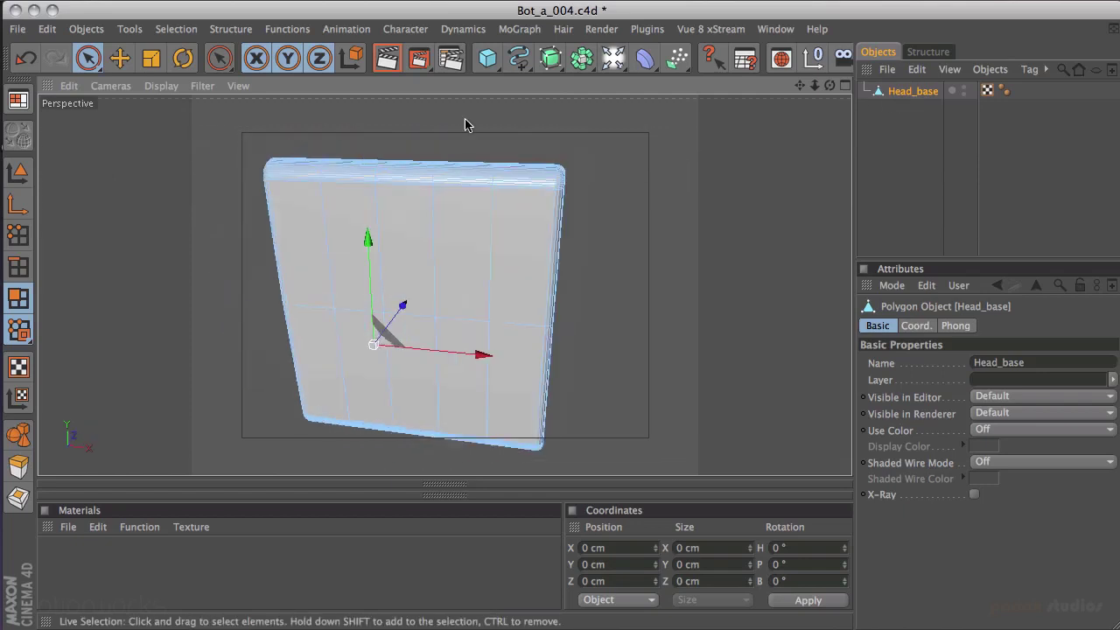
key("v")
mouse_move(493, 187)
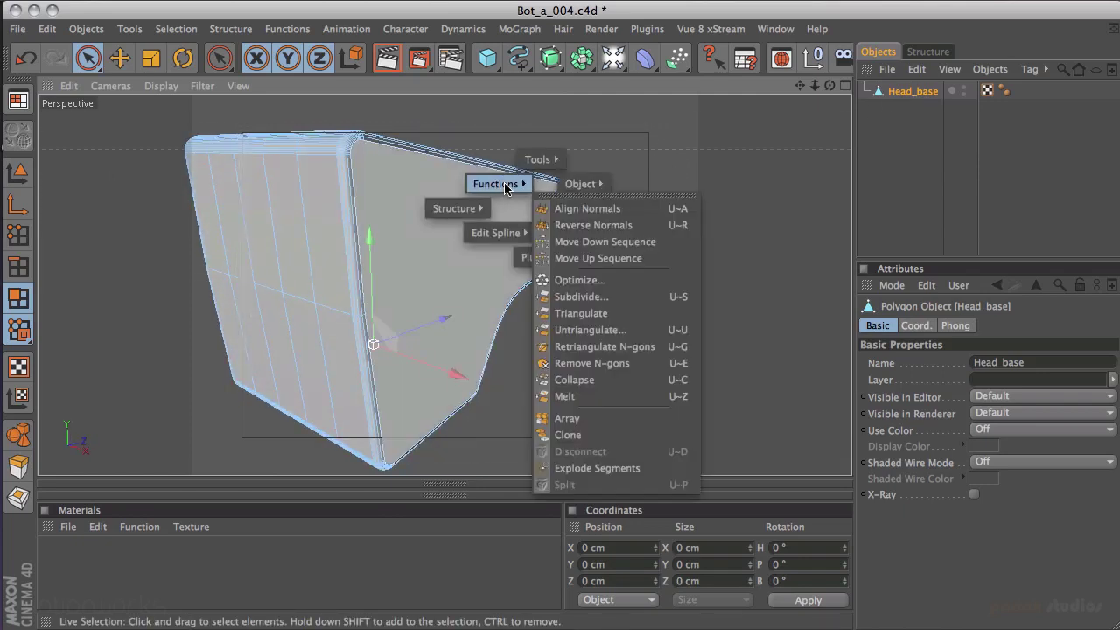
left_click(580, 281)
left_click_drag(538, 238, 460, 214)
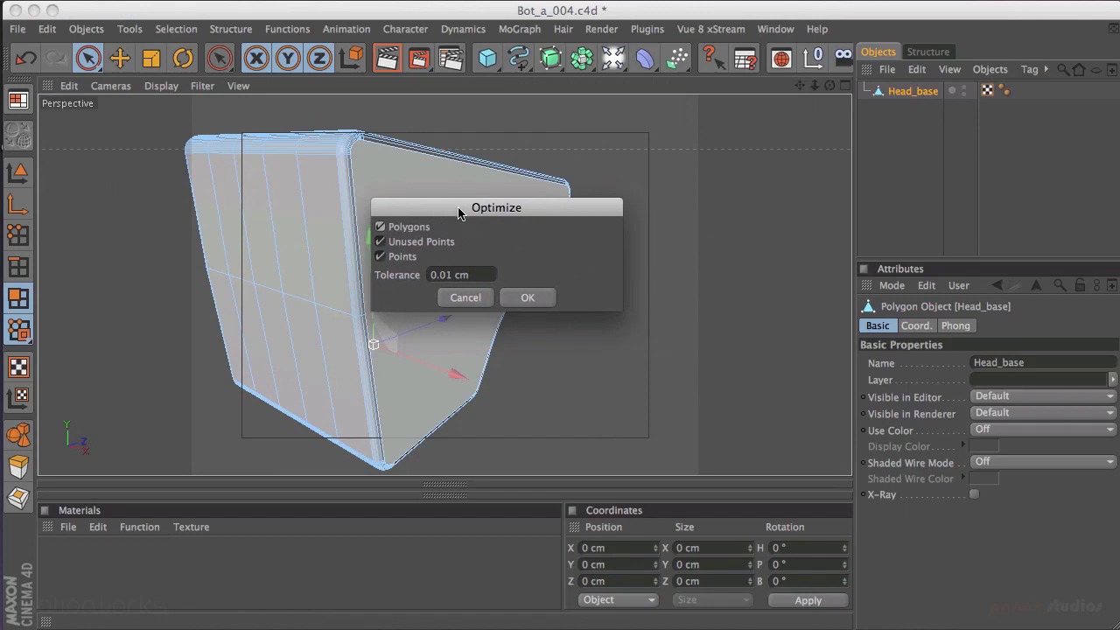
left_click(530, 299)
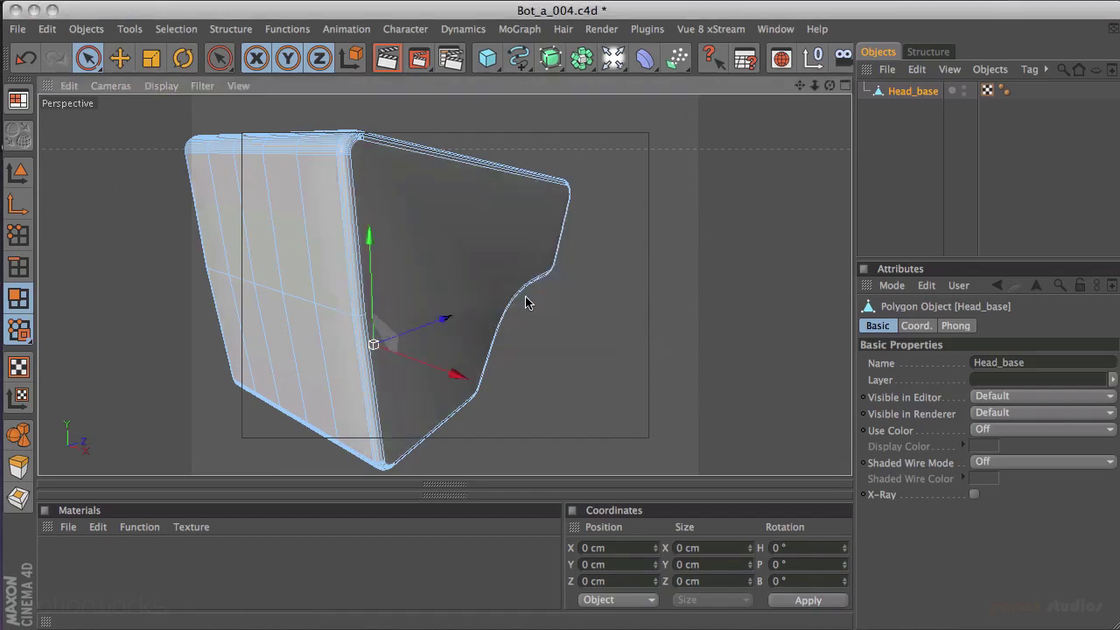
Check with Select Connected that the optimized head's flat side face is joined to the surrounding polygons, and deselect everything.
left_click(434, 252)
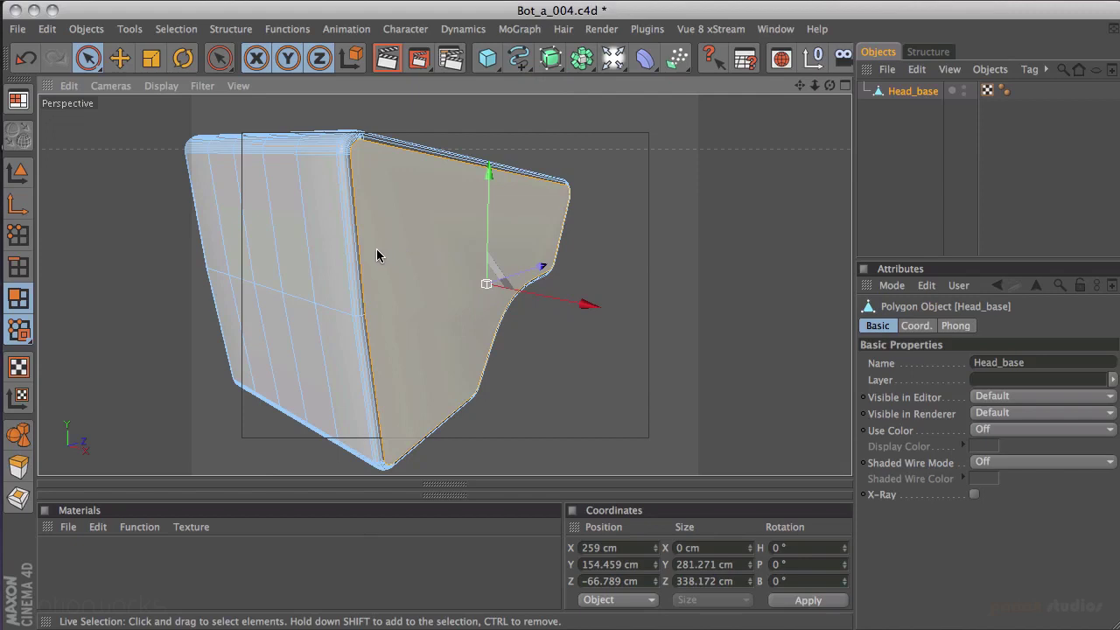
key("ctrl+shift+i")
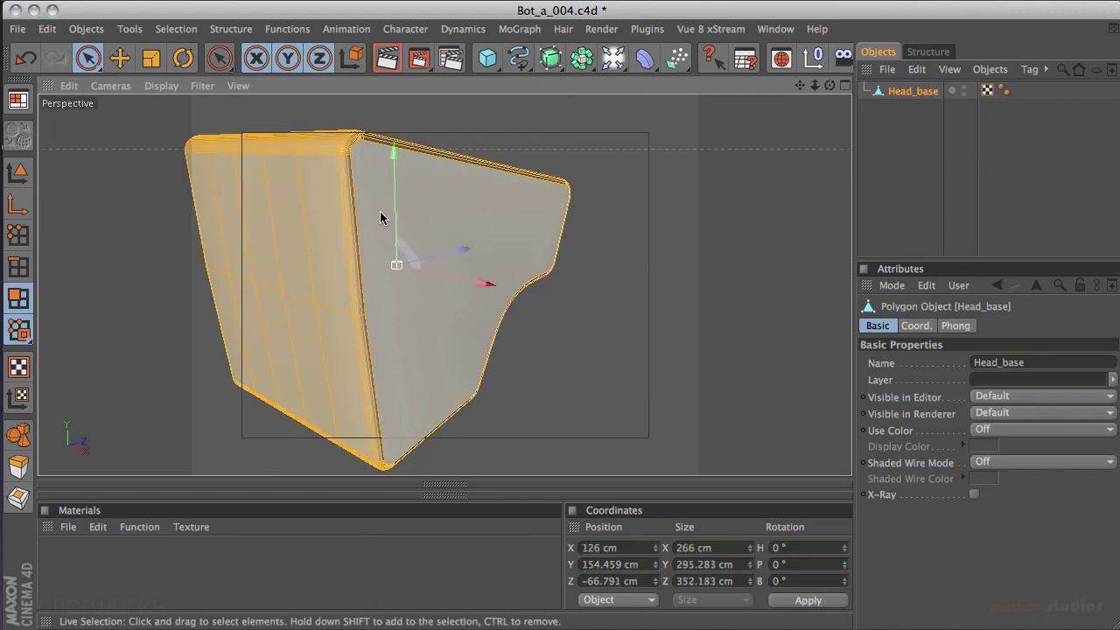
key("v")
mouse_move(459, 218)
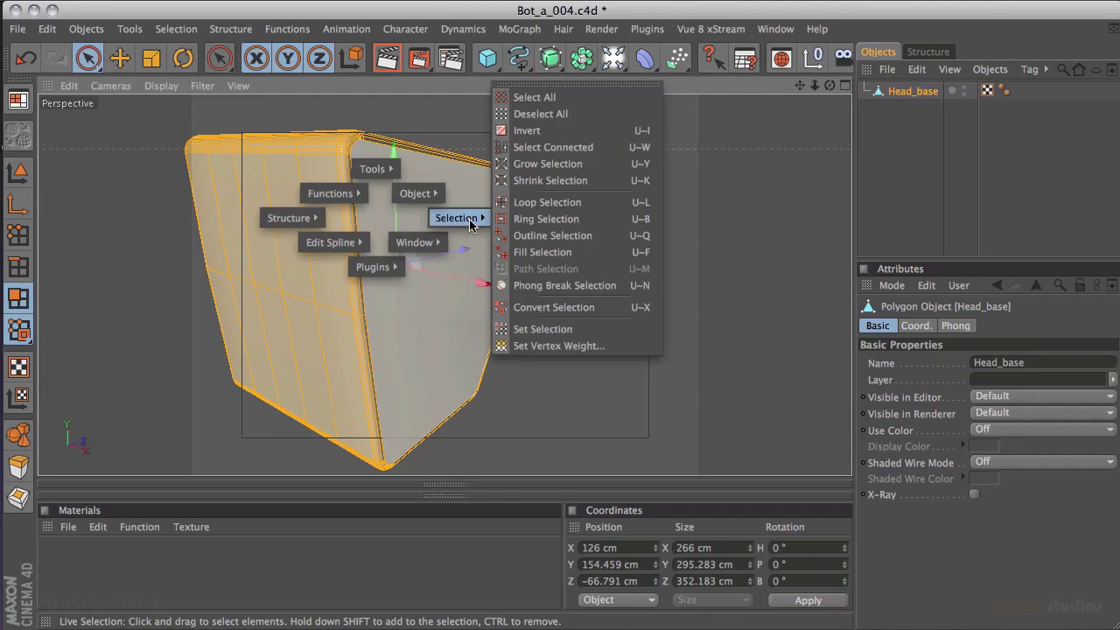
left_click(634, 150)
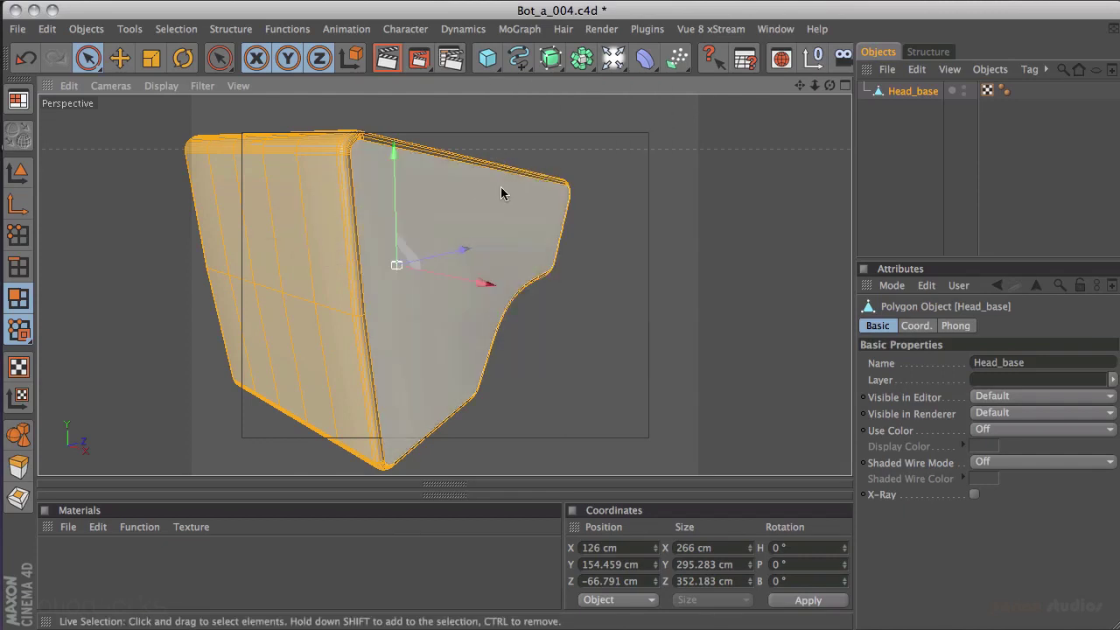
left_click(640, 187)
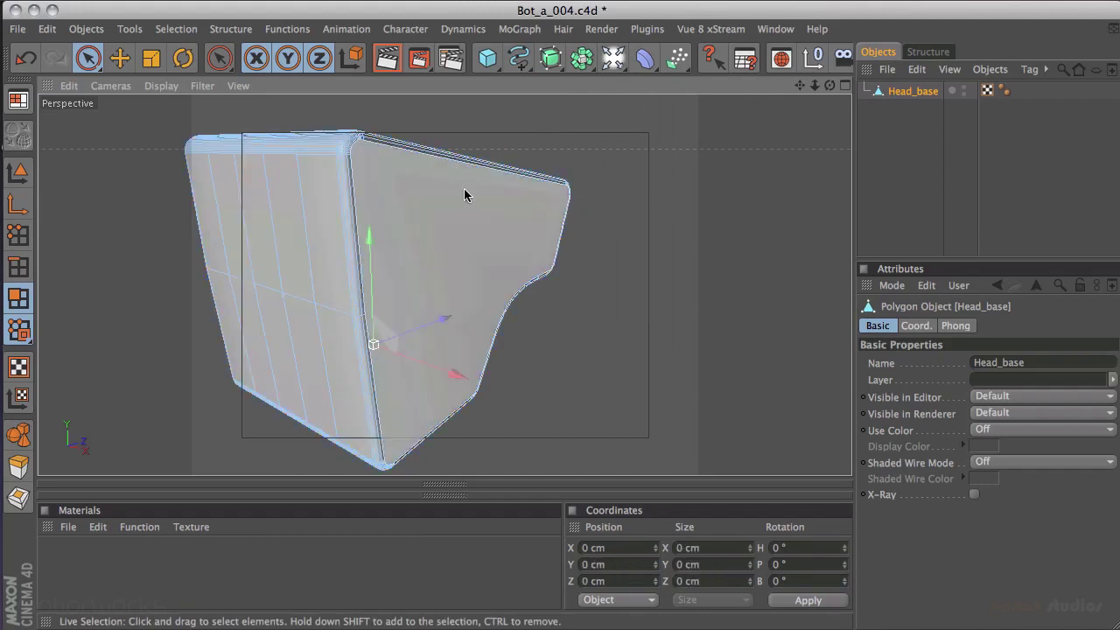
Cut across the head's flat side face with the Knife in Line mode, from the front face's middle edge to the corner above the notch.
left_click_drag(497, 175, 308, 194, "alt")
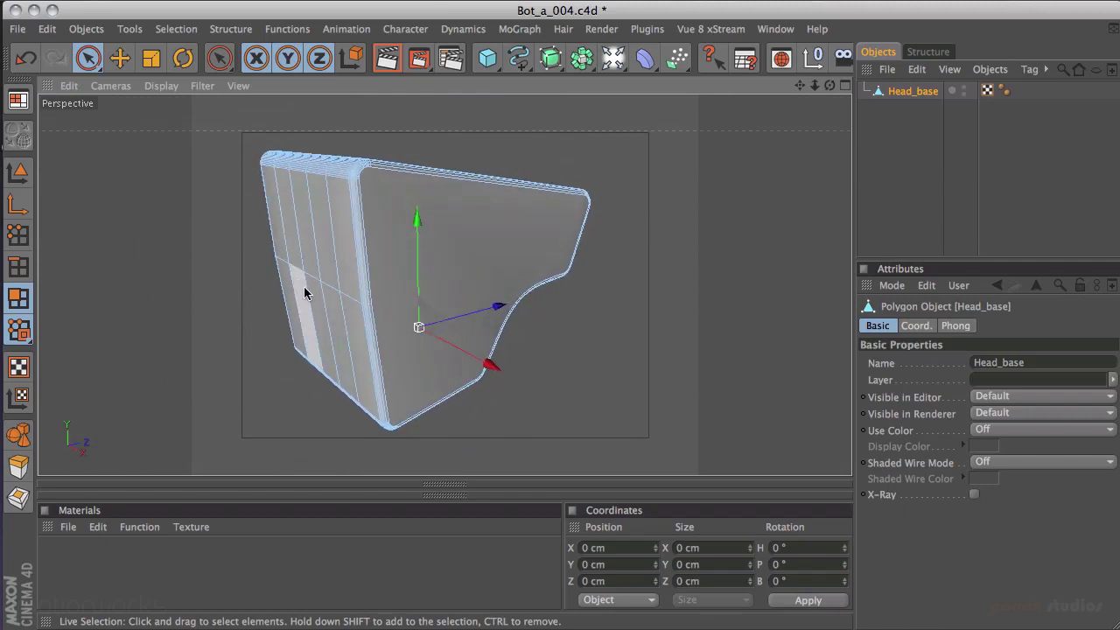
key("k")
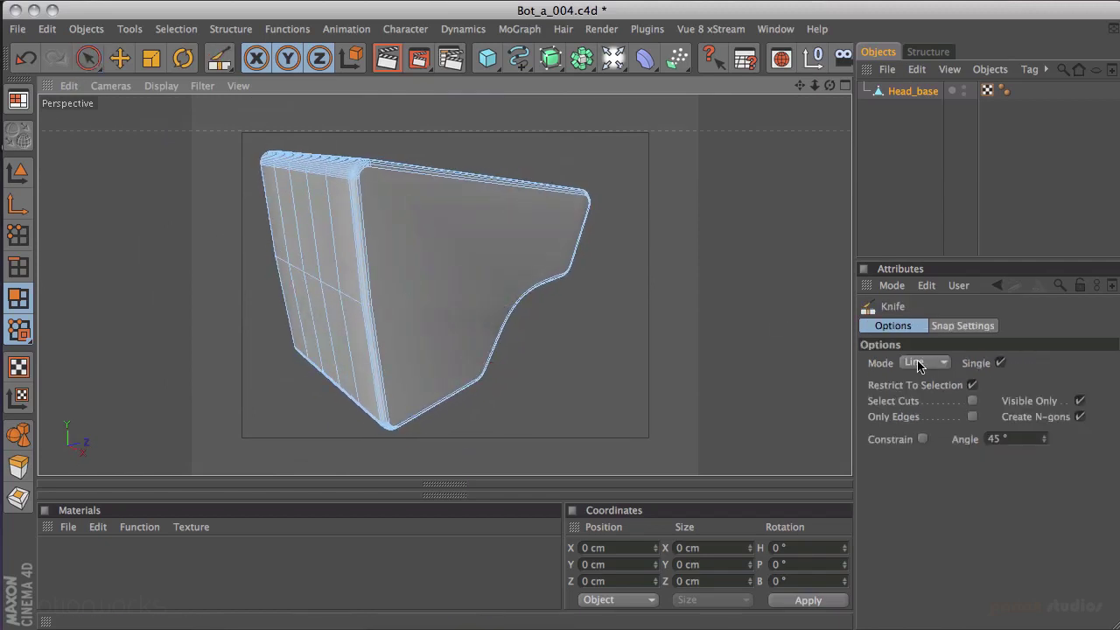
left_click_drag(201, 280, 285, 313, "alt")
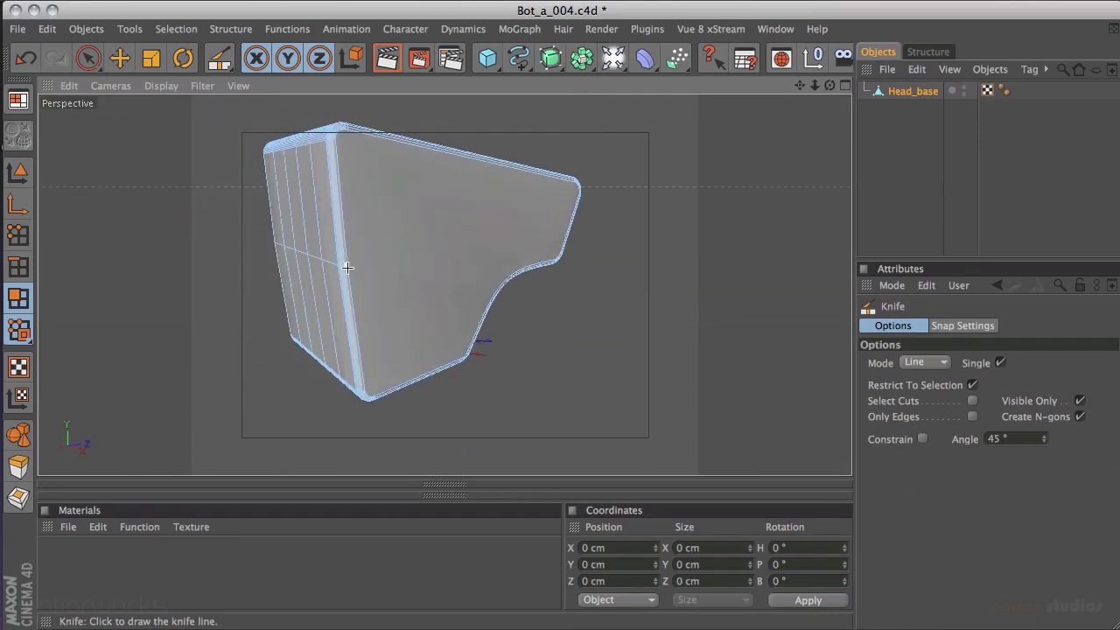
left_click_drag(558, 250, 187, 312, "alt")
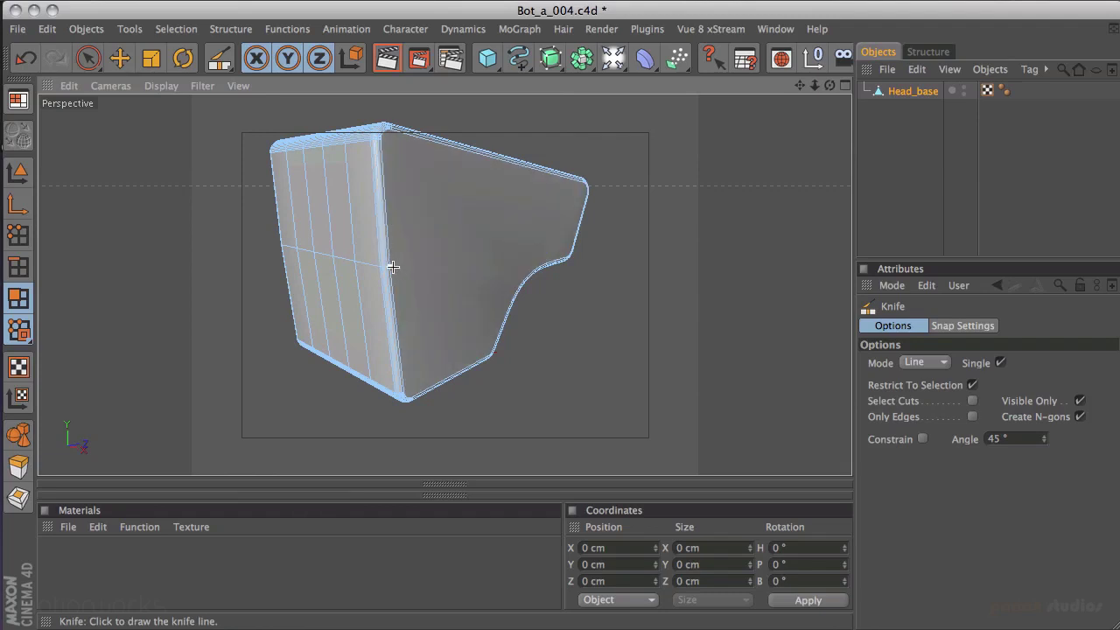
left_click_drag(391, 265, 411, 263)
left_click_drag(536, 239, 577, 233)
left_click_drag(571, 242, 570, 244)
Cut a matching Line-mode knife edge across the opposite flat side face, from the front's middle edge to the notch corner.
left_click_drag(690, 242, 195, 280, "alt")
right_click_drag(195, 279, 670, 183, "alt")
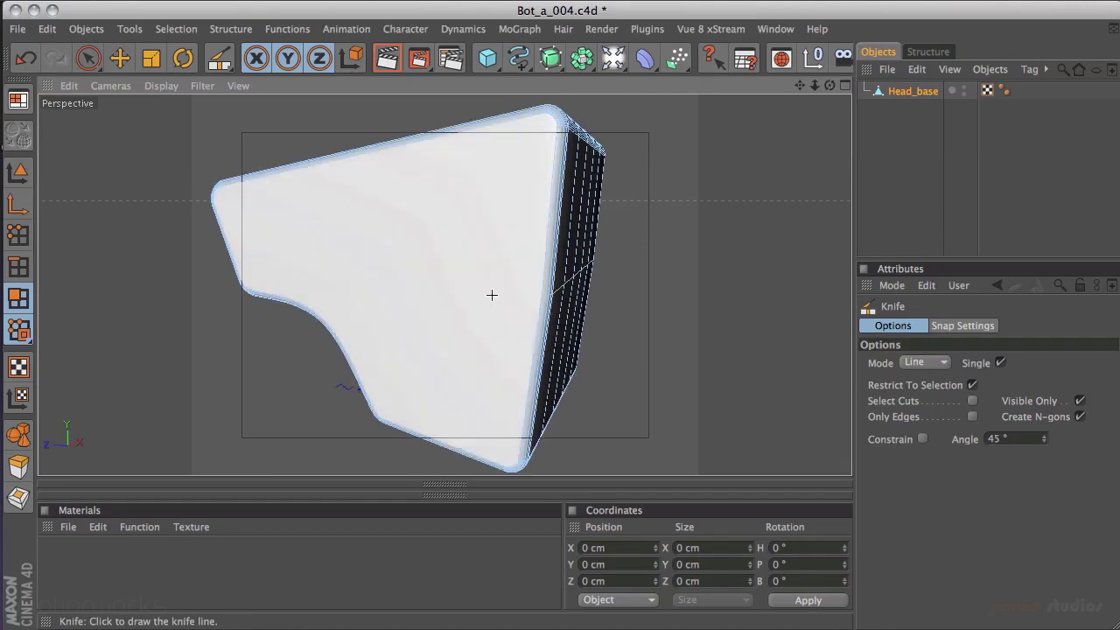
left_click_drag(541, 294, 233, 265)
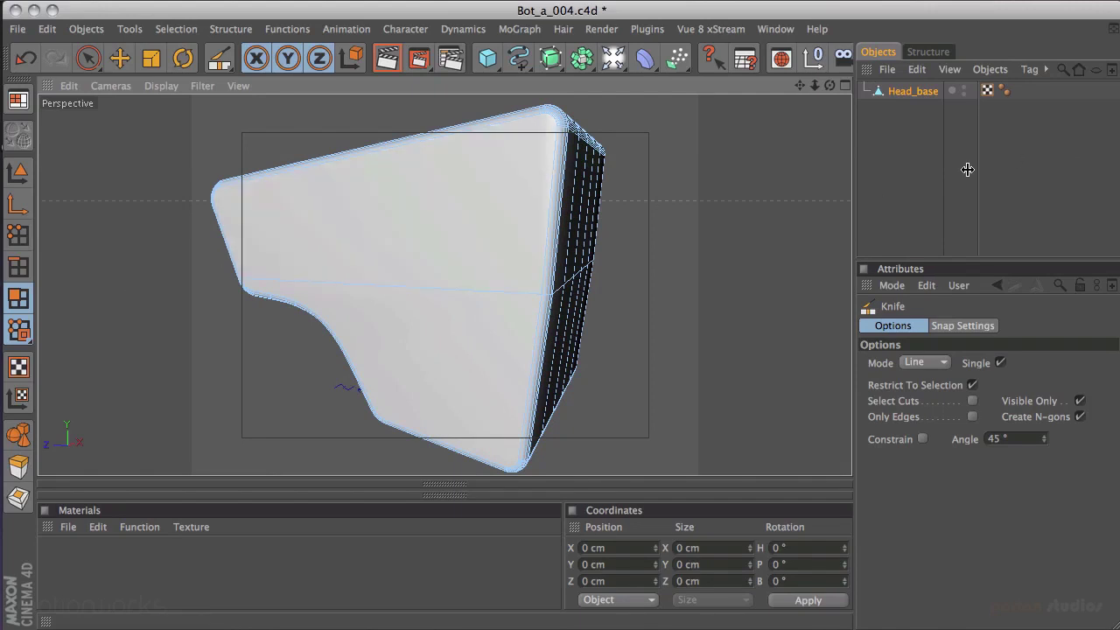
Try a Loop-mode knife cut around the head, starting from its back end.
left_click_drag(213, 274, 529, 192, "alt")
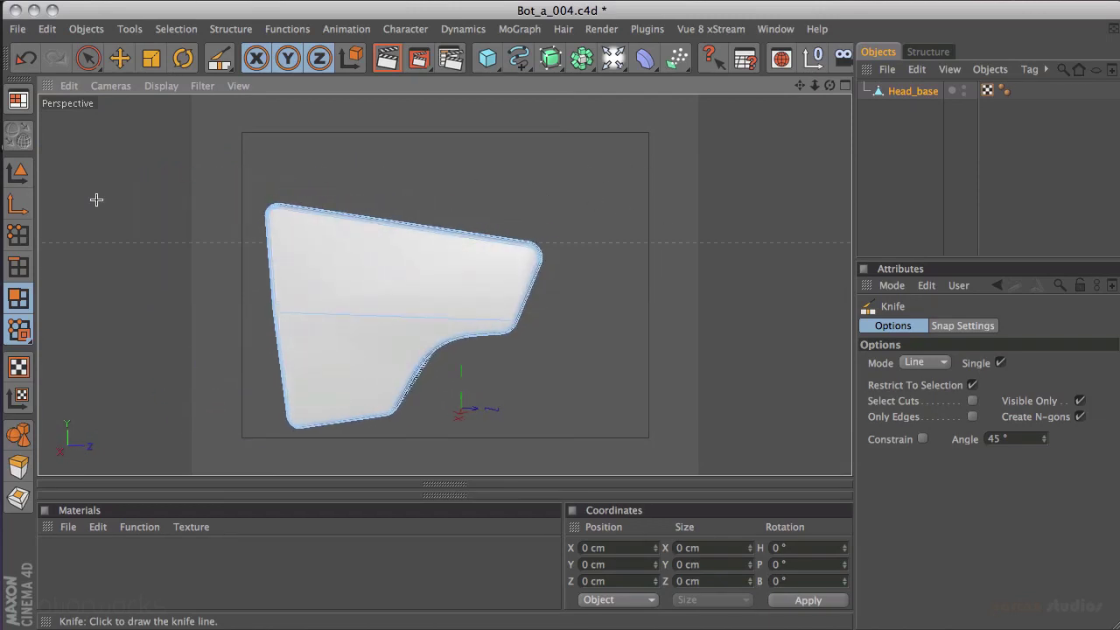
left_click_drag(202, 252, 432, 245, "alt")
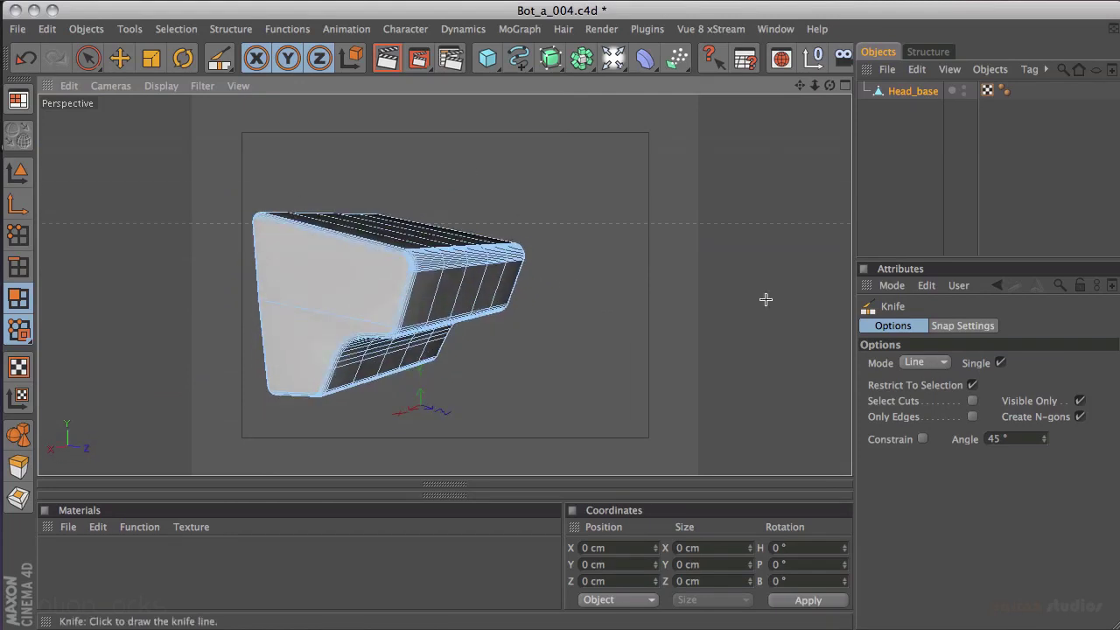
left_click(932, 366)
left_click(915, 390)
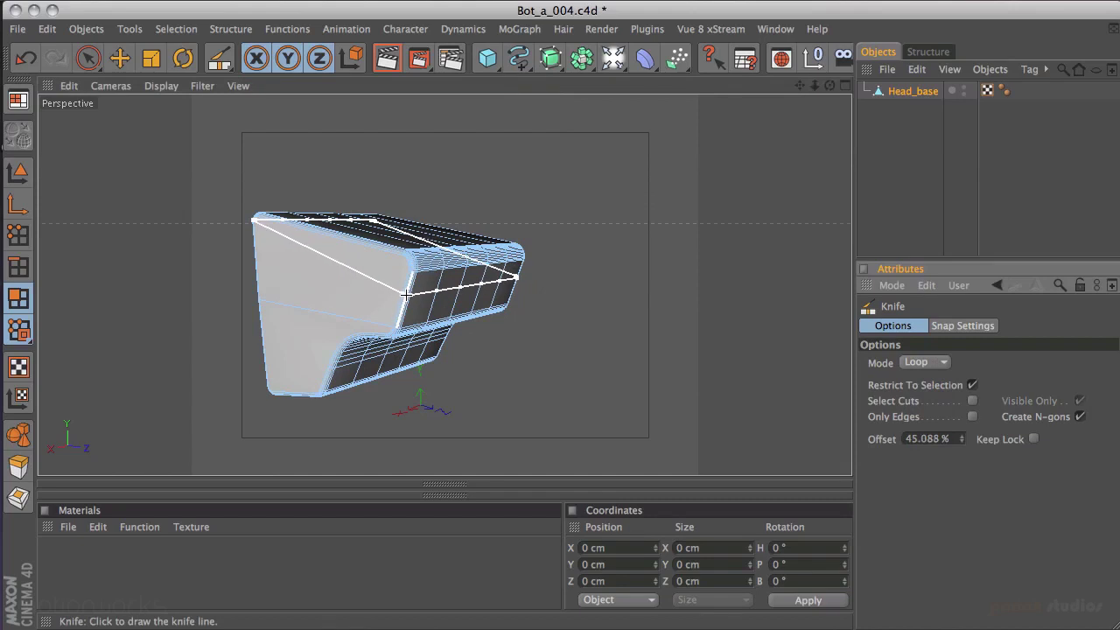
left_click(453, 281)
left_click_drag(638, 237, 178, 209, "alt")
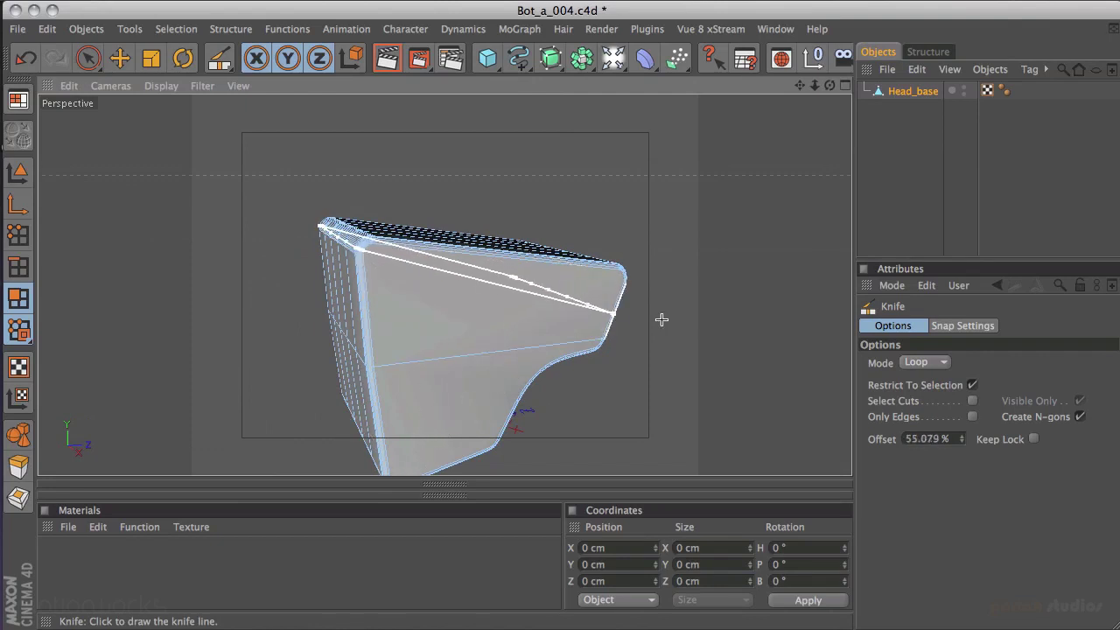
Cut four horizontal divisions through the head at different heights with the Knife in Plane mode, using the X-Z plane.
left_click(931, 363)
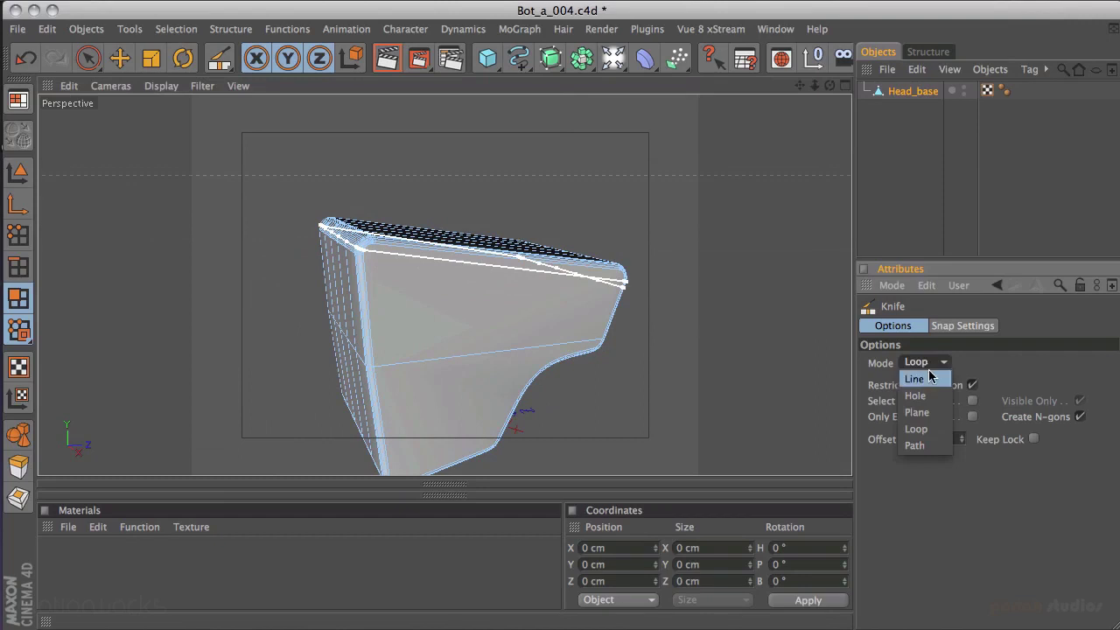
left_click(928, 414)
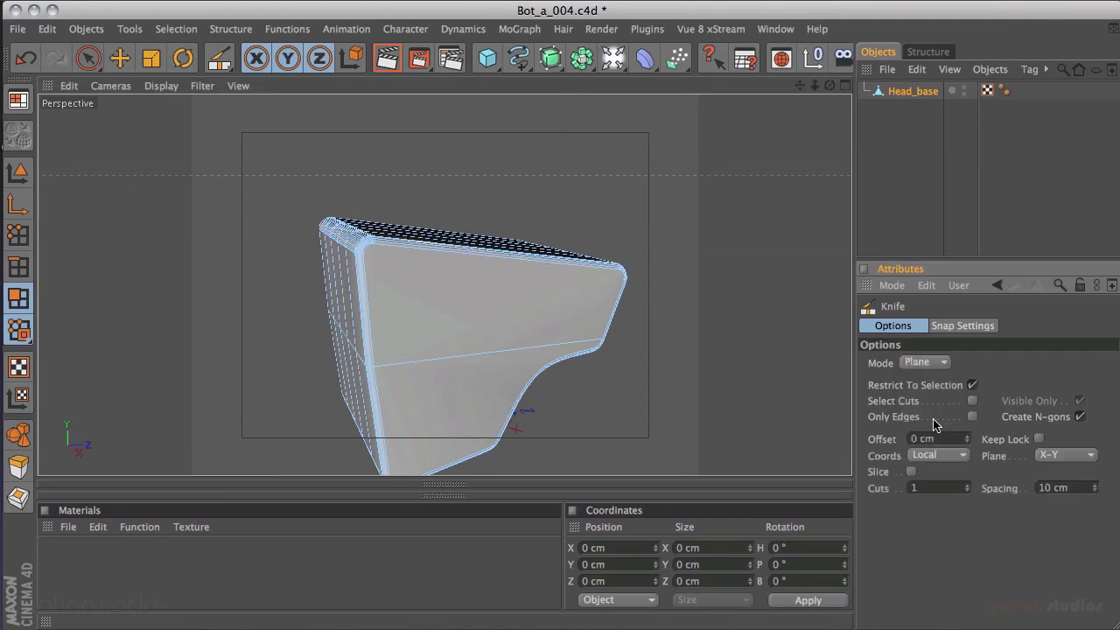
left_click(1067, 459)
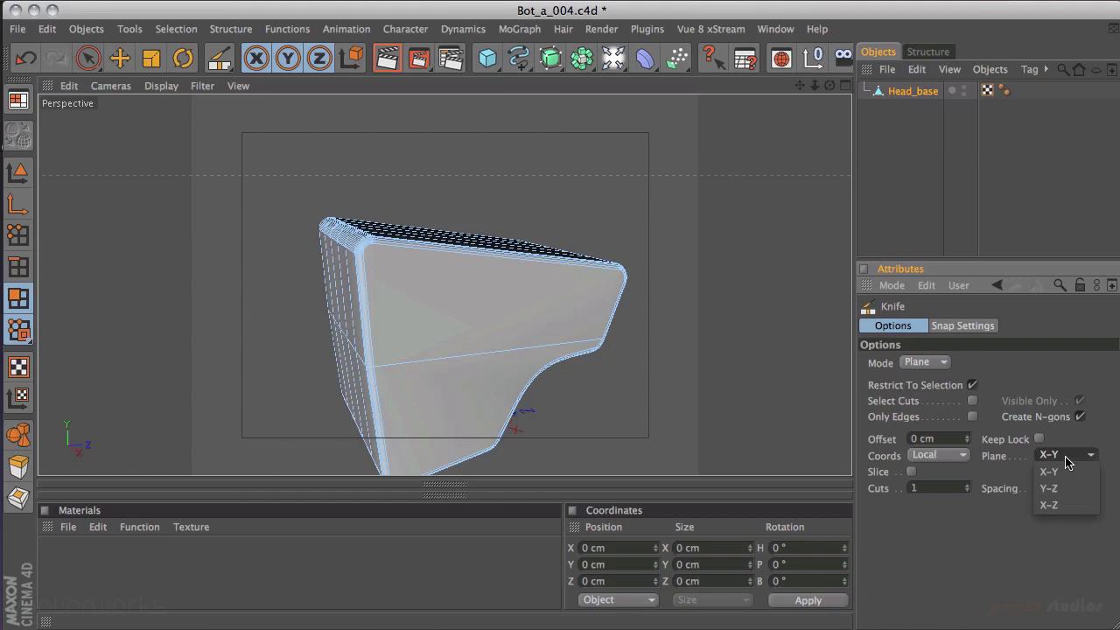
left_click(1066, 506)
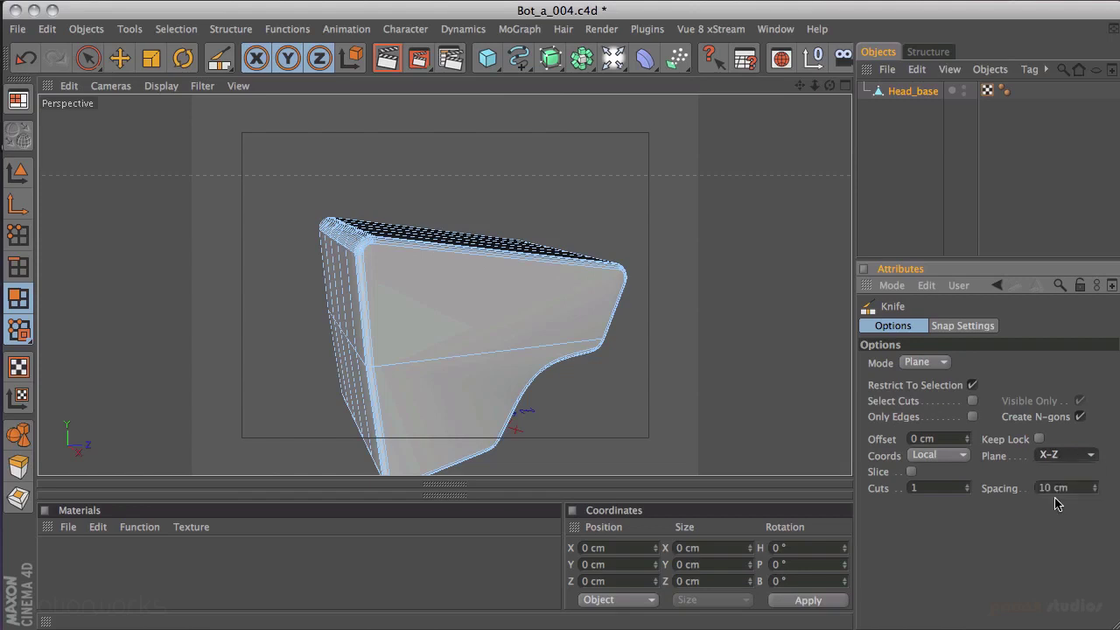
left_click(615, 295)
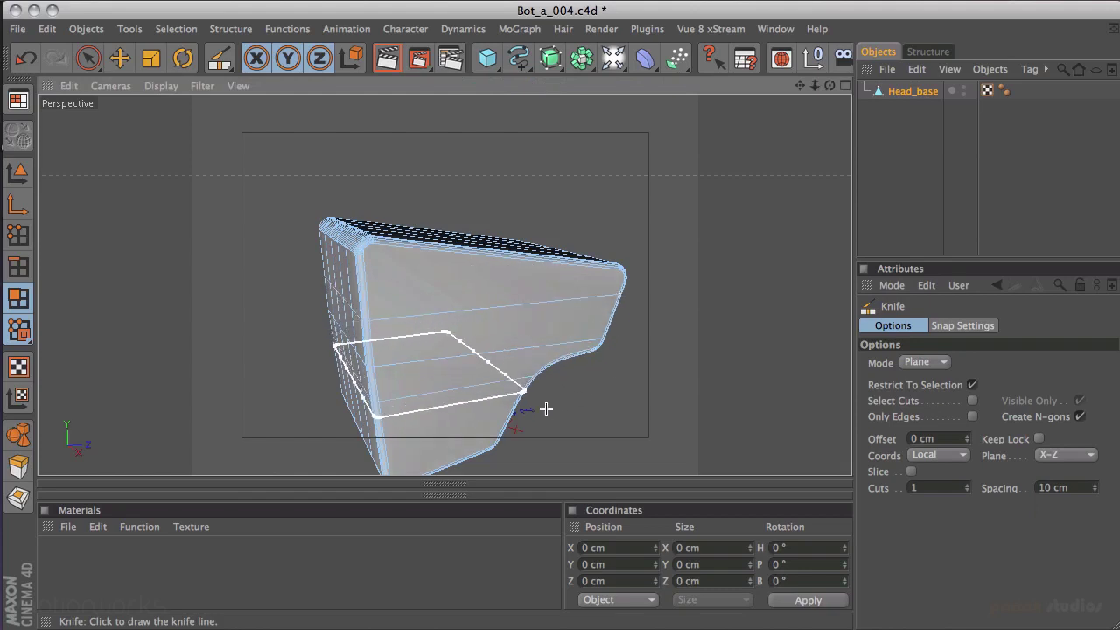
middle_click_drag(545, 418, 523, 324, "alt")
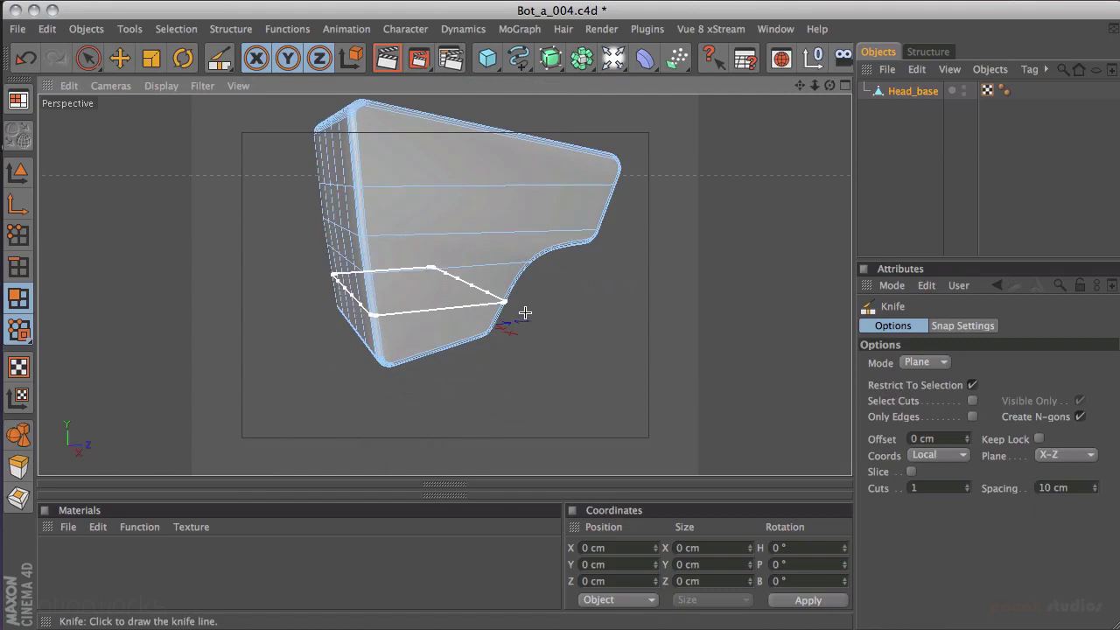
left_click(523, 318)
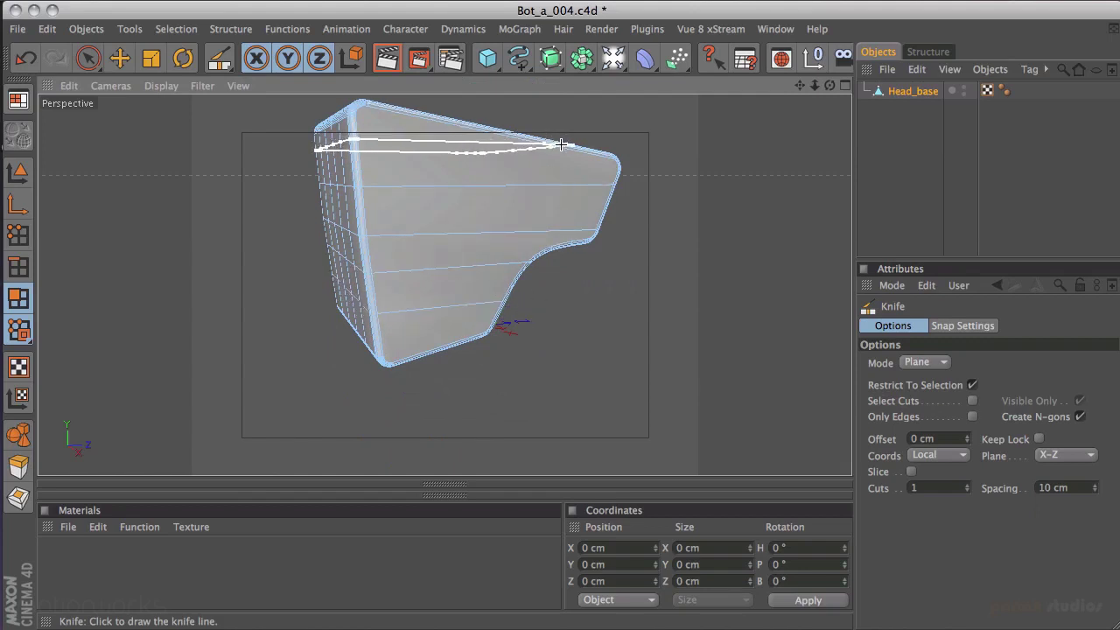
left_click(561, 142)
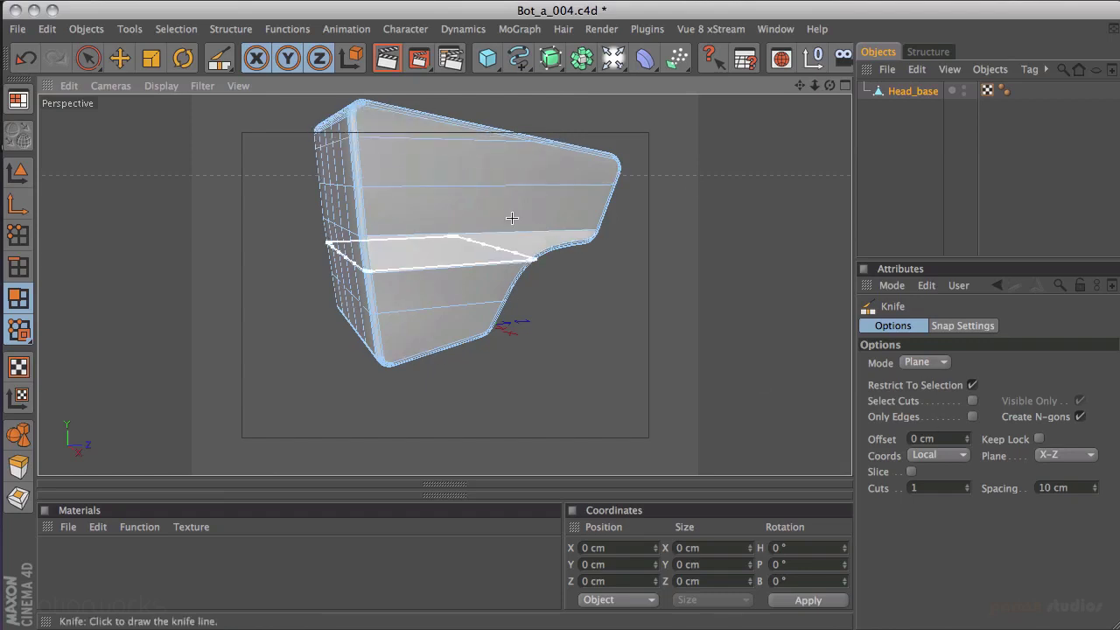
left_click(555, 242)
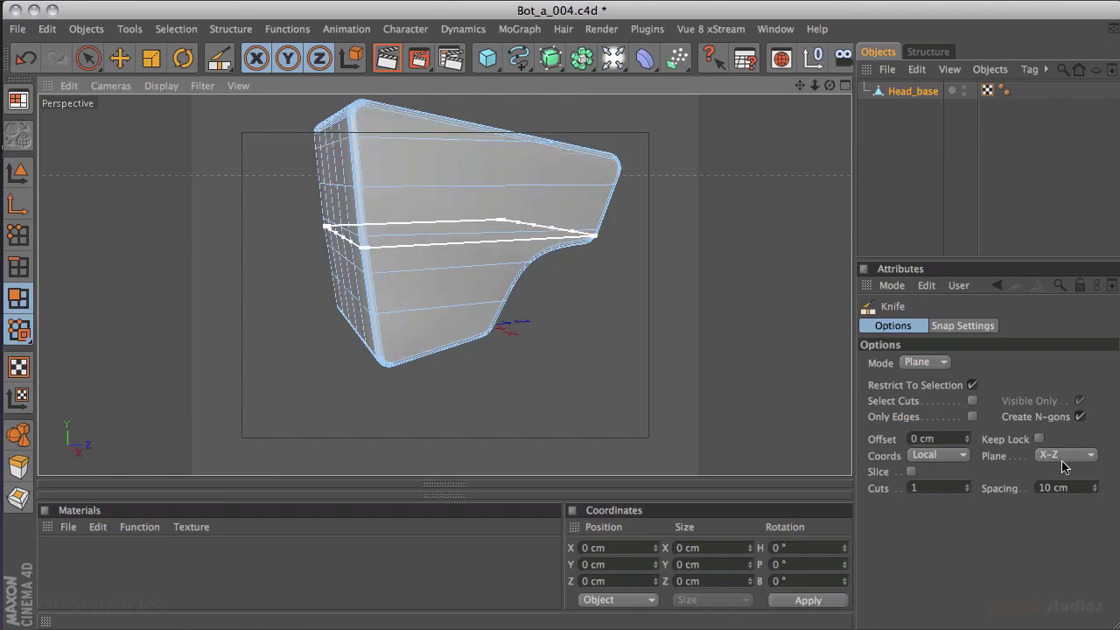
Cut four evenly spaced vertical divisions along the head's depth with the Knife's plane set to X-Y, and return to Live Selection.
left_click(1065, 455)
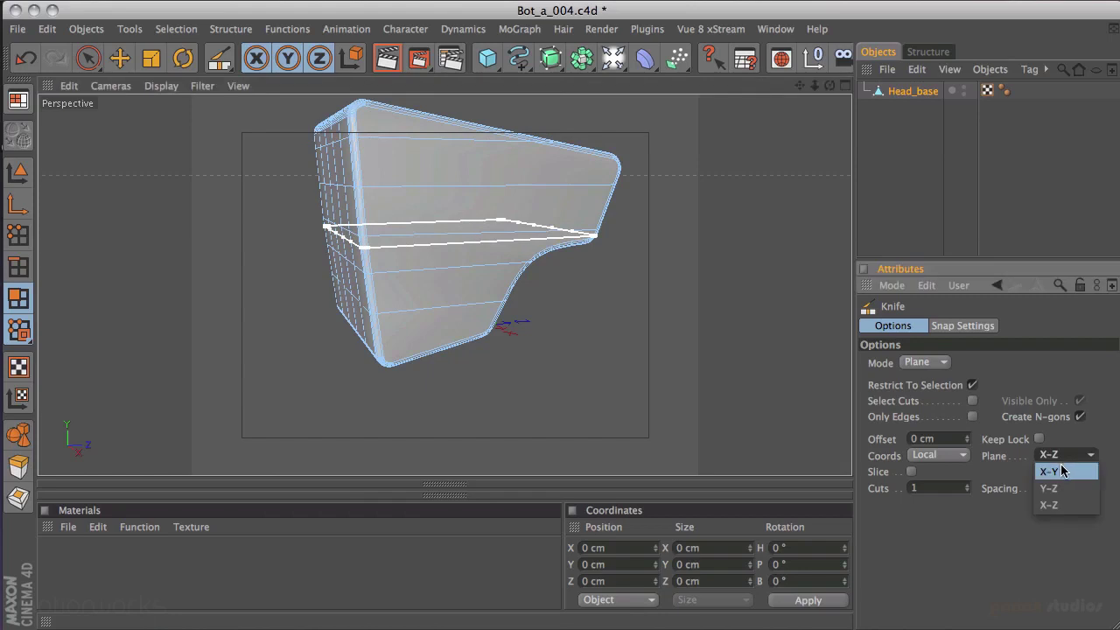
left_click(1069, 490)
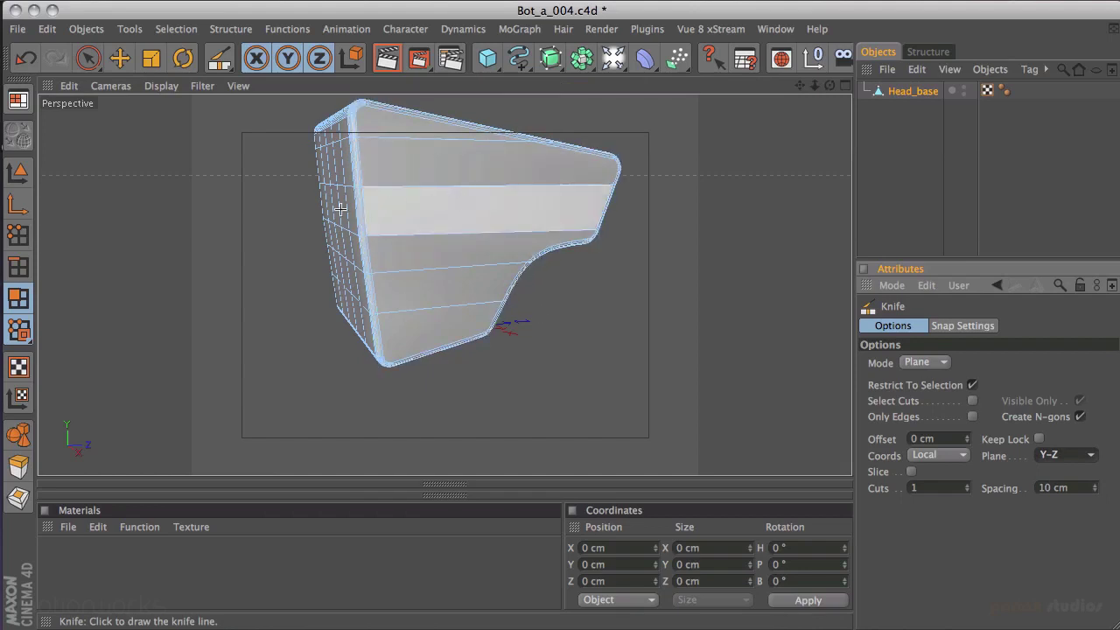
left_click(1066, 462)
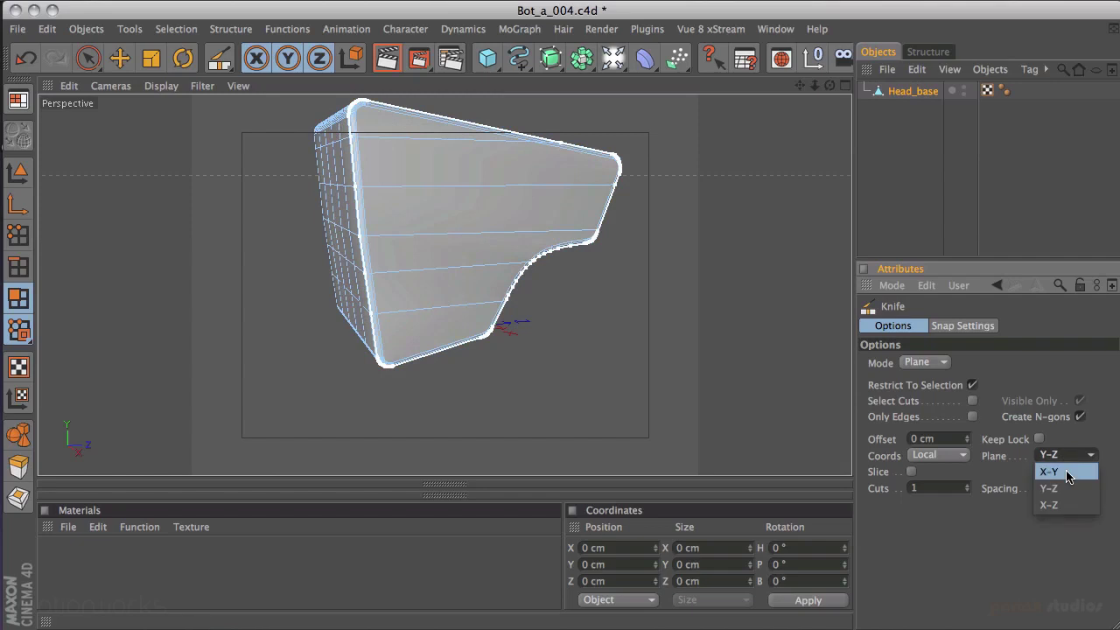
left_click(1049, 471)
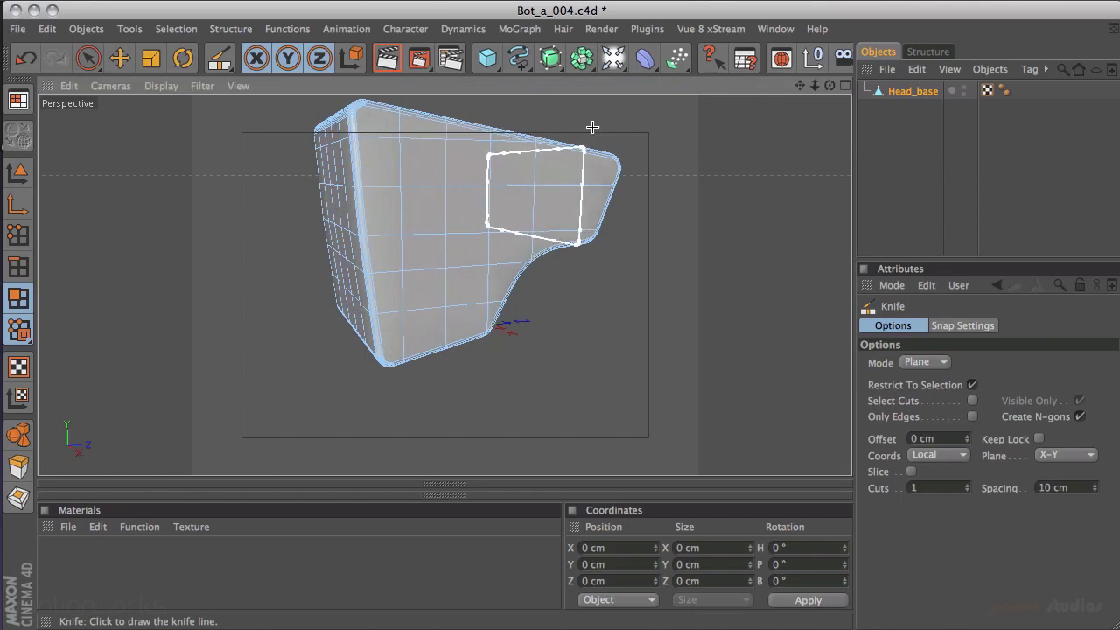
key("space")
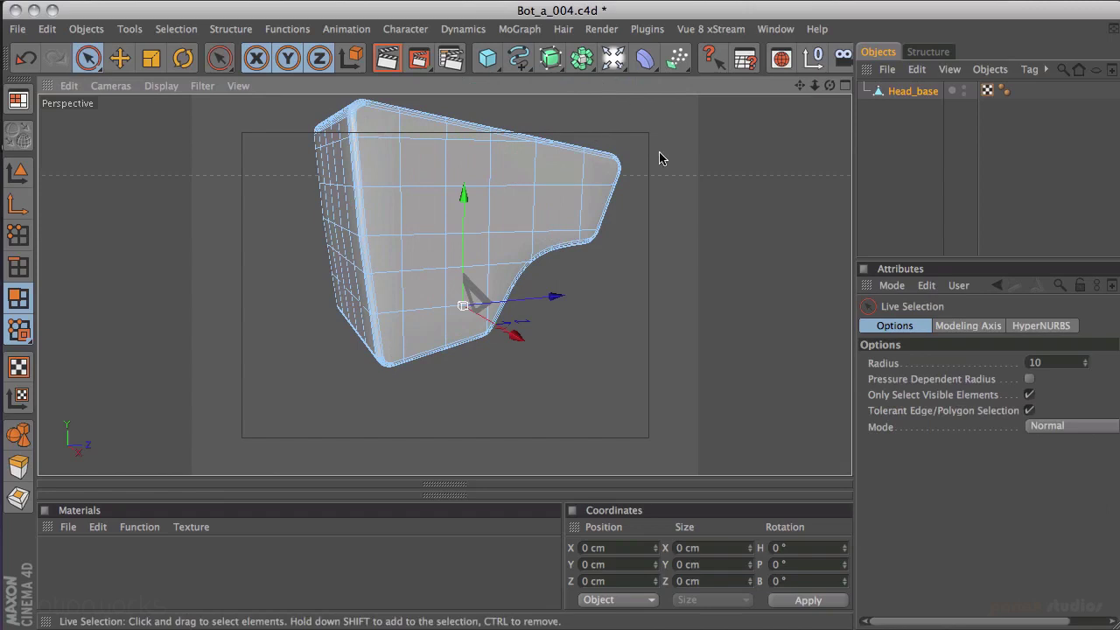
Add a Taper deformer to the scene for shaping the subdivided head.
left_click_drag(673, 186, 674, 120, "alt")
left_click(643, 58)
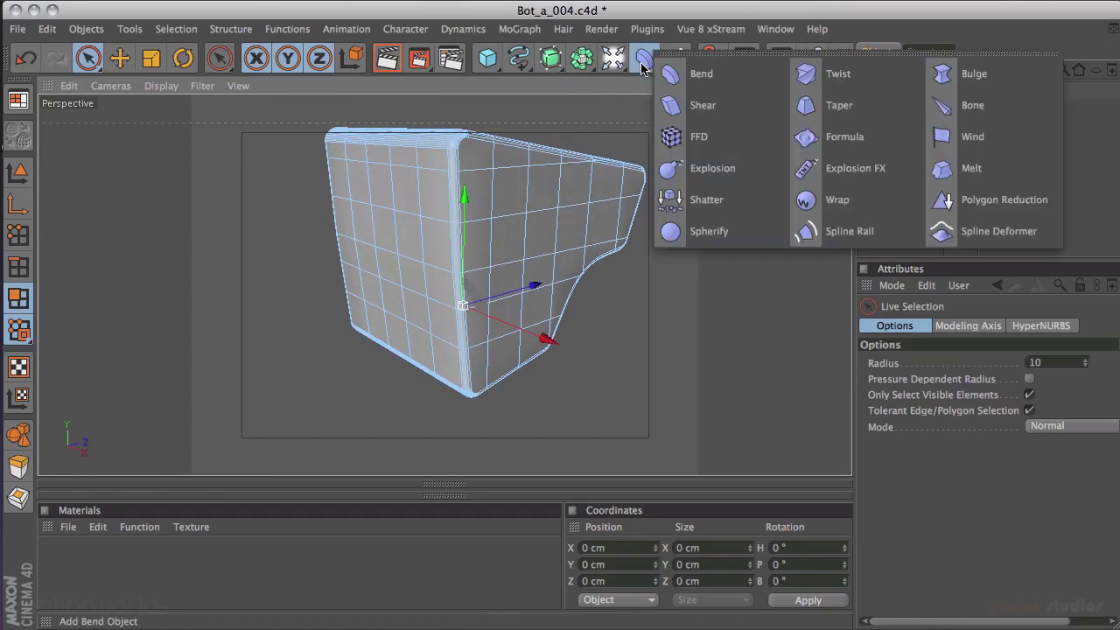
left_click(828, 112)
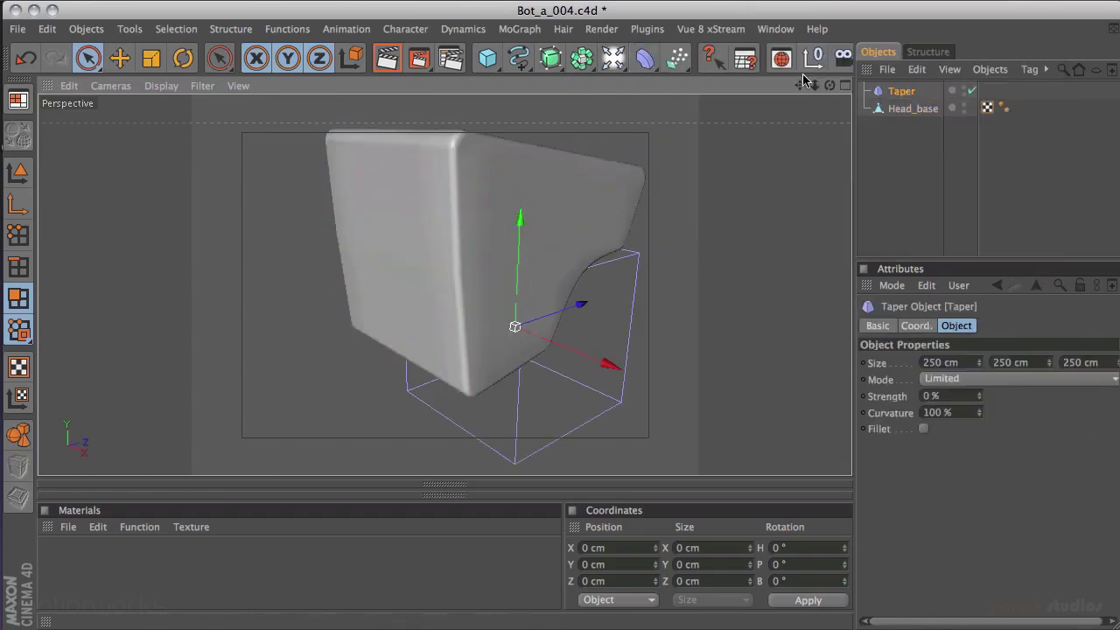
Set the Taper's strength to 25 % and place it over the middle of the head, flipped 180°.
left_click_drag(985, 391, 980, 378)
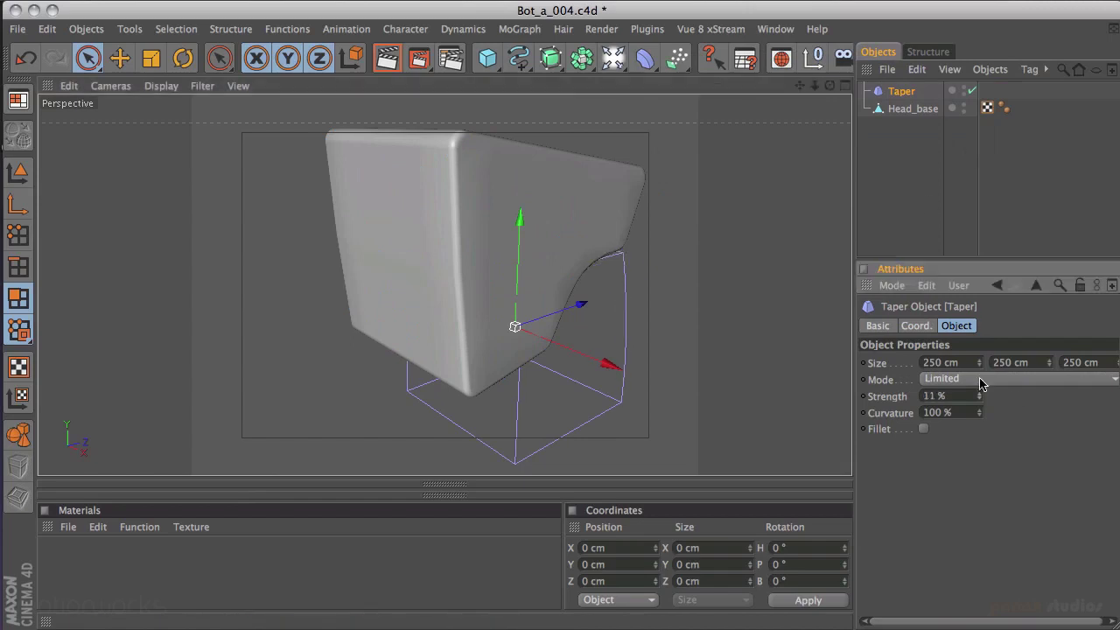
middle_click(359, 344)
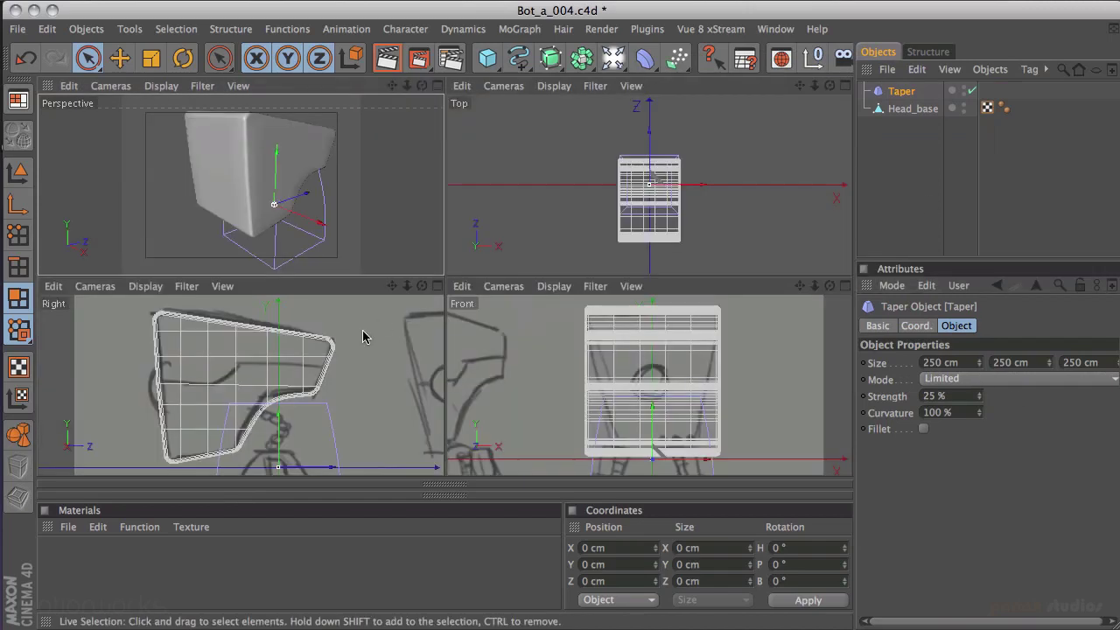
middle_click(313, 409)
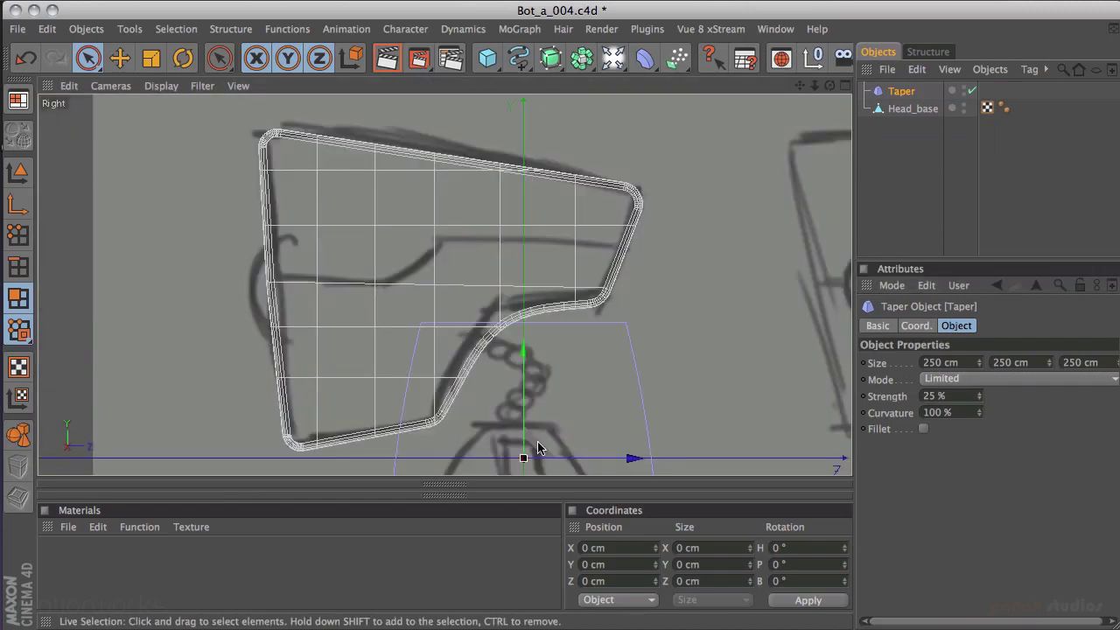
left_click_drag(525, 453, 526, 373)
key("r")
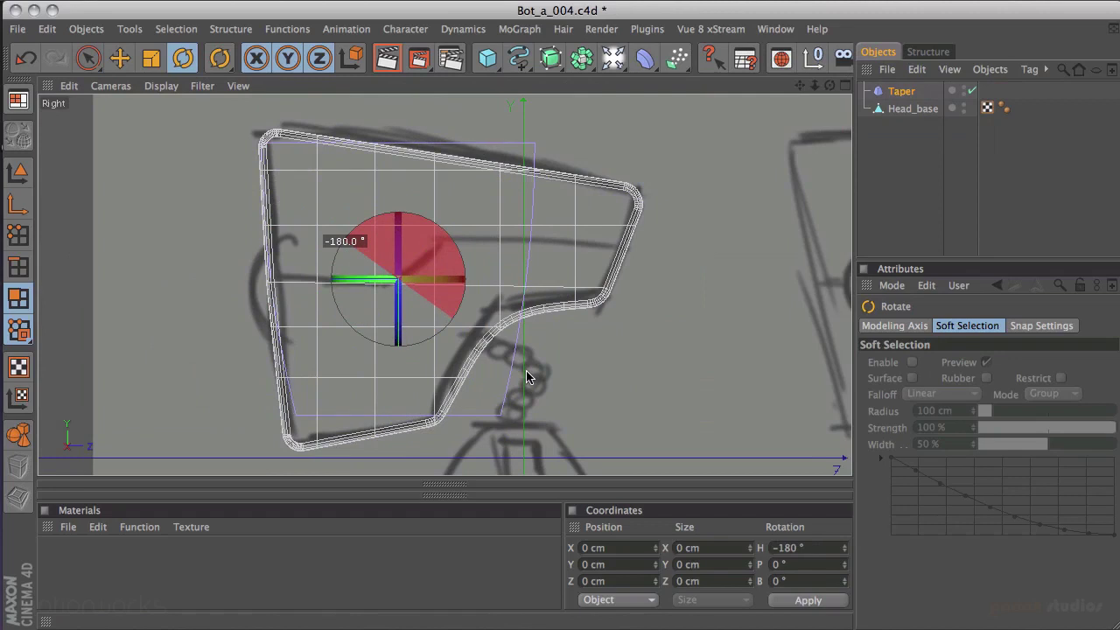
left_click_drag(526, 373, 527, 374)
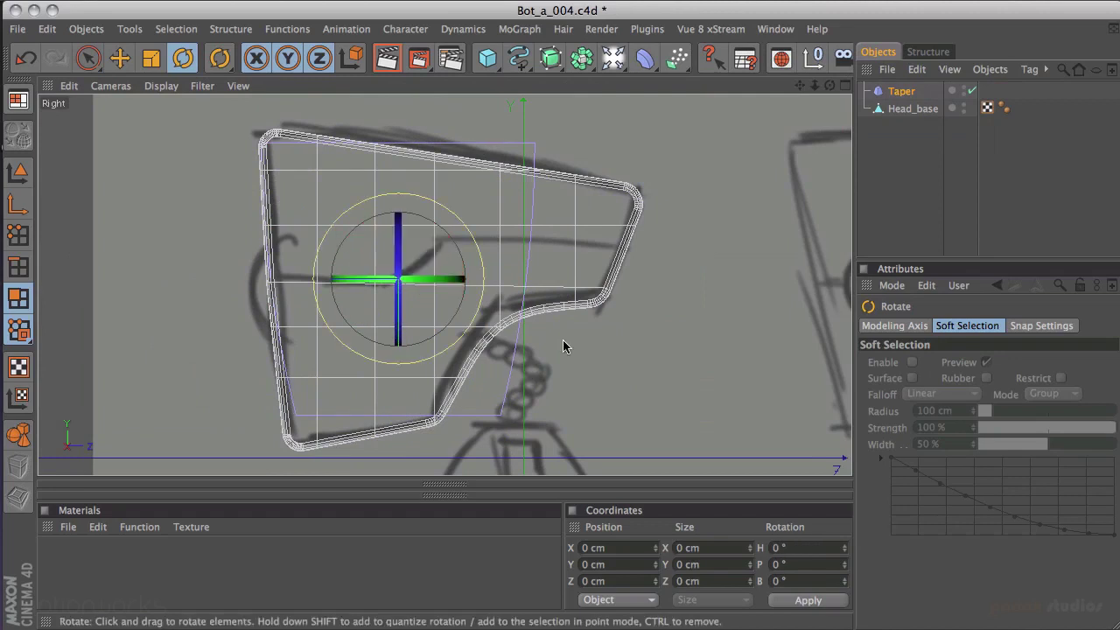
Make the Taper a child of Head_base and set its mode to Within Box.
left_click(904, 92)
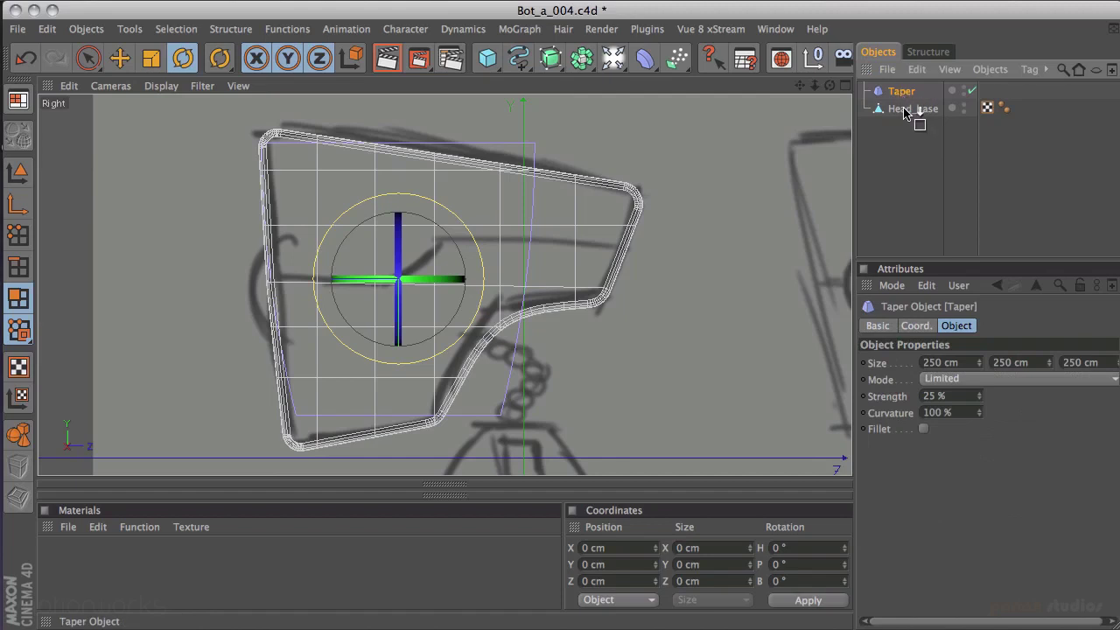
left_click_drag(905, 112, 910, 114)
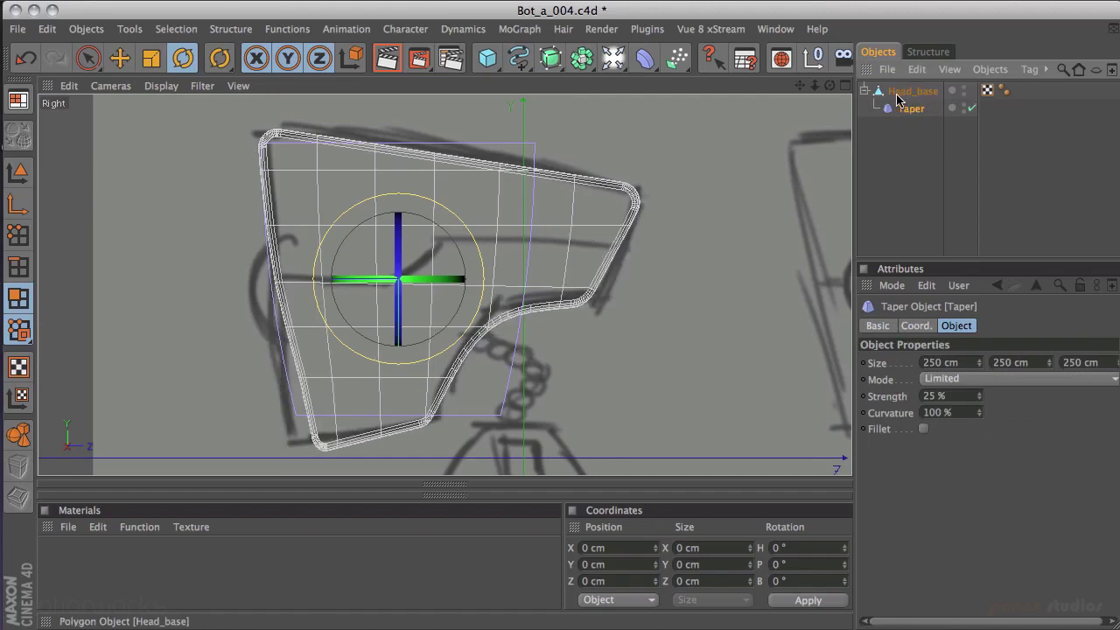
left_click(1006, 380)
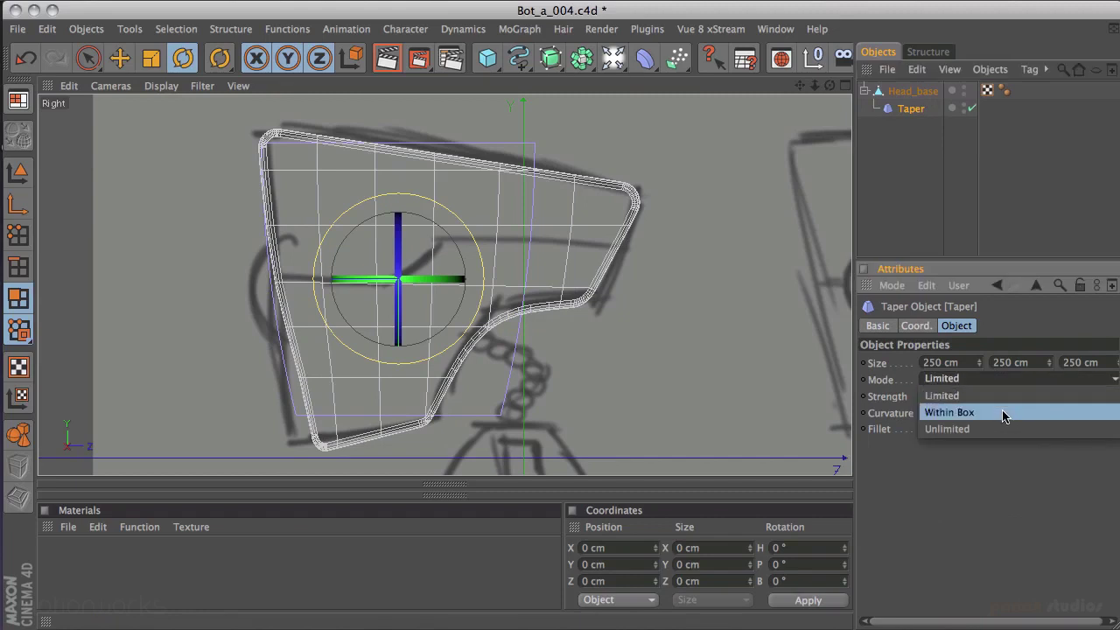
left_click(1002, 413)
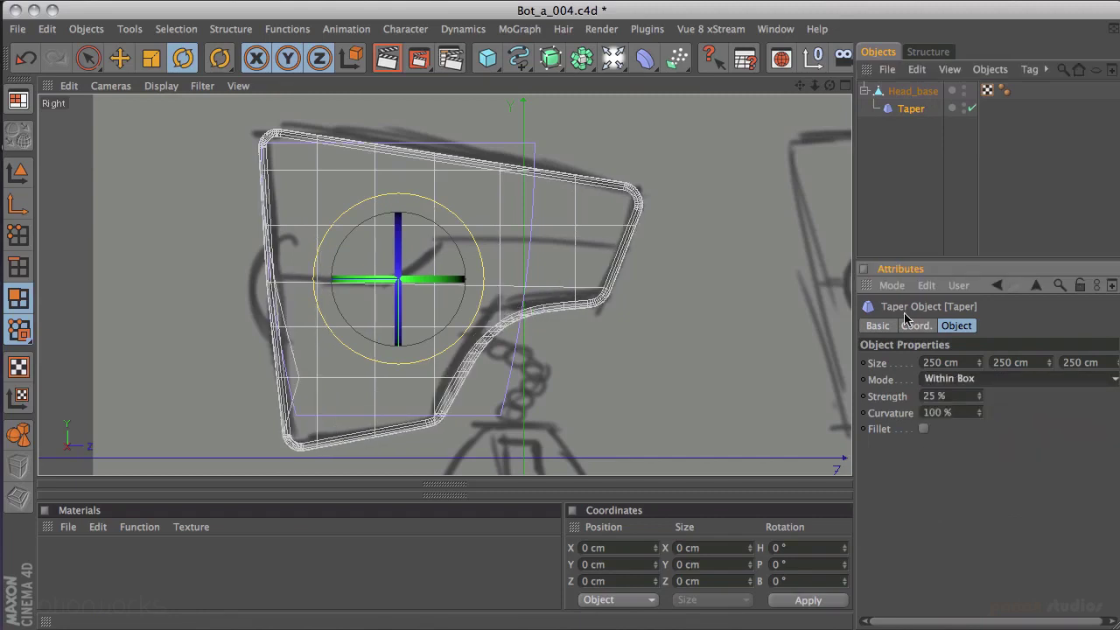
Enlarge the Taper's box to 285 × 334 × 491 cm so that it encloses the whole head.
left_click_drag(1050, 362, 1043, 294)
left_click_drag(983, 365, 982, 356)
left_click_drag(1117, 371, 1116, 157)
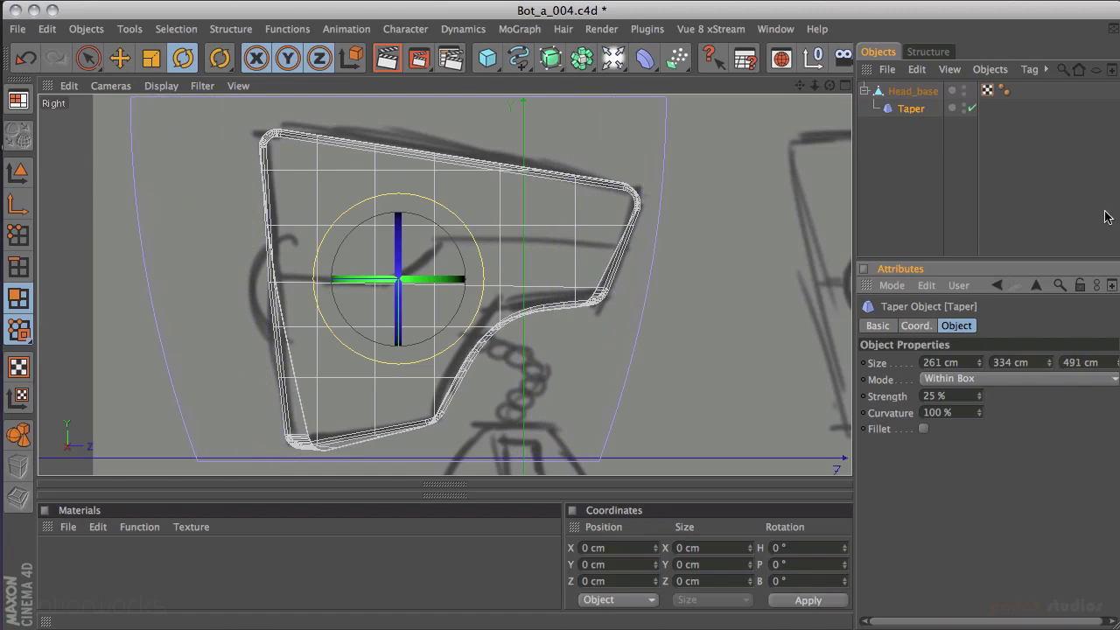
left_click_drag(980, 369, 983, 347)
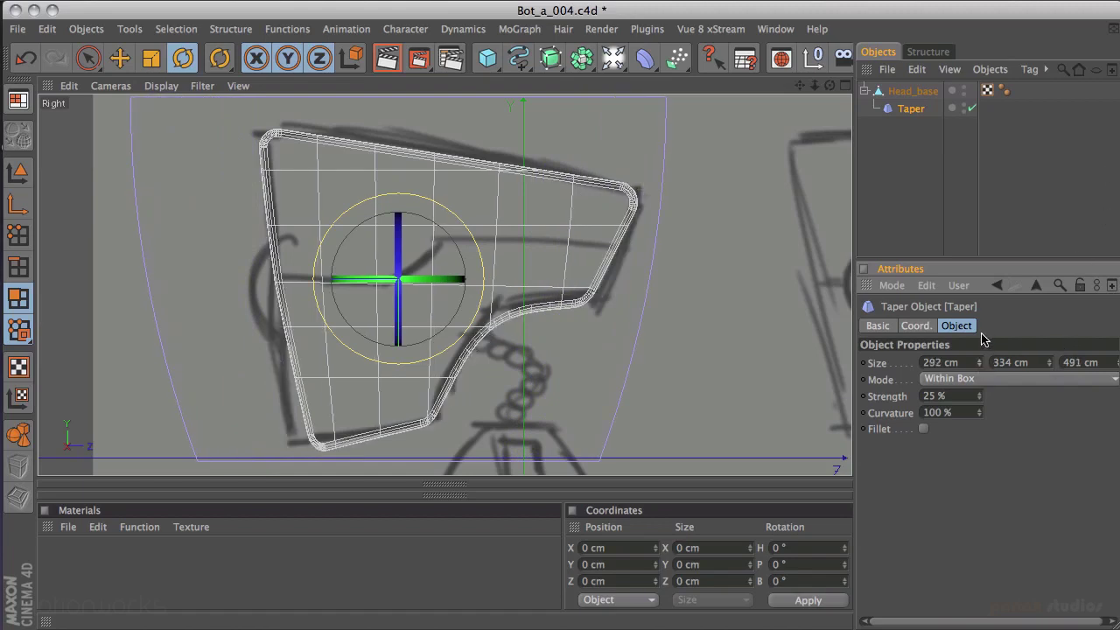
Set the strength of the Taper under Head_base to 45 %.
middle_click(735, 293)
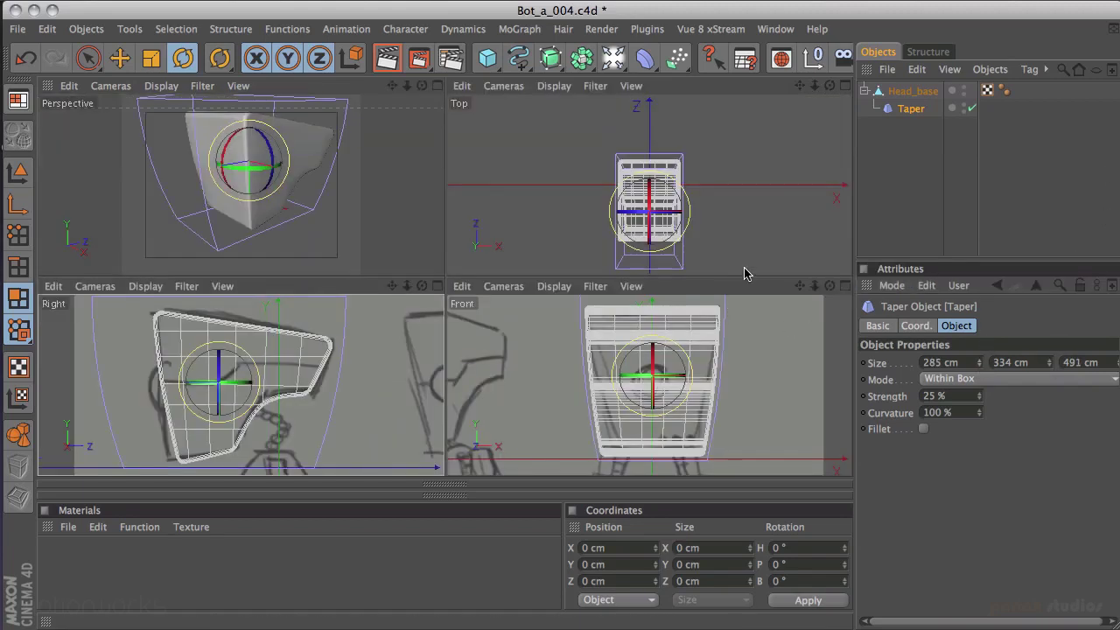
middle_click(408, 222)
left_click_drag(608, 260, 466, 382, "alt")
left_click_drag(982, 403, 980, 379)
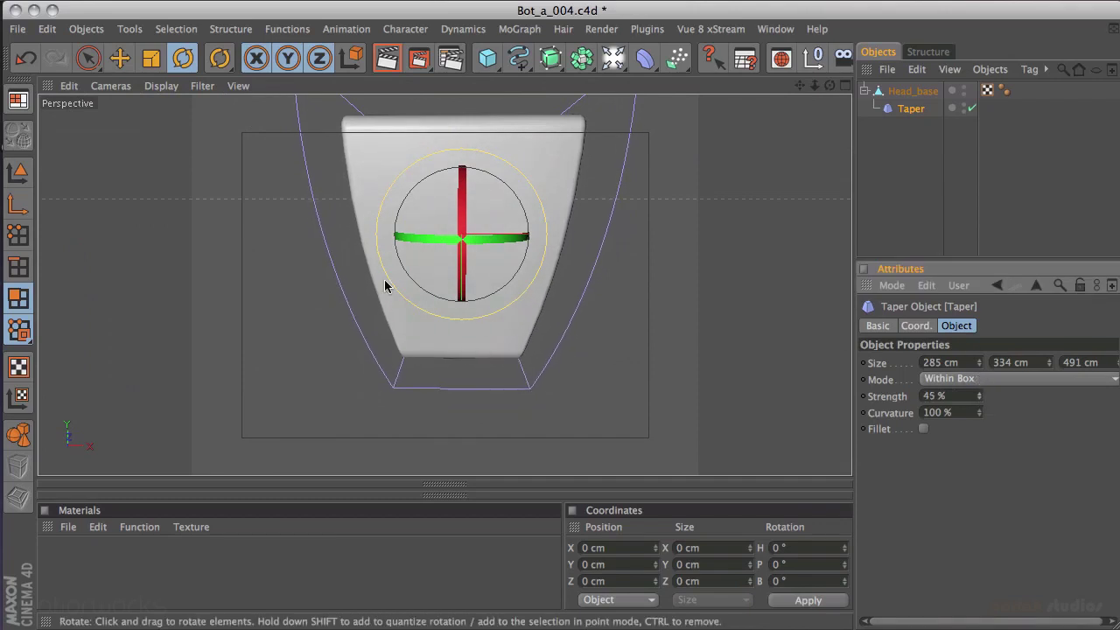
left_click_drag(345, 275, 718, 175)
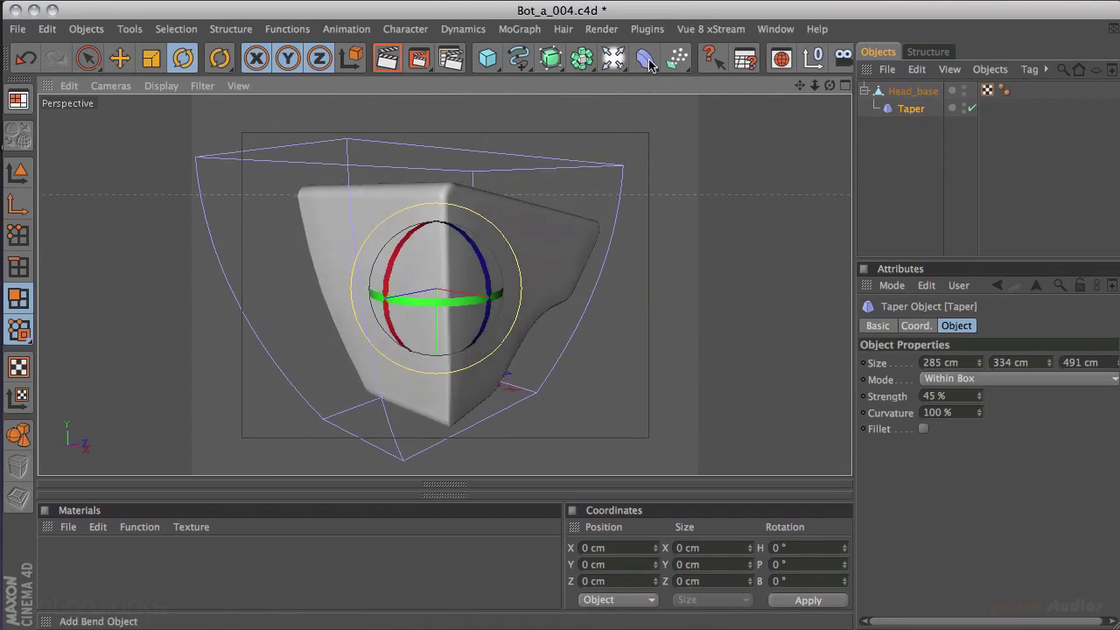
Add a second Taper with 52 % strength and rotate it so its Y axis points along the head's depth.
left_click_drag(652, 66, 859, 114)
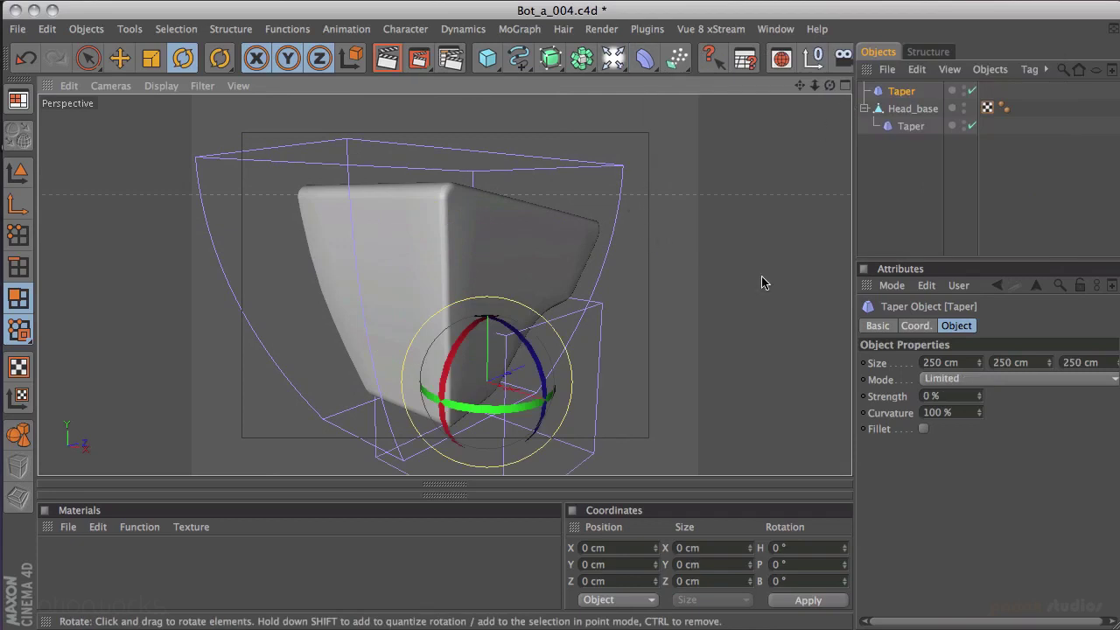
left_click_drag(979, 398, 984, 350)
left_click_drag(457, 367, 517, 292)
key("Escape")
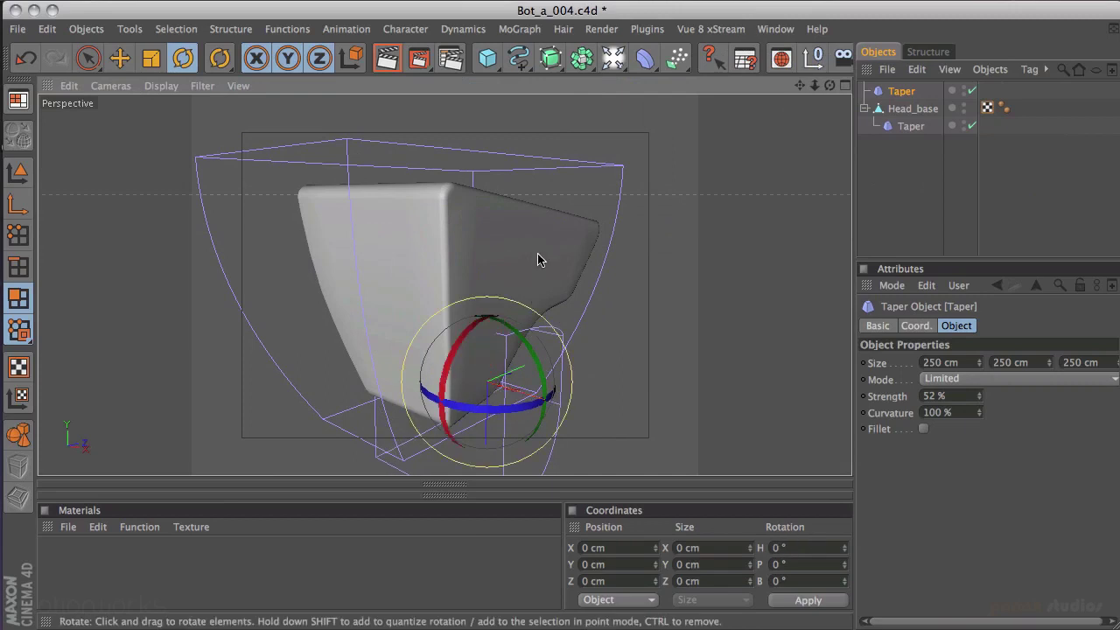
Move the second Taper to the middle of the head in the Right view and make it a child of Head_base.
middle_click(540, 263)
key("e")
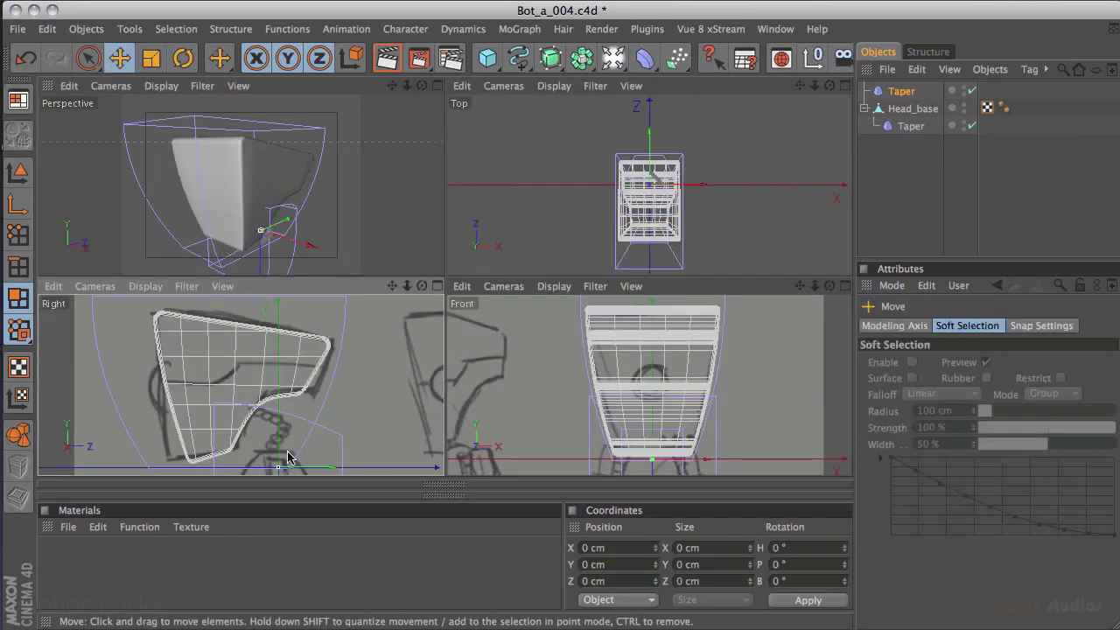
middle_click(323, 400)
middle_click_drag(526, 388, 521, 329, "alt")
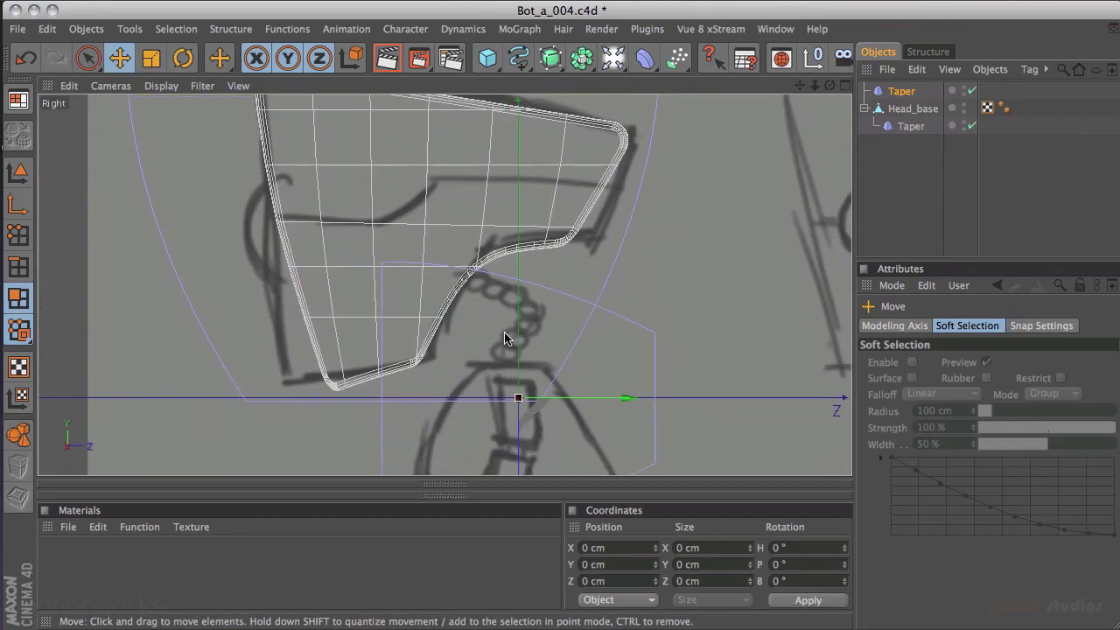
left_click_drag(530, 402, 466, 242)
middle_click_drag(467, 243, 530, 325, "alt")
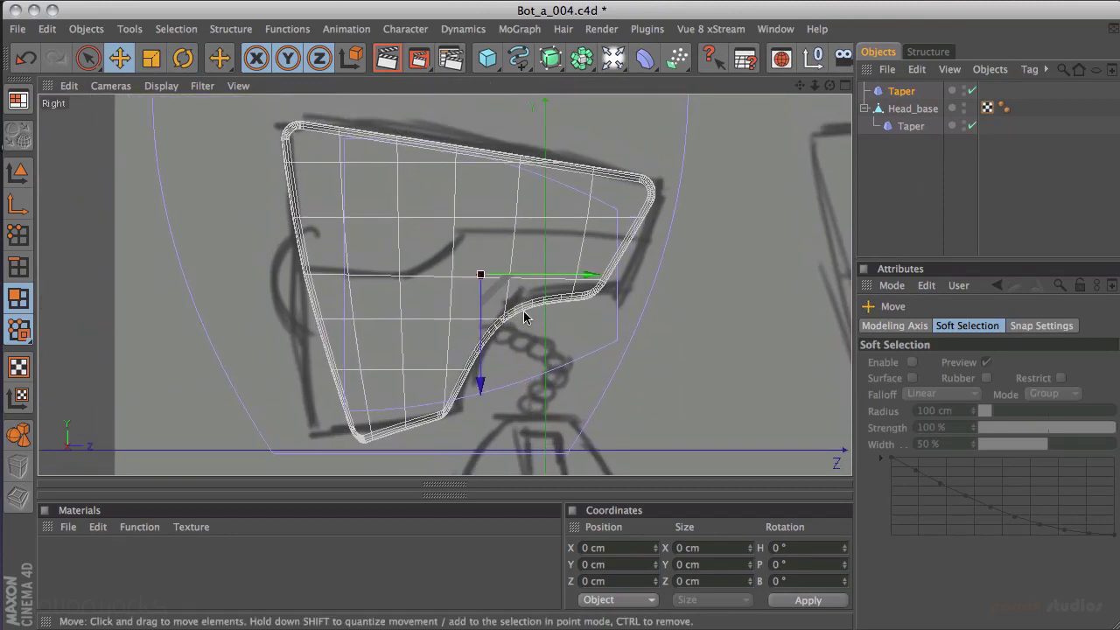
left_click_drag(905, 98, 914, 118)
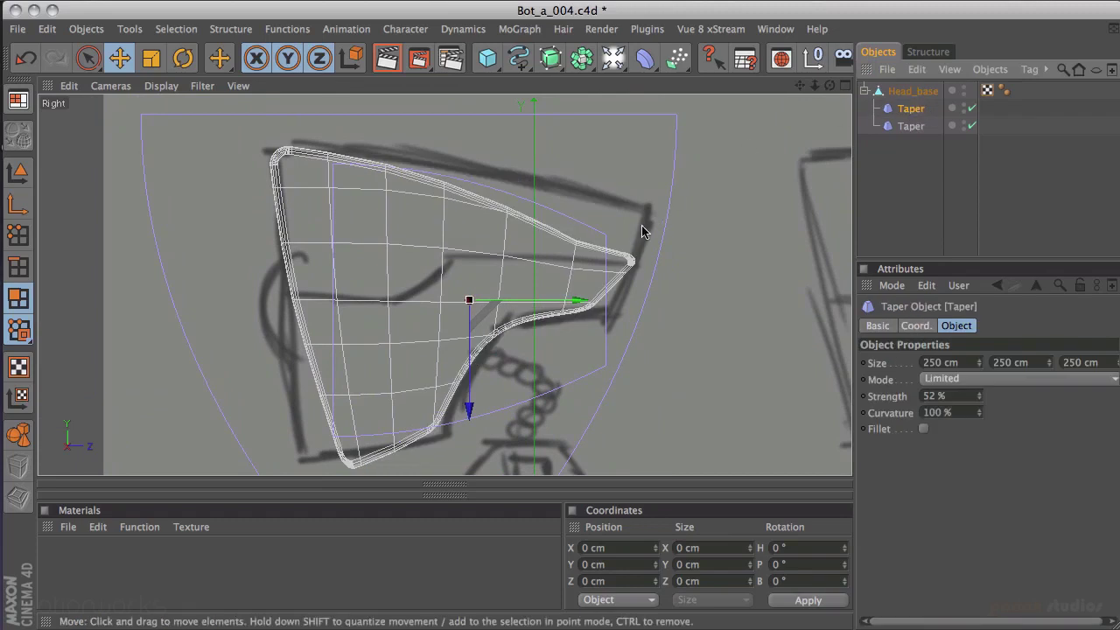
Set the second Taper's Y size to 385 cm and its strength to 65 %.
left_click_drag(1049, 362, 1042, 249)
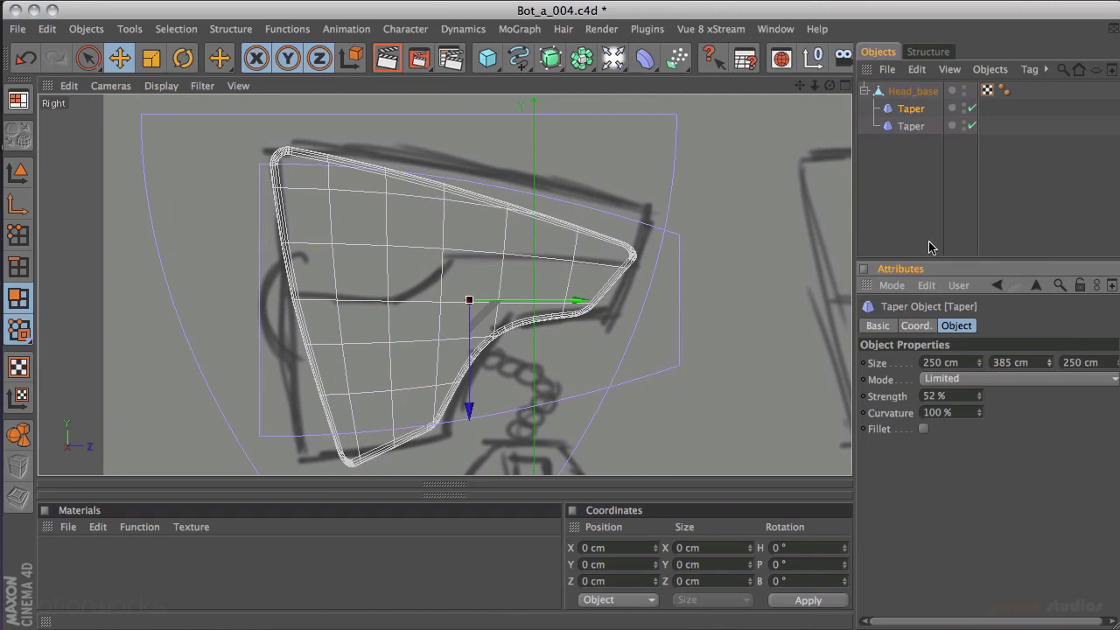
middle_click(790, 249)
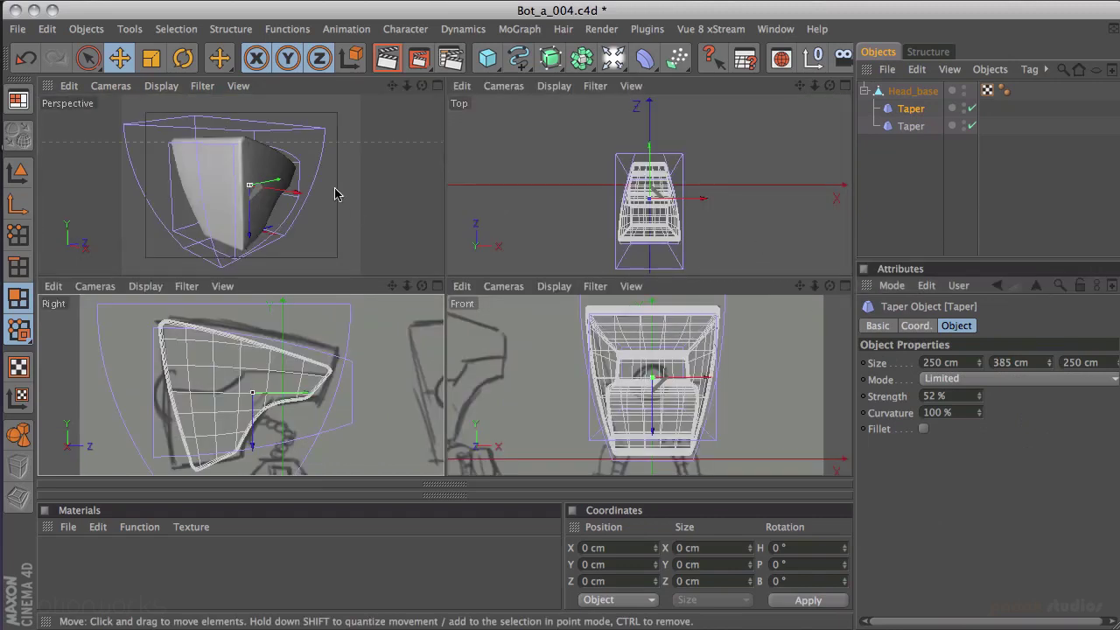
middle_click(560, 187)
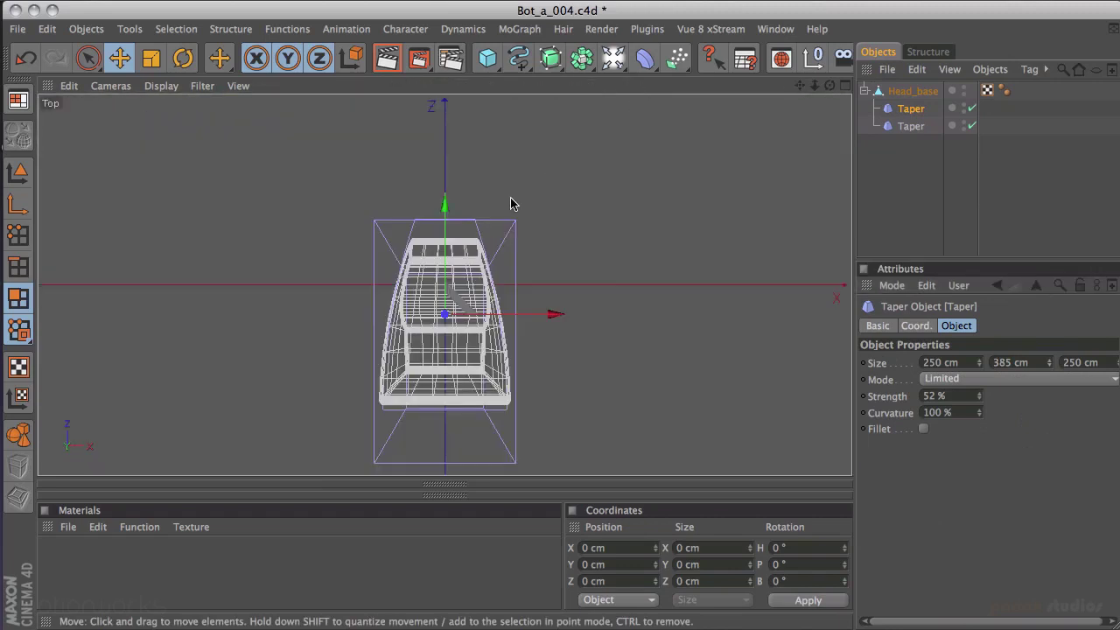
scroll(630, 219, "up", 3)
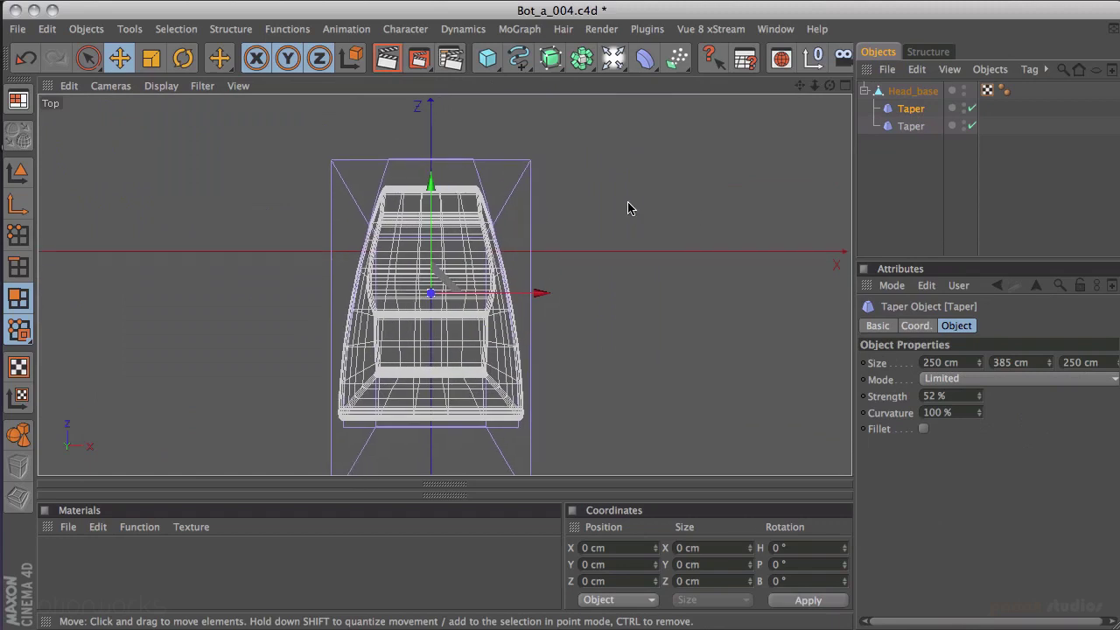
left_click_drag(981, 402, 937, 386)
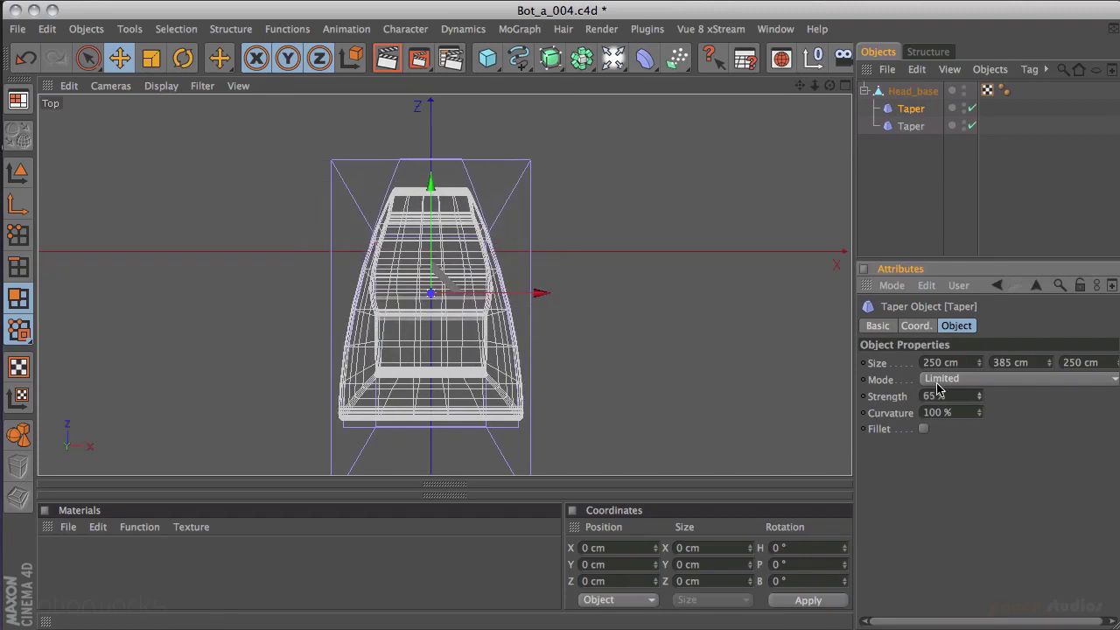
Save the scene with the tapered head as a new incremental version.
middle_click(638, 288)
middle_click(388, 220)
left_click_drag(383, 159, 175, 280, "alt")
left_click_drag(625, 218, 756, 281, "alt")
left_click_drag(698, 324, 542, 263, "alt")
left_click_drag(814, 263, 392, 282, "alt")
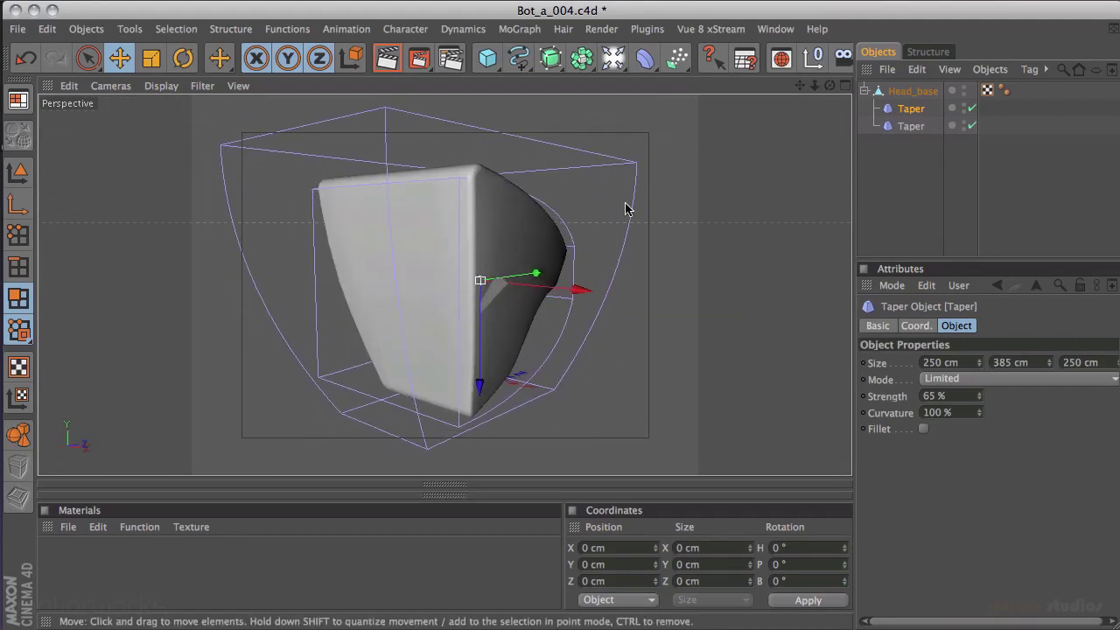
left_click(18, 29)
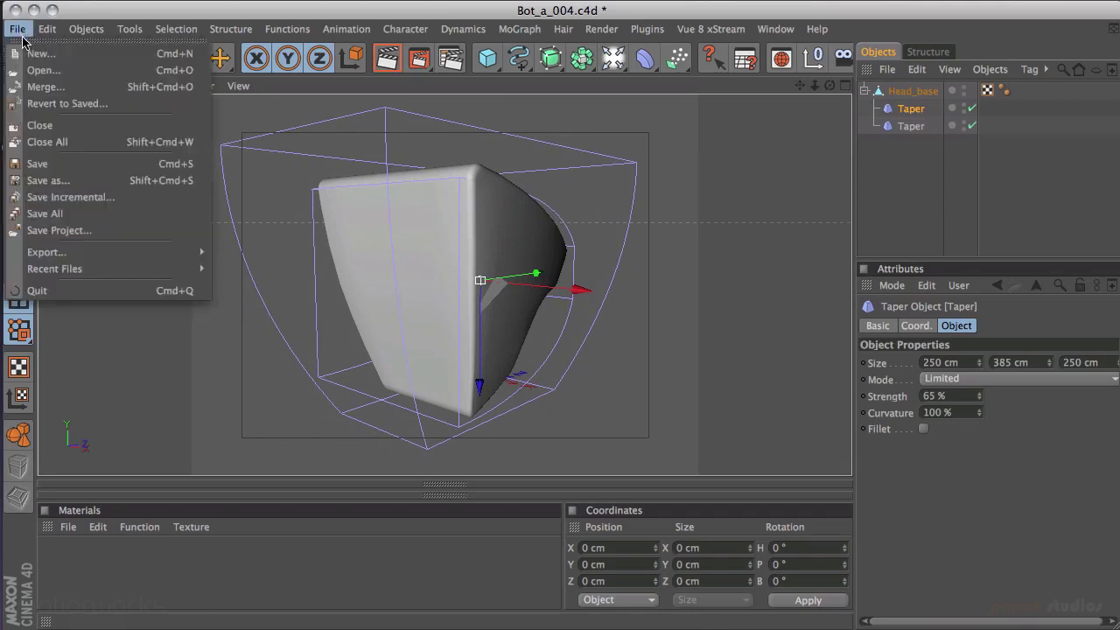
left_click(74, 197)
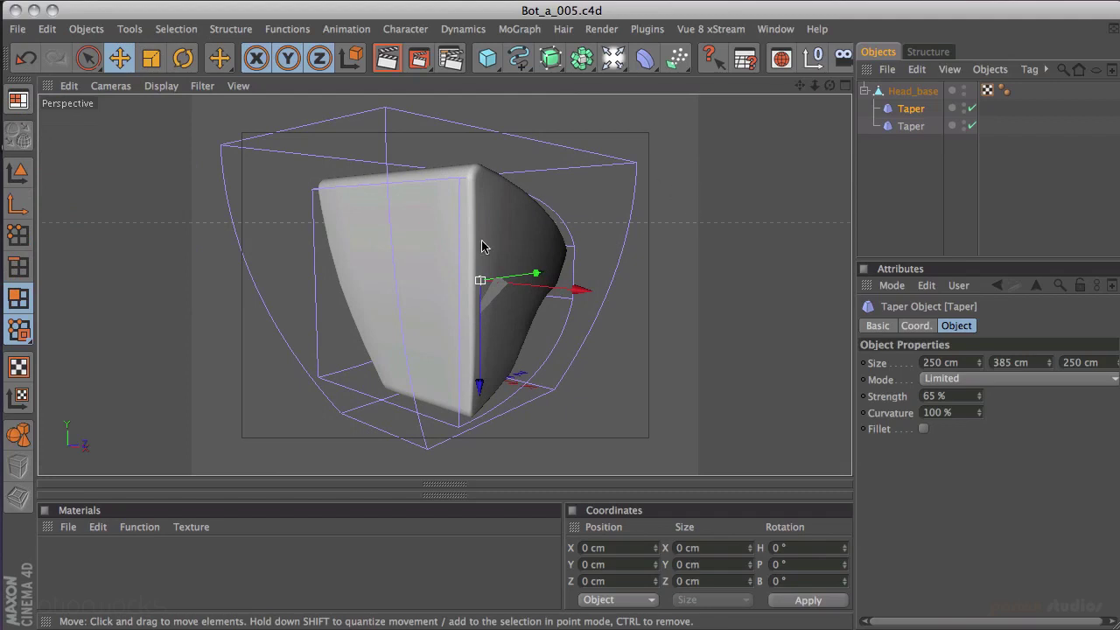
Bake both Tapers into a new Head_base with Current State to Object and delete the original object with its deformers.
key("ctrl+a")
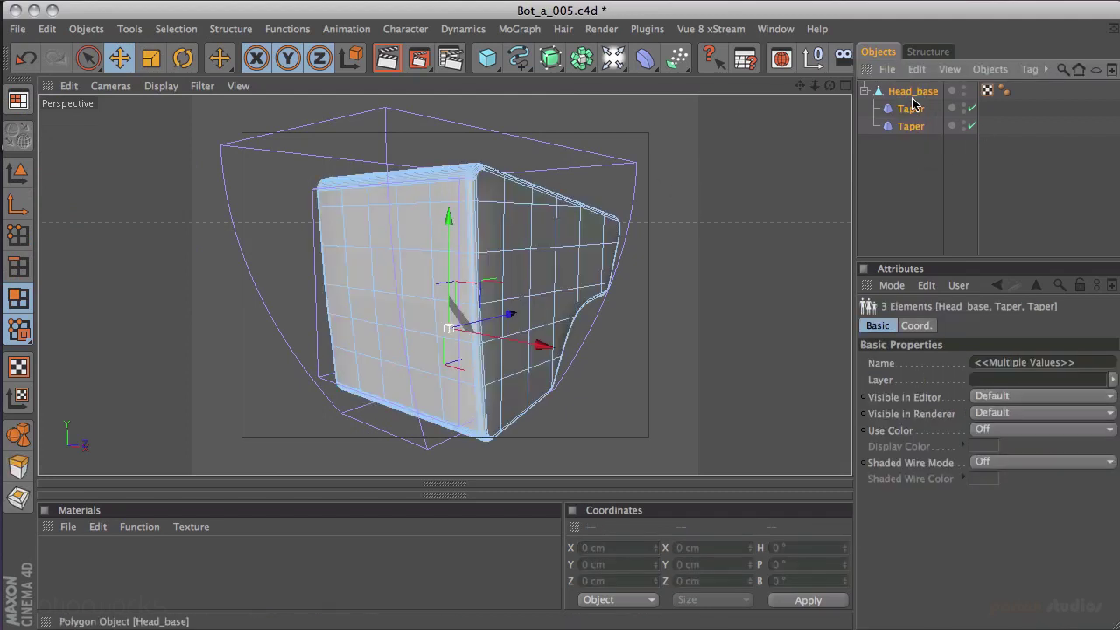
right_click(907, 96)
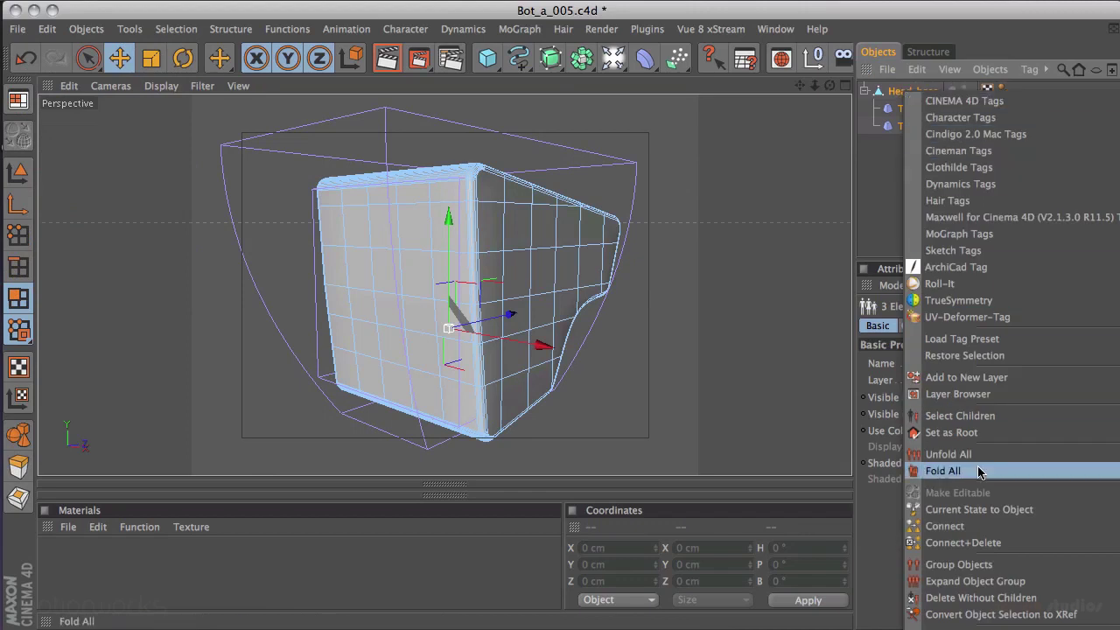
left_click(981, 511)
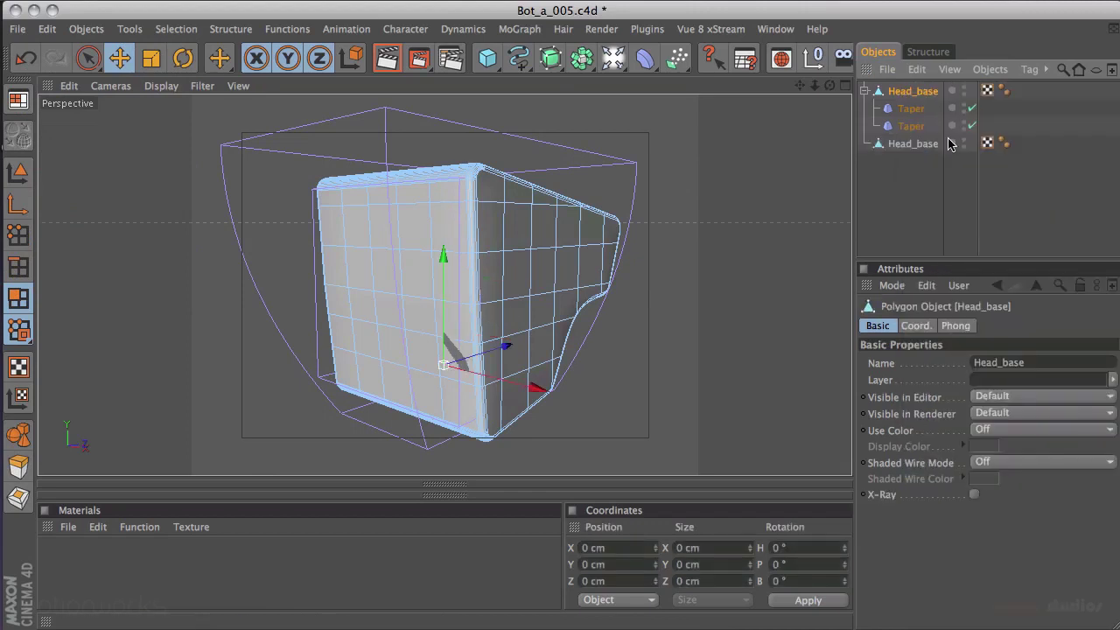
key("Delete")
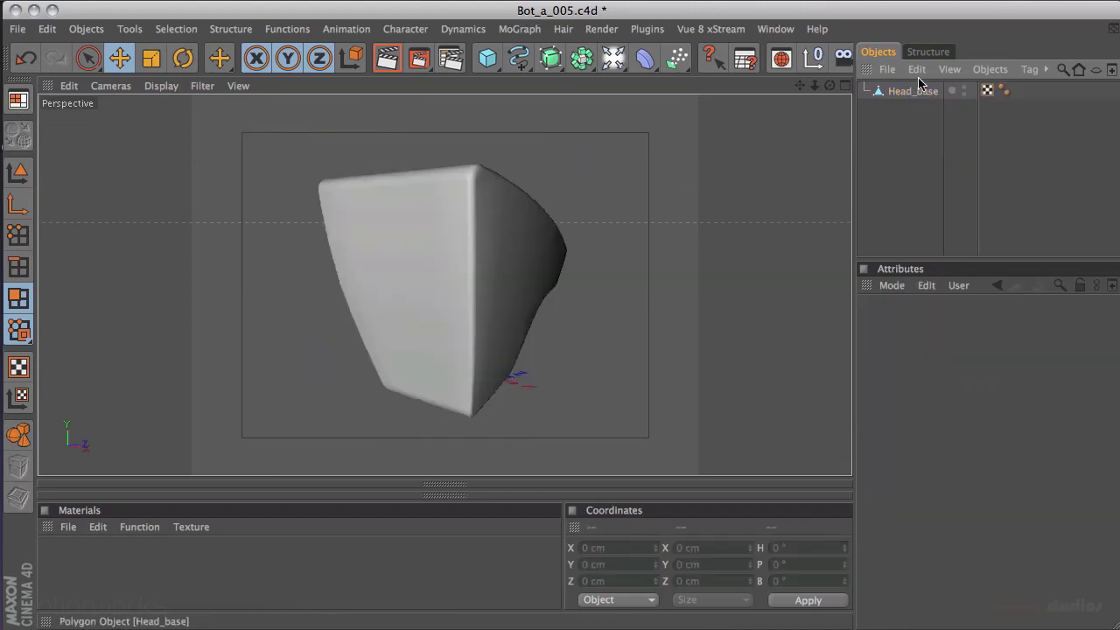
Select the baked Head_base and examine its shape from the side and in all four views.
left_click(912, 91)
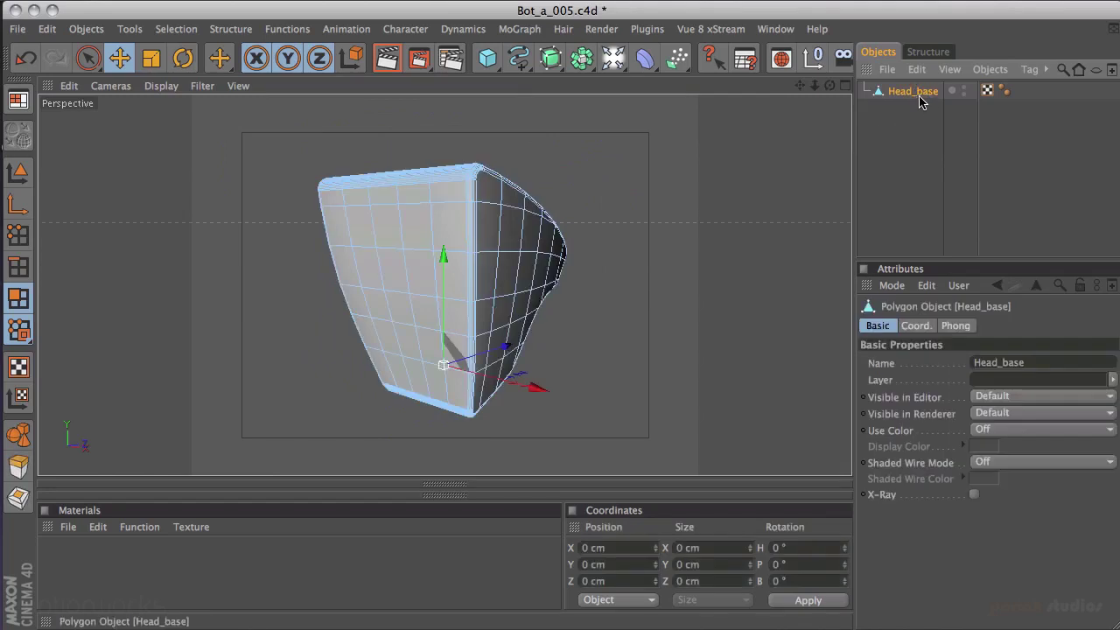
left_click_drag(638, 255, 199, 253, "alt")
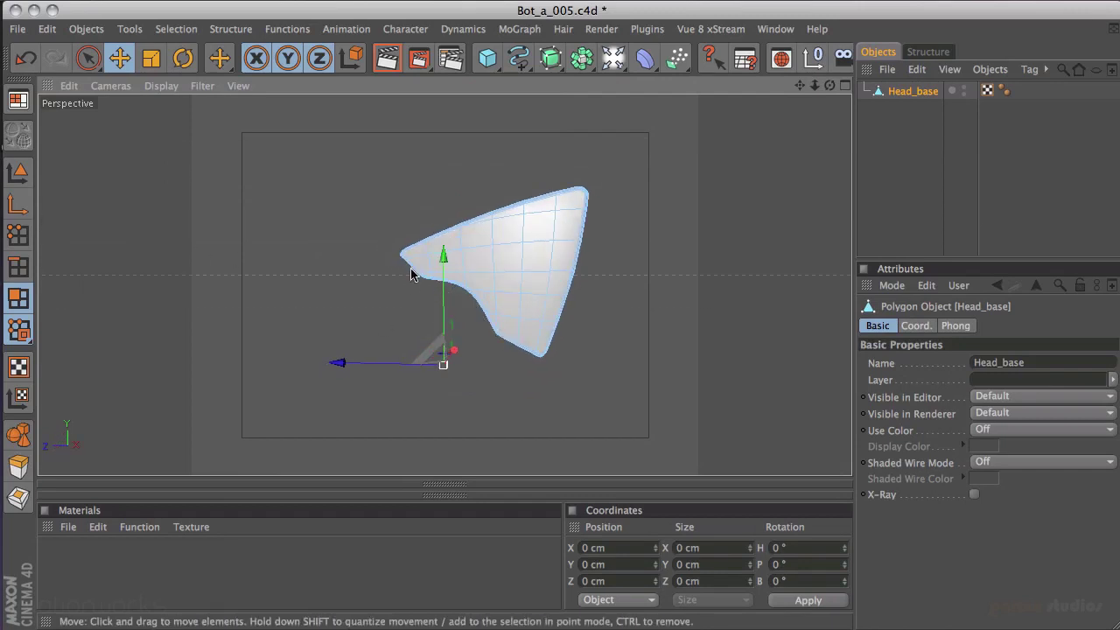
left_click_drag(342, 271, 487, 242, "alt")
middle_click(575, 210)
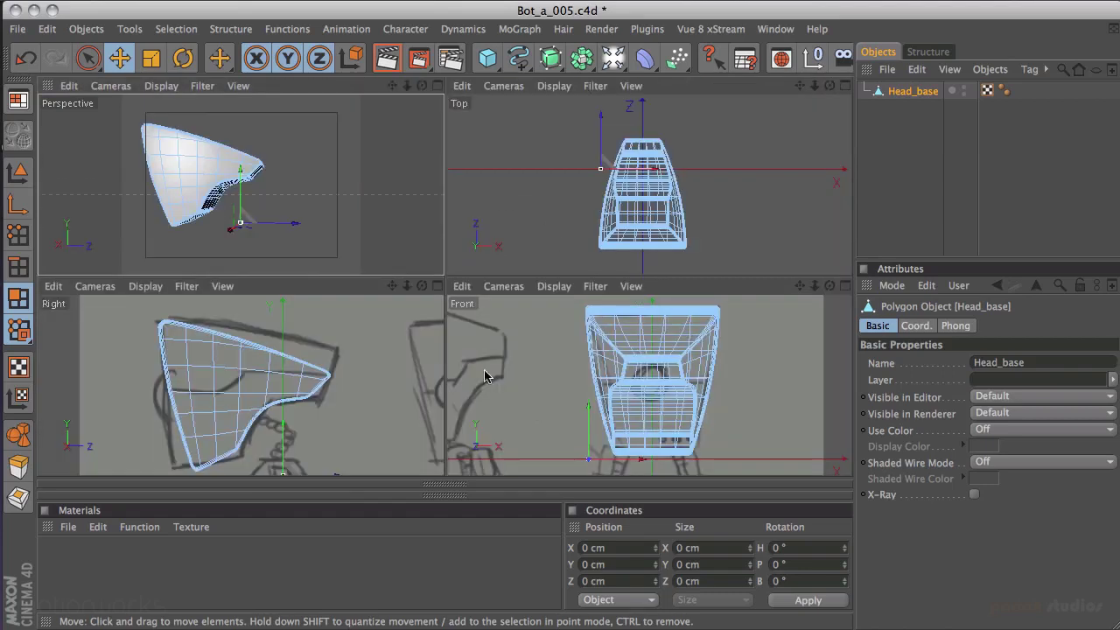
Compare the baked head with the side-view sketch, and inspect its back, side and top surfaces in the perspective view.
middle_click(408, 376)
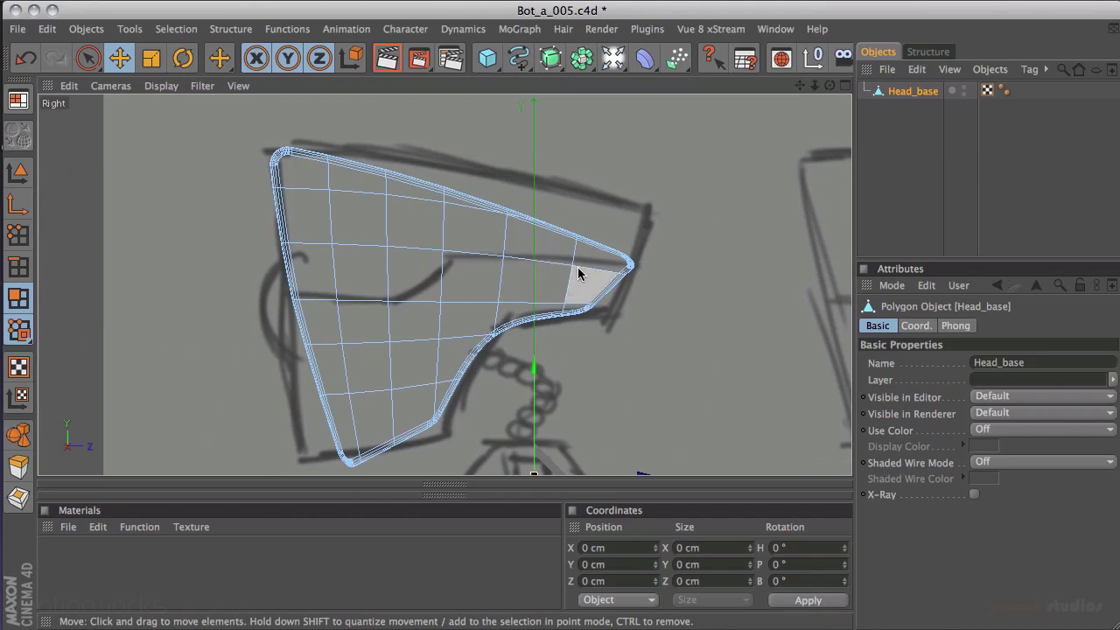
middle_click(573, 215)
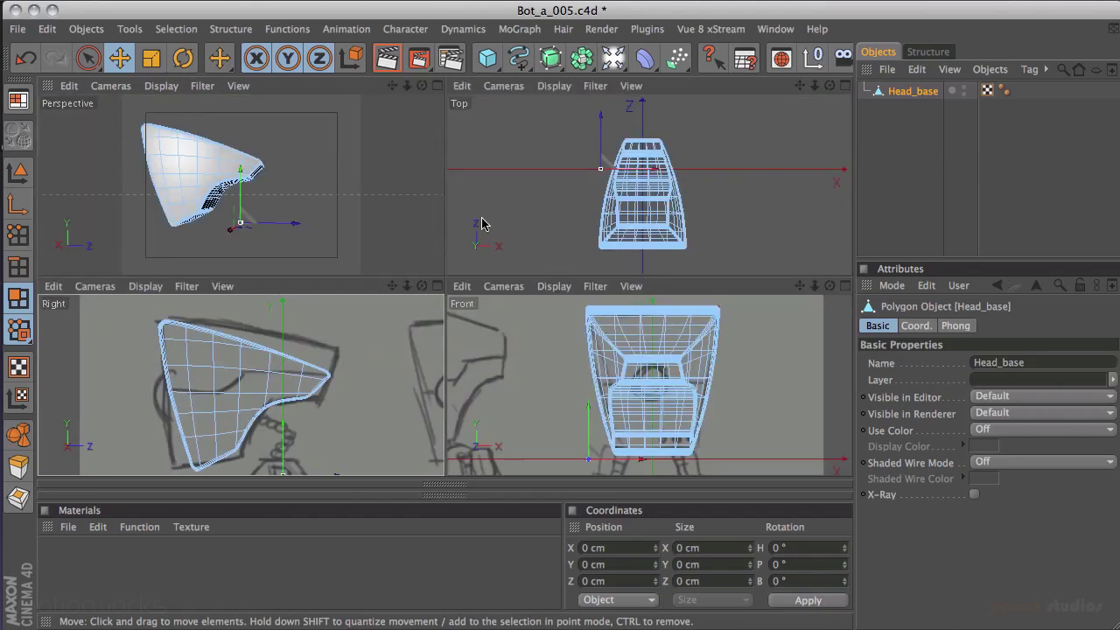
middle_click(354, 200)
left_click_drag(367, 189, 552, 233, "alt")
left_click_drag(275, 230, 528, 172, "alt")
left_click_drag(269, 238, 577, 188, "alt")
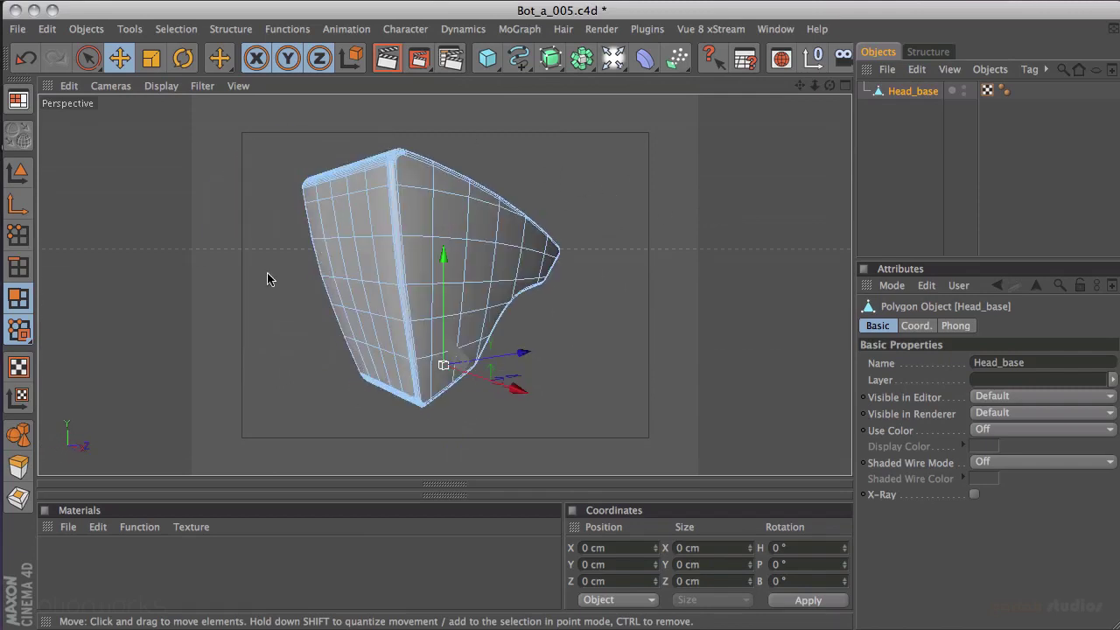
left_click_drag(246, 286, 557, 326, "alt")
left_click_drag(683, 284, 429, 173, "alt")
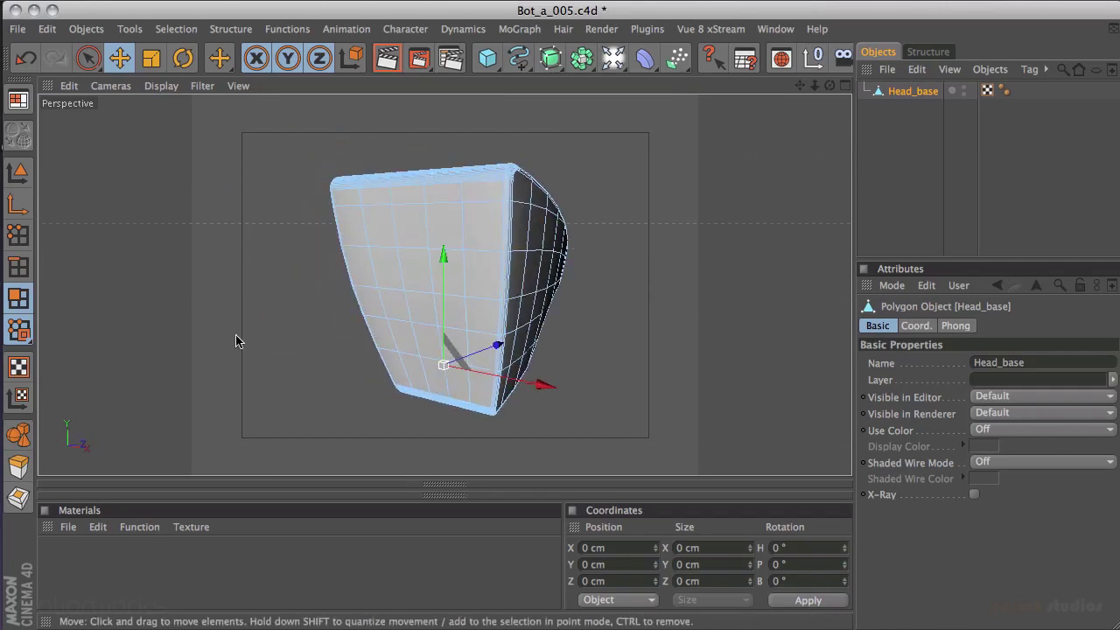
left_click_drag(227, 338, 538, 283, "alt")
left_click_drag(424, 307, 619, 176, "alt")
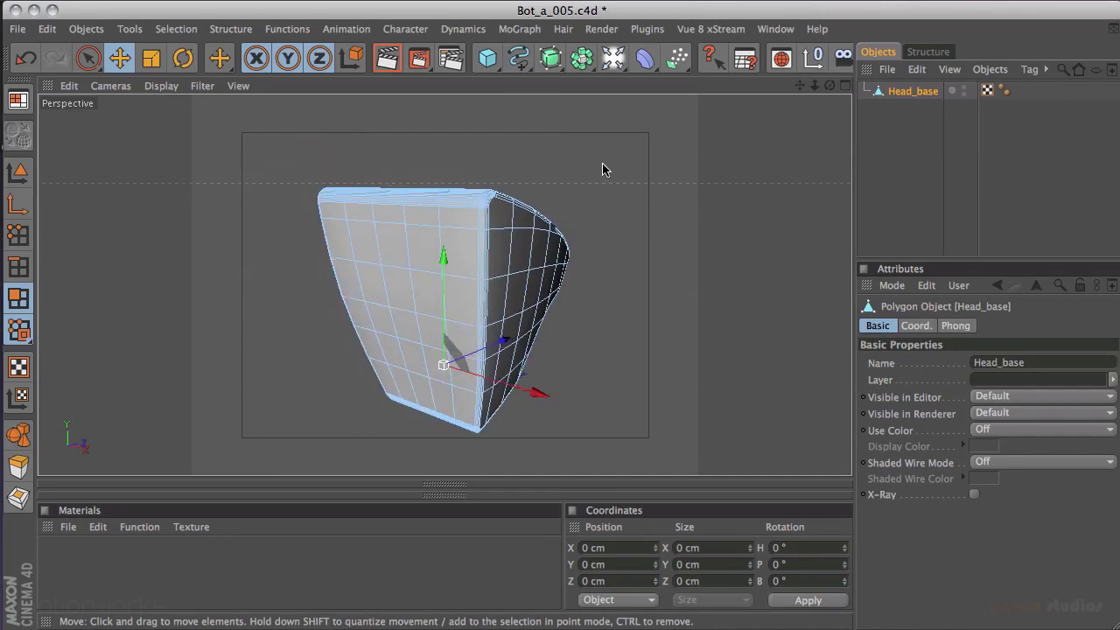
left_click_drag(671, 177, 670, 251, "alt")
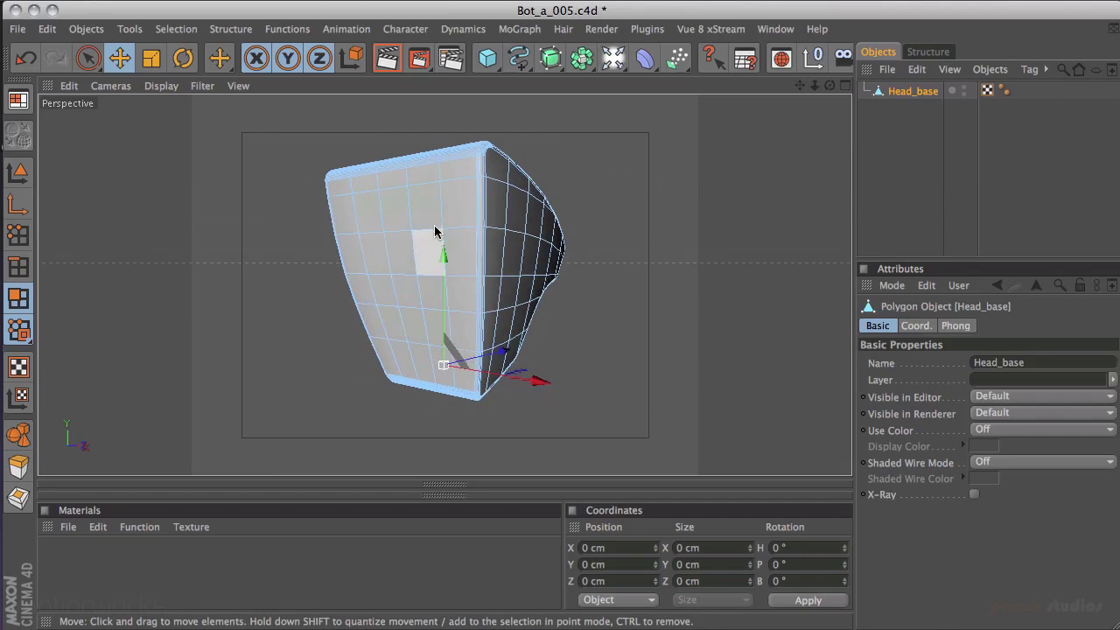
left_click_drag(220, 319, 471, 131, "alt")
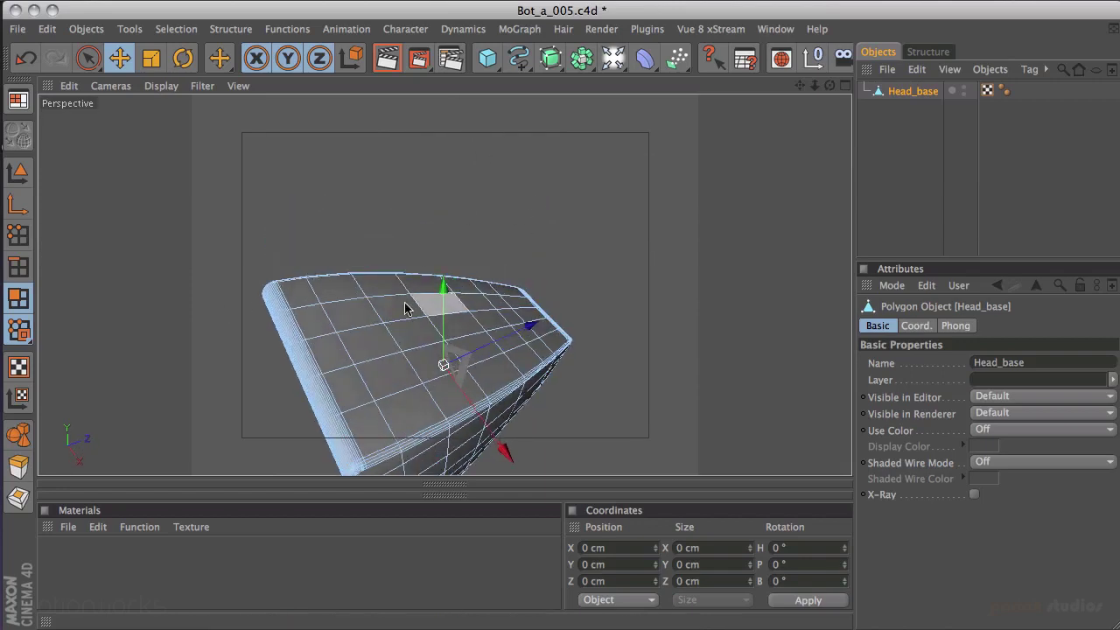